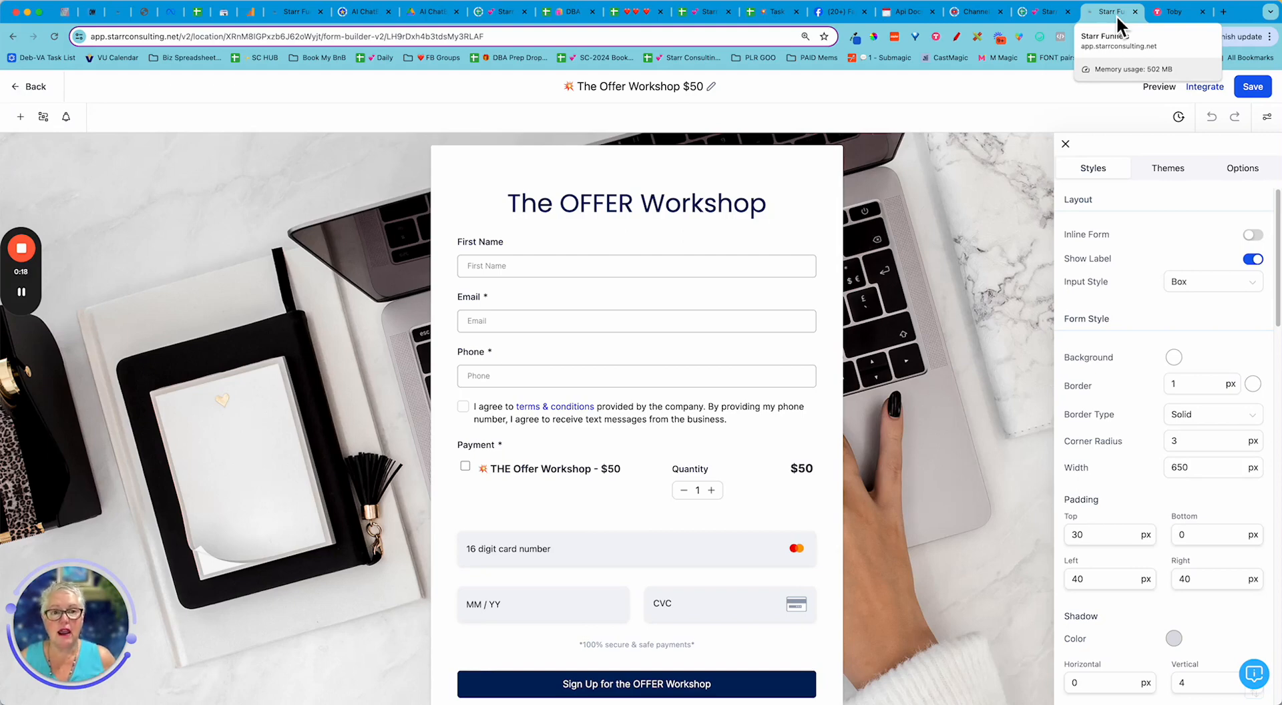
- Close the Styles panel and go back to the Sites > Forms list
click(1065, 144)
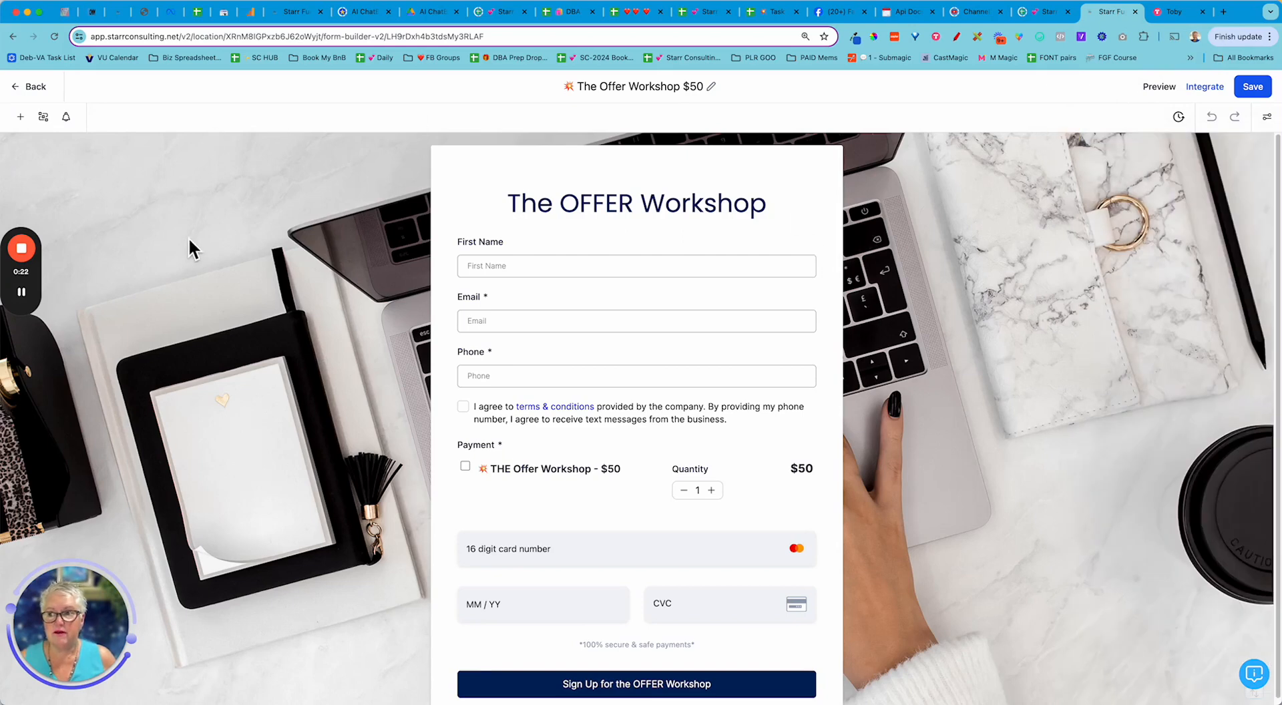
click(15, 90)
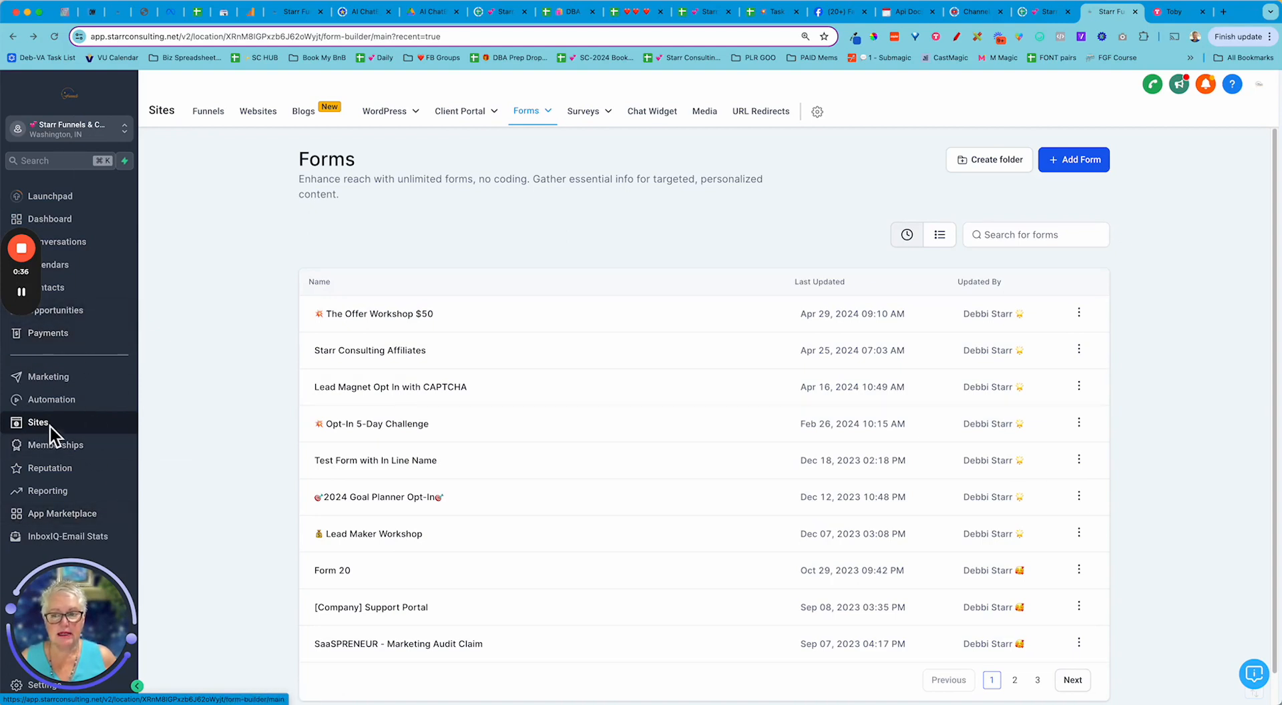
- Open 'The Offer Workshop $50' form in the builder from its row menu's Edit option
mouse_move(532, 123)
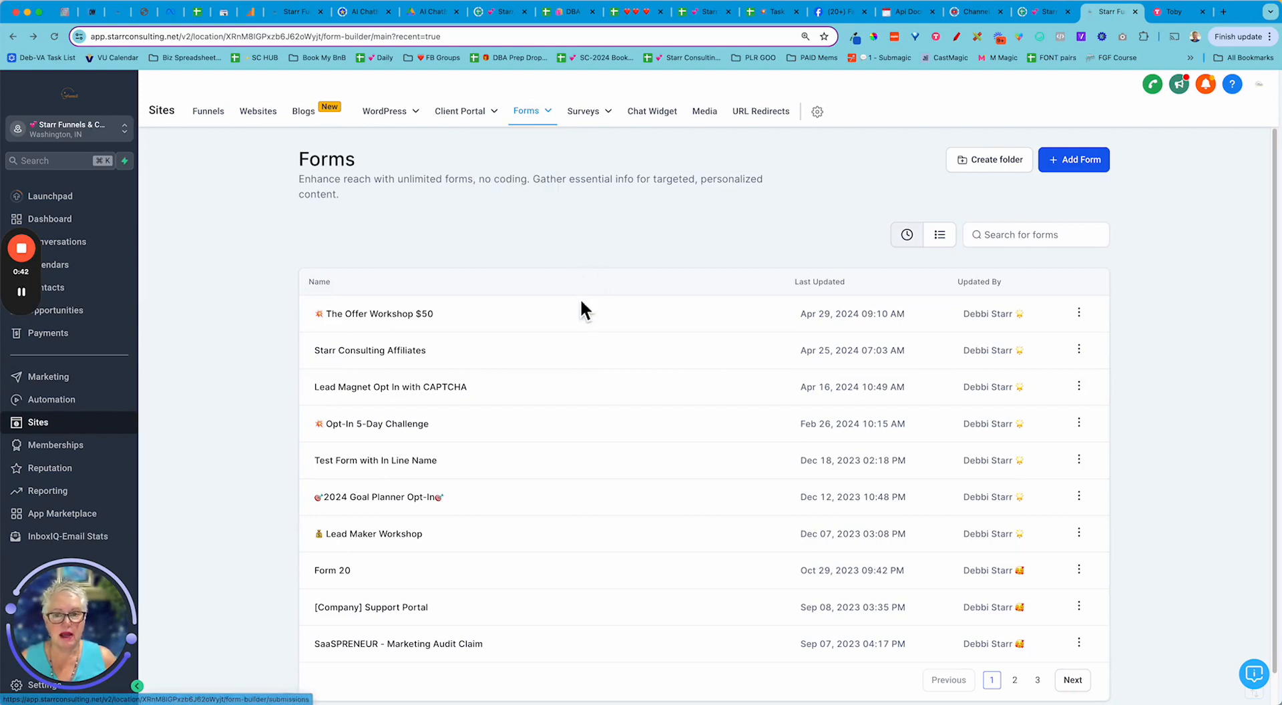
click(1078, 318)
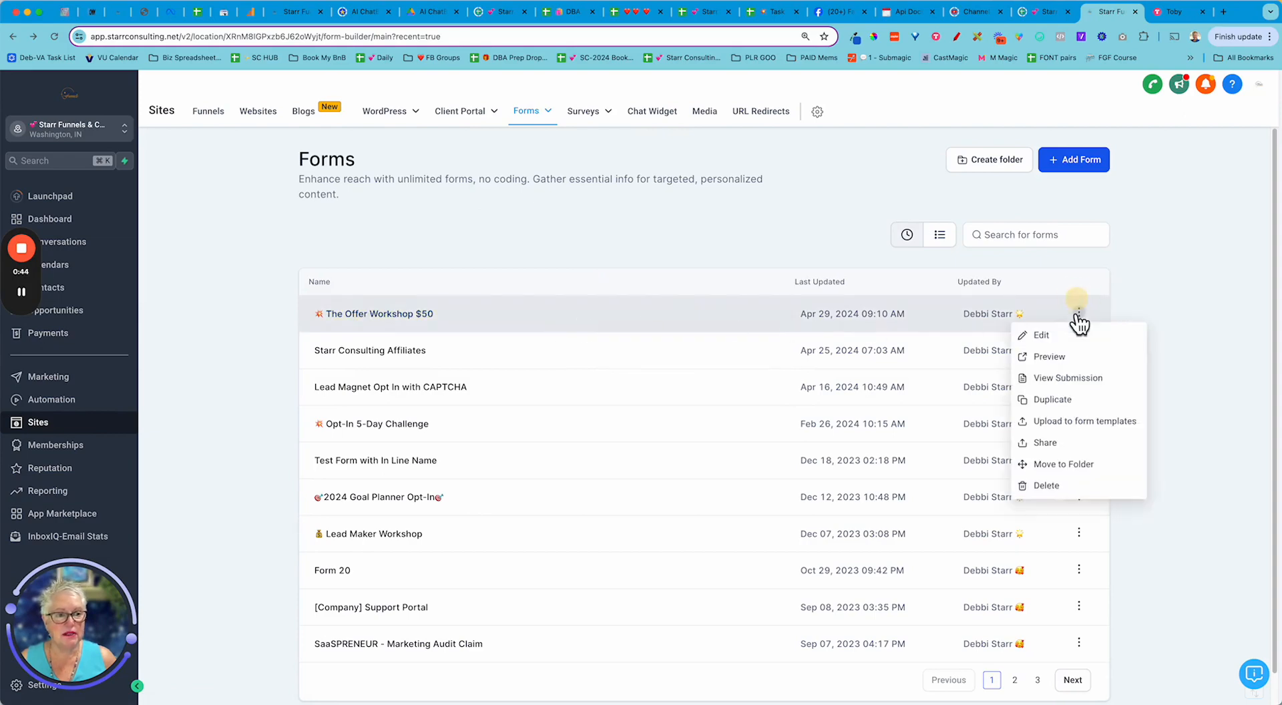
click(1048, 334)
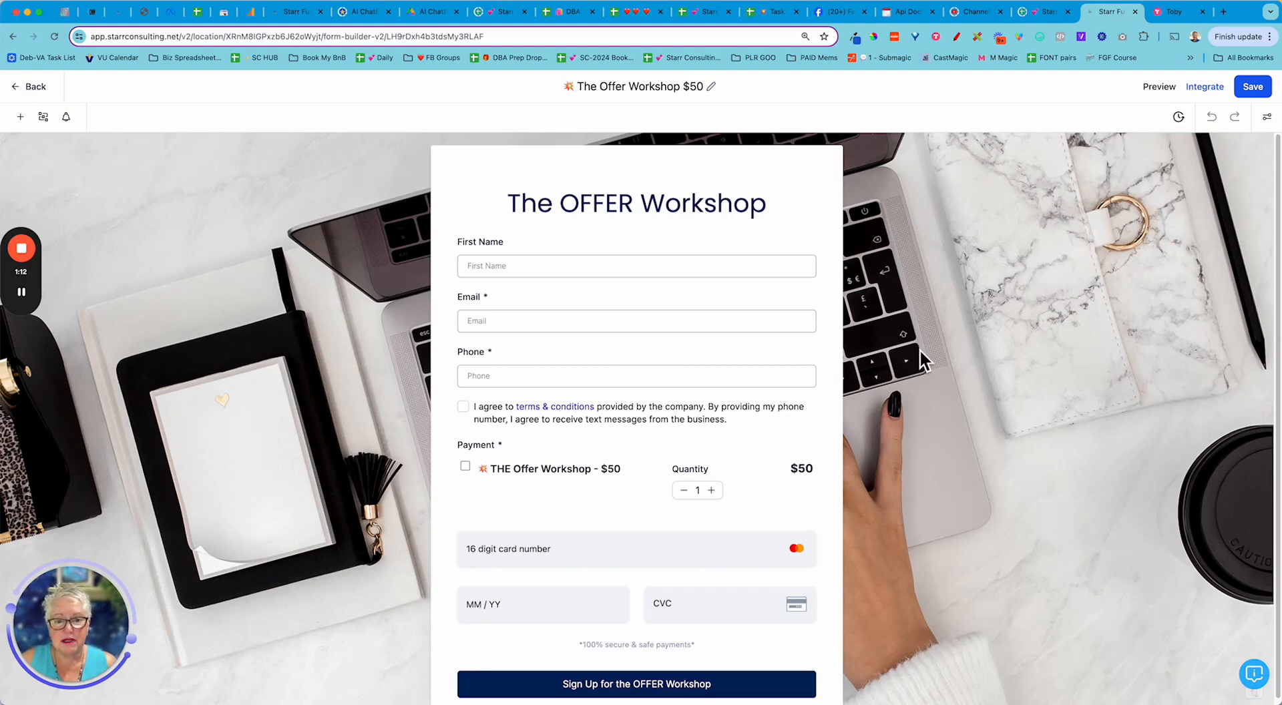
- Review The Offer Workshop form canvas, then launch its live preview in a new tab
scroll(897, 467, down, 2)
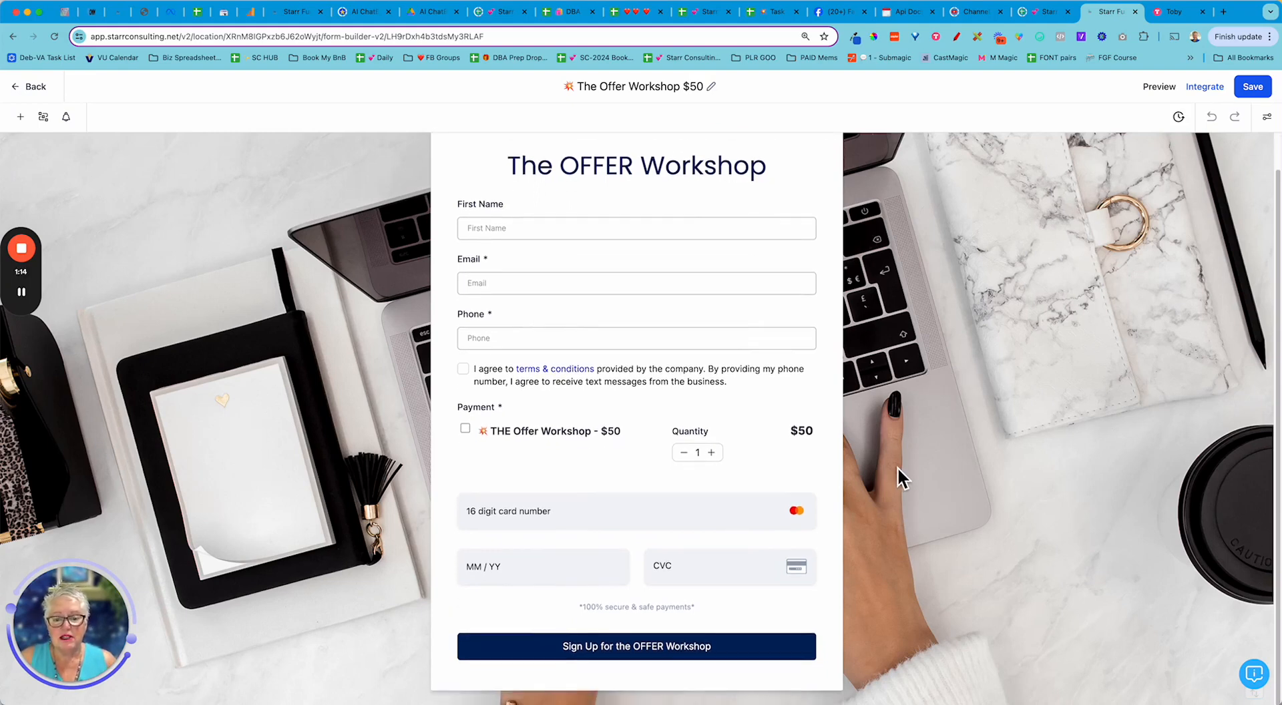
scroll(897, 466, up, 2)
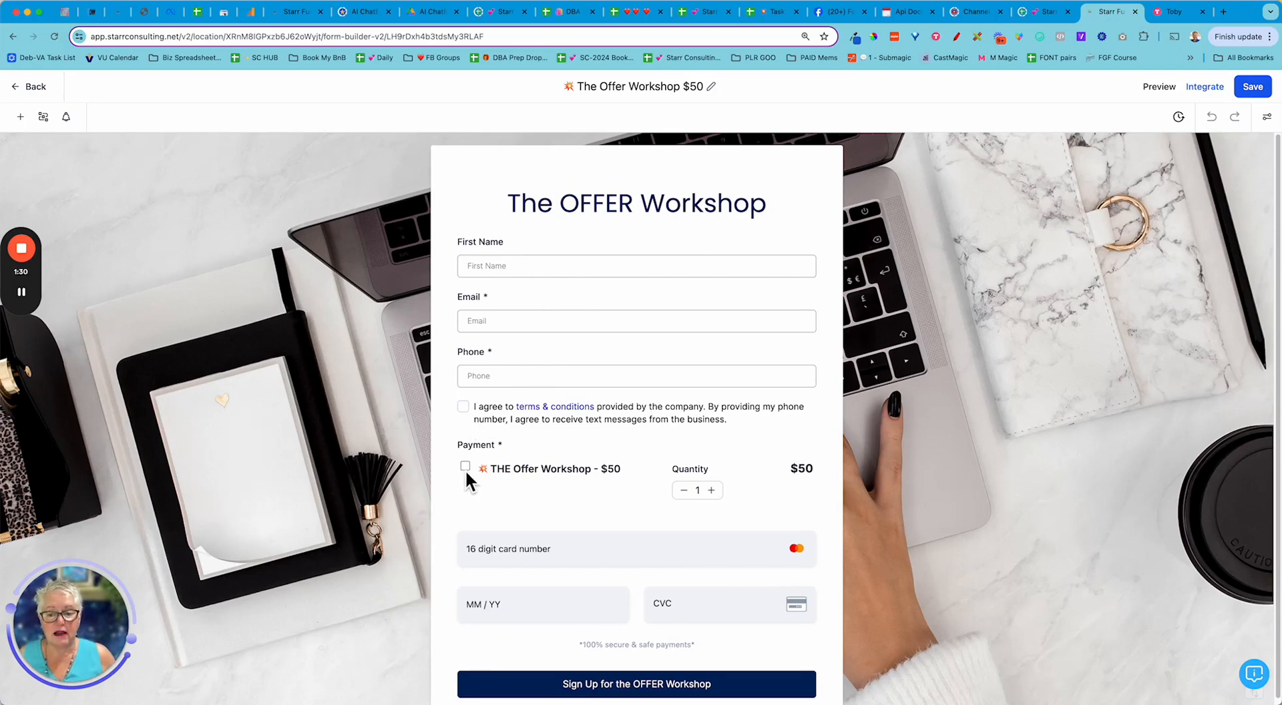
scroll(520, 479, down, 1)
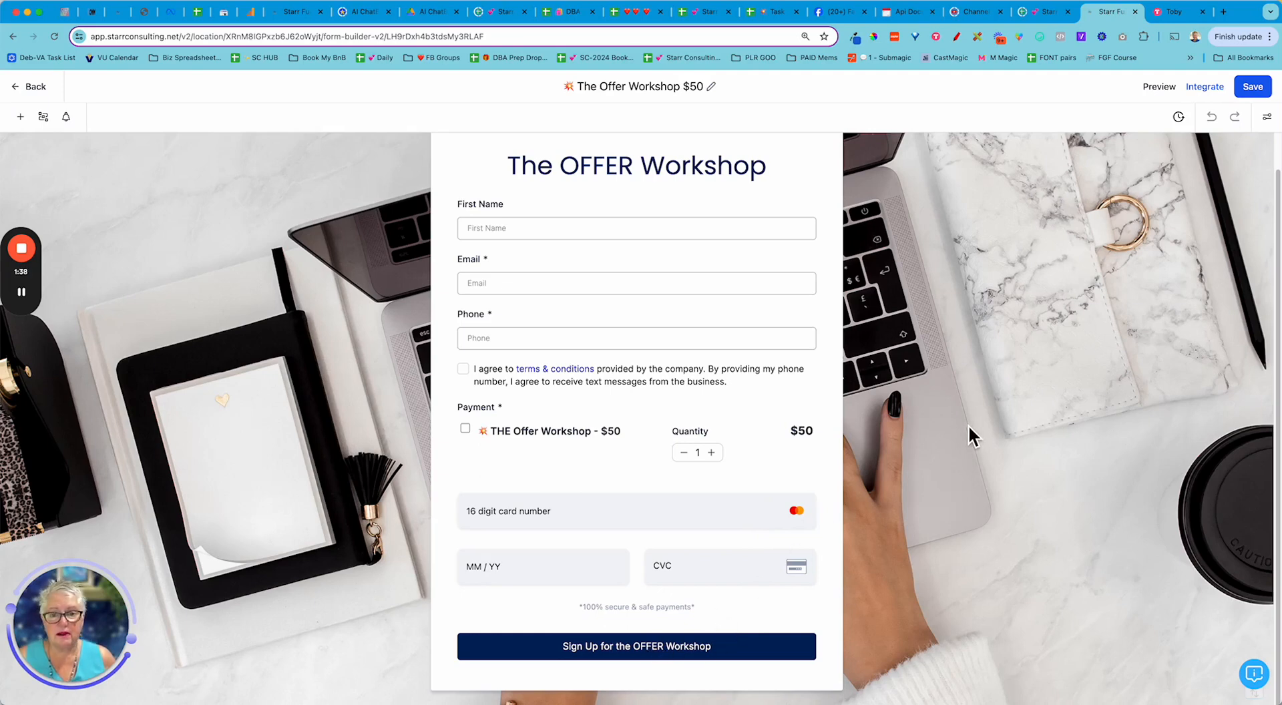
click(1161, 87)
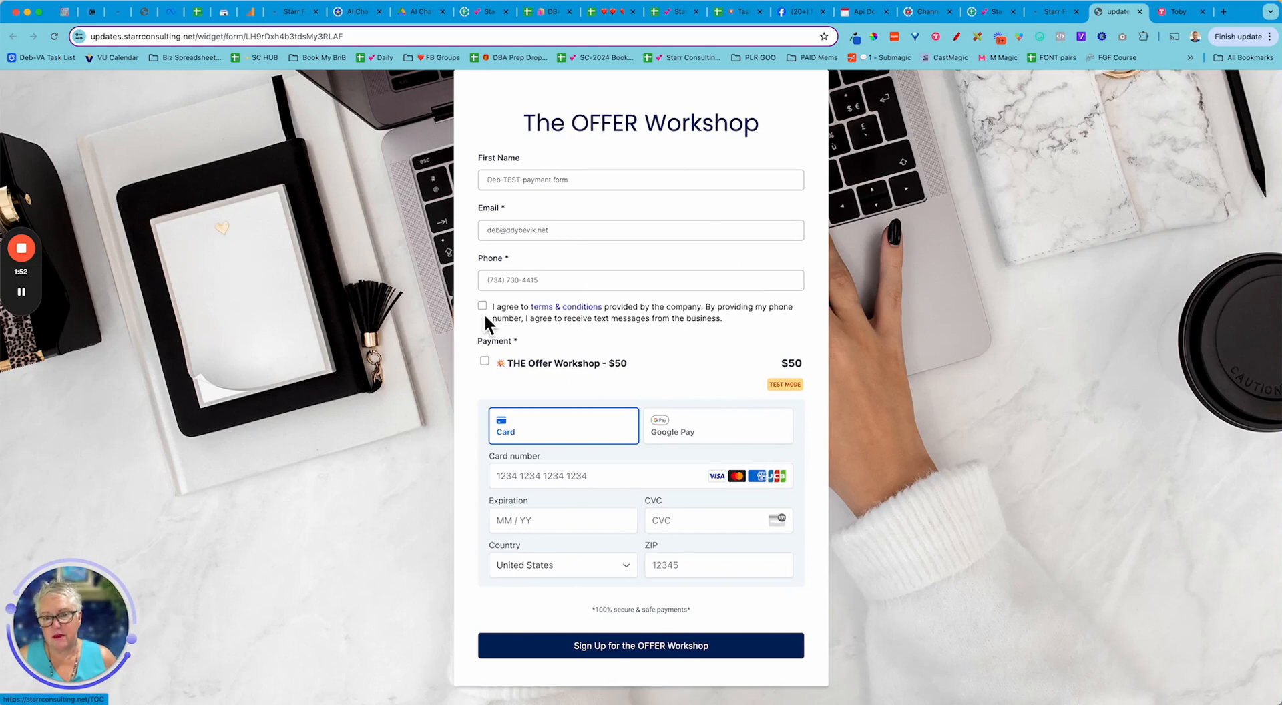
click(488, 361)
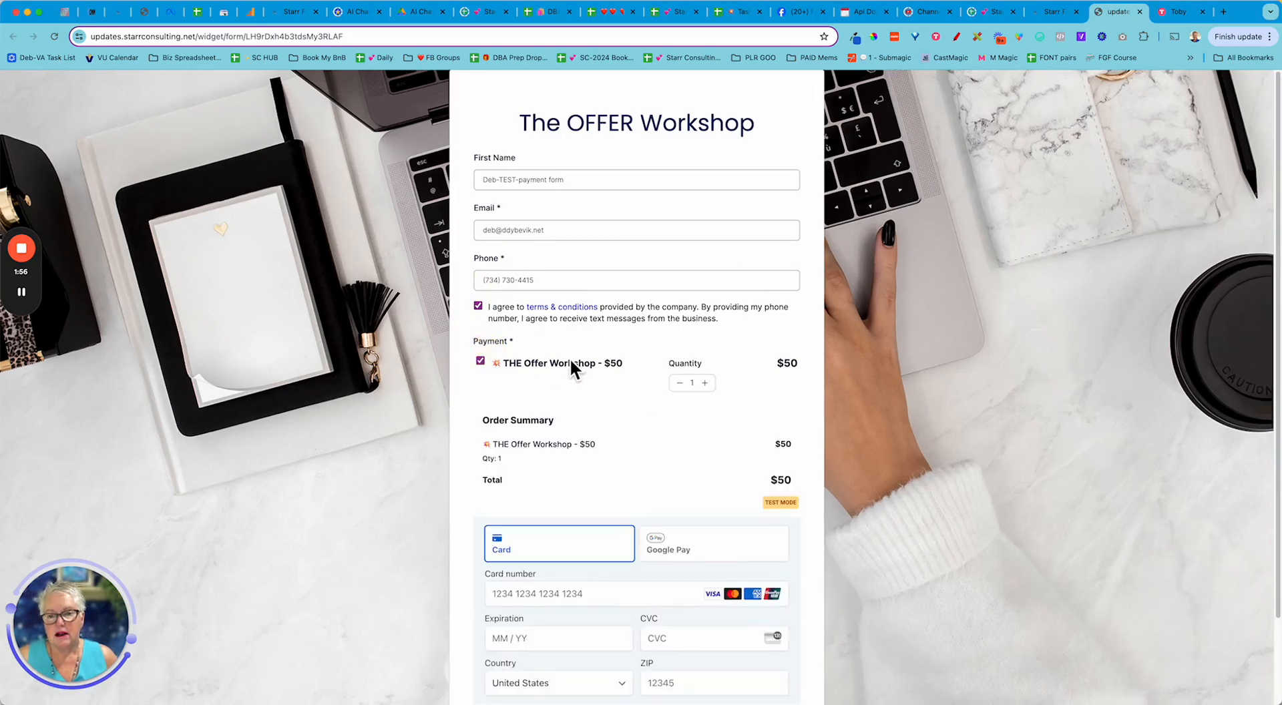
scroll(606, 361, down, 3)
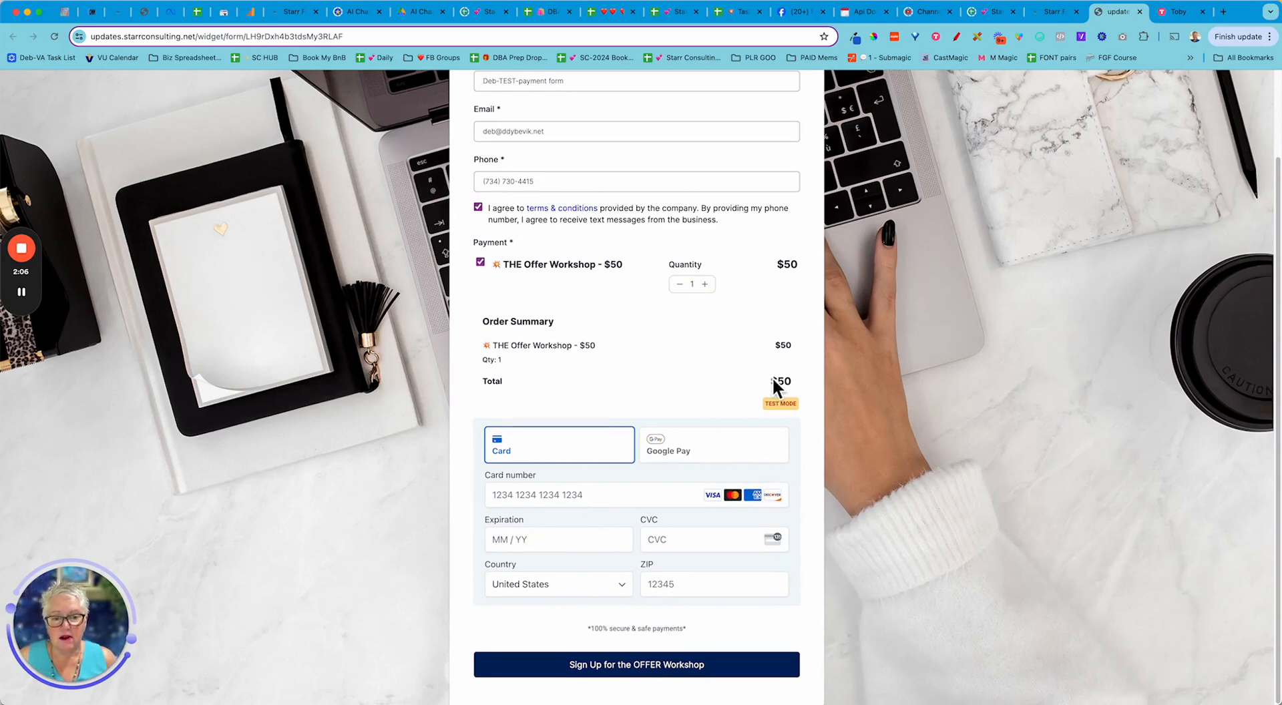
click(625, 499)
text(4242 )
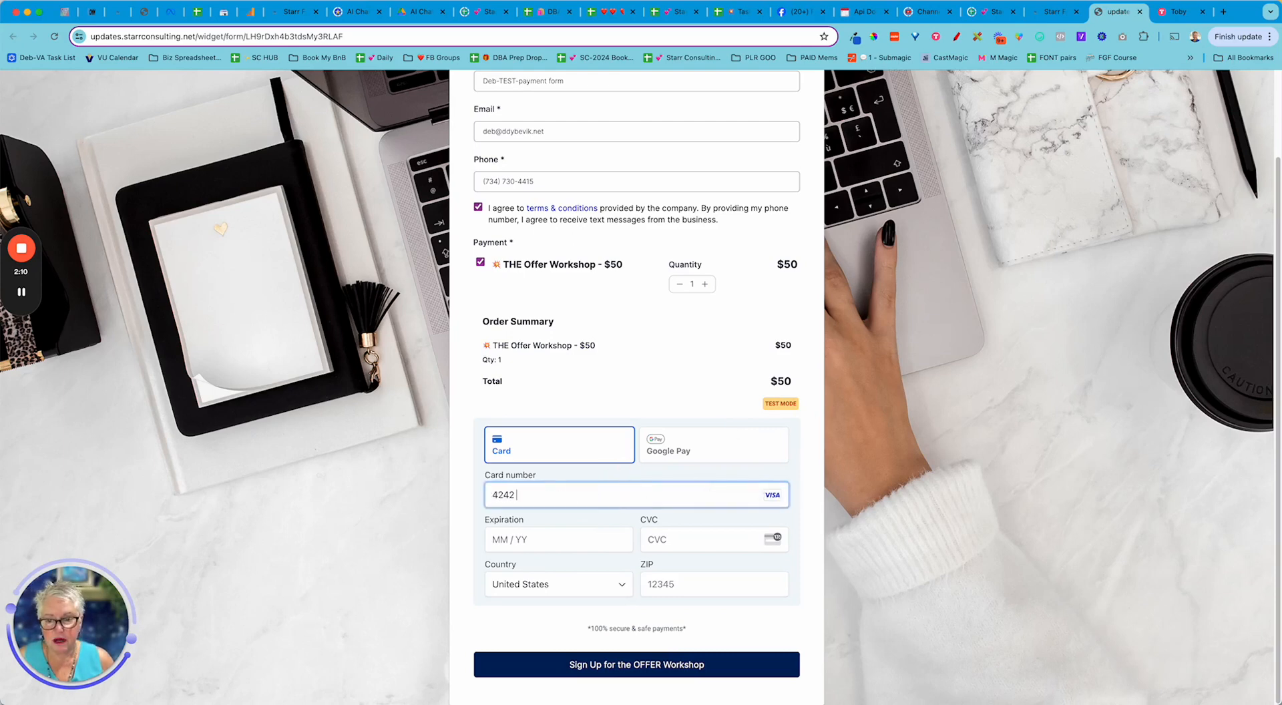
text(4242 4242 )
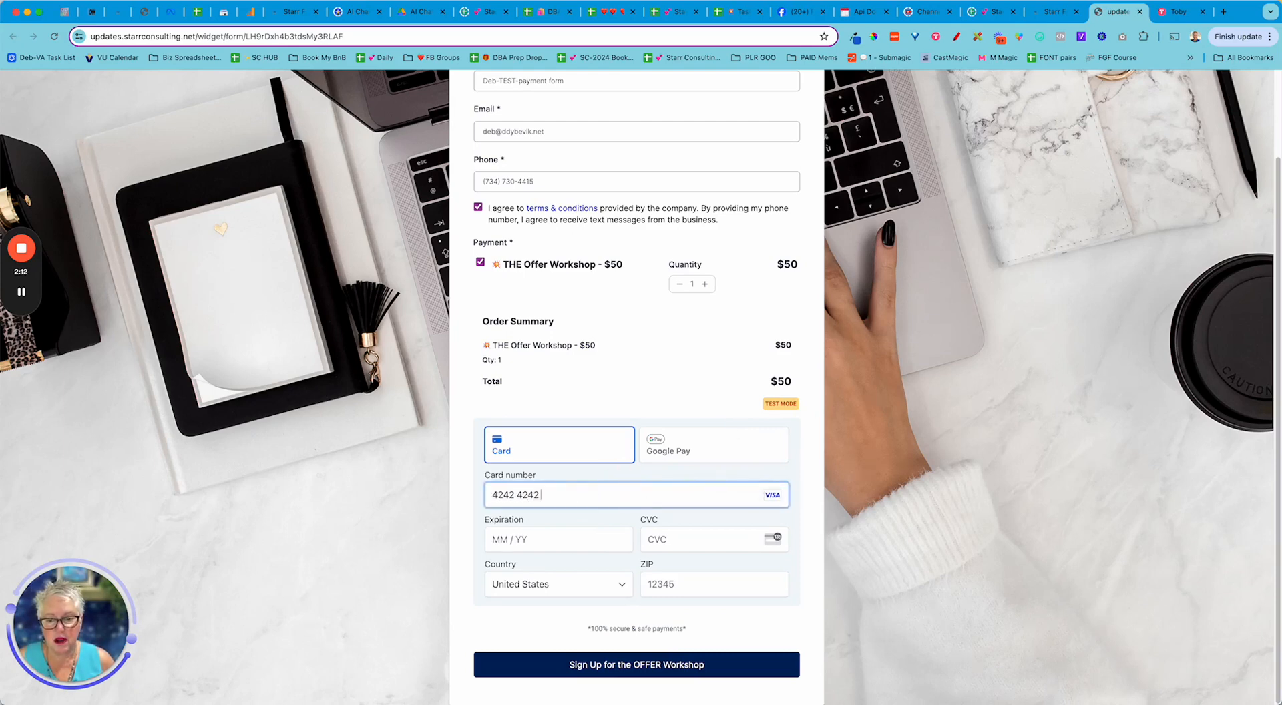
text(4242)
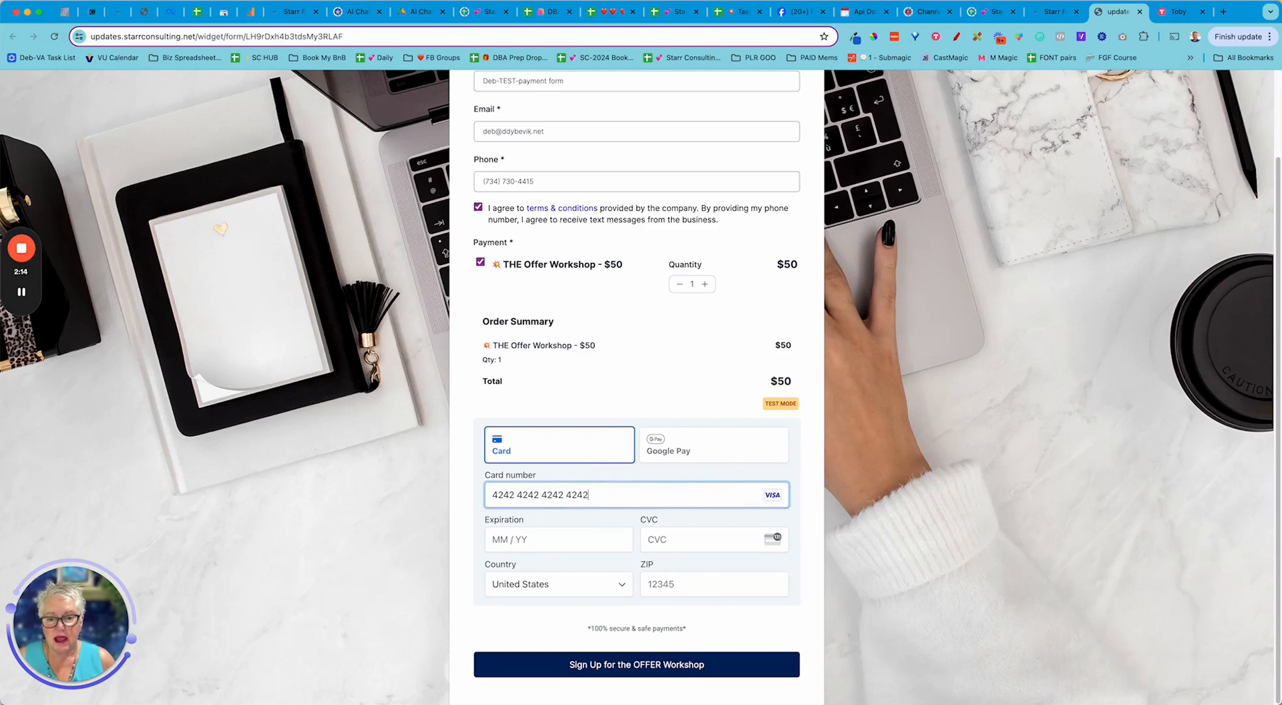
click(601, 538)
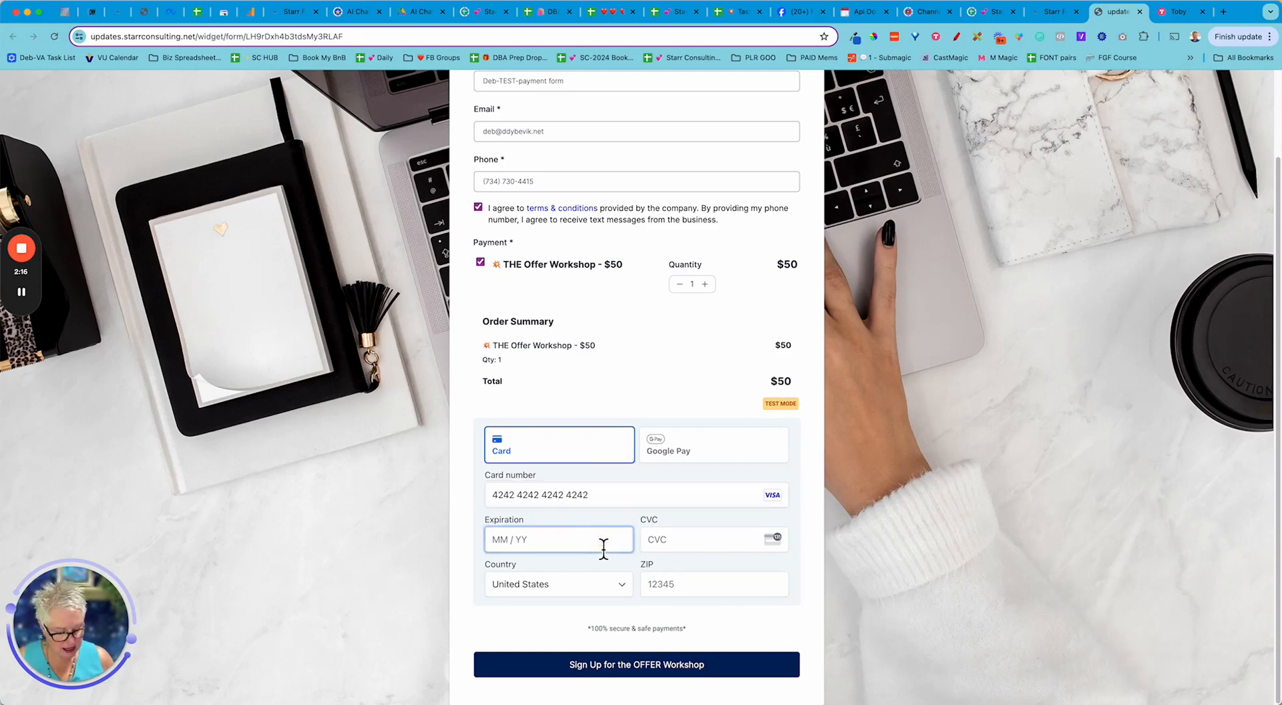
text(11 / 28)
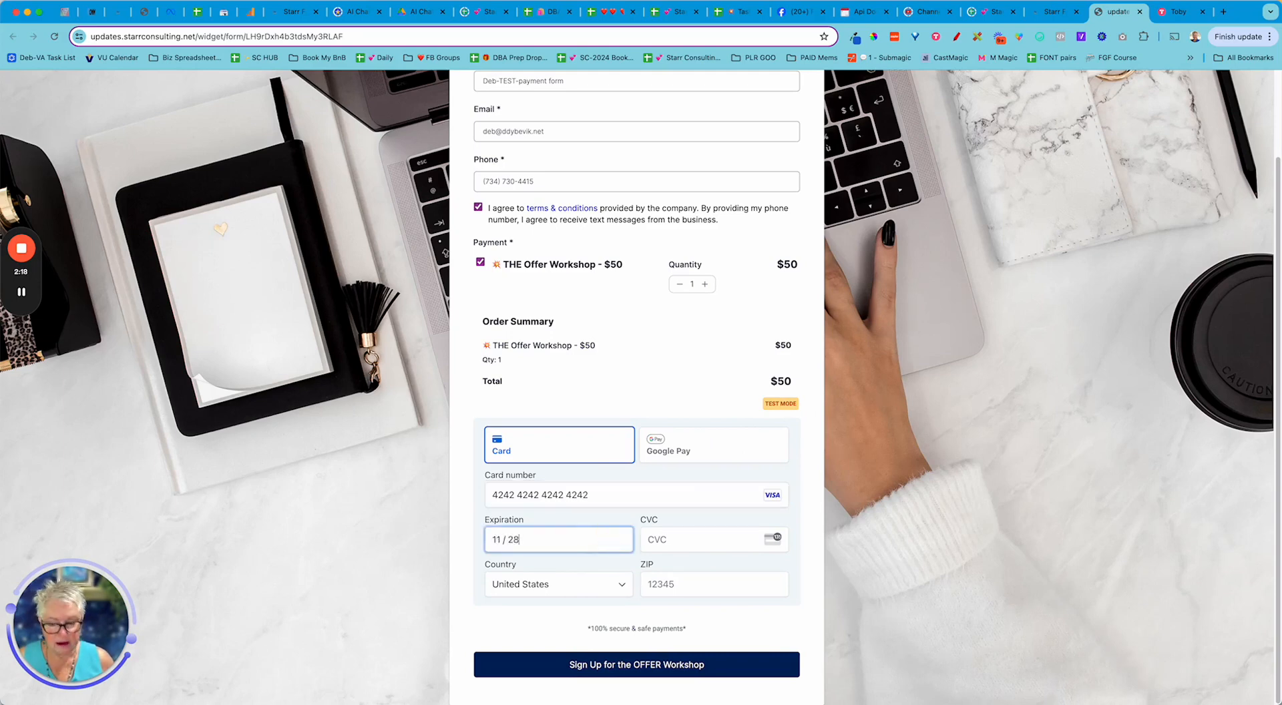
click(675, 541)
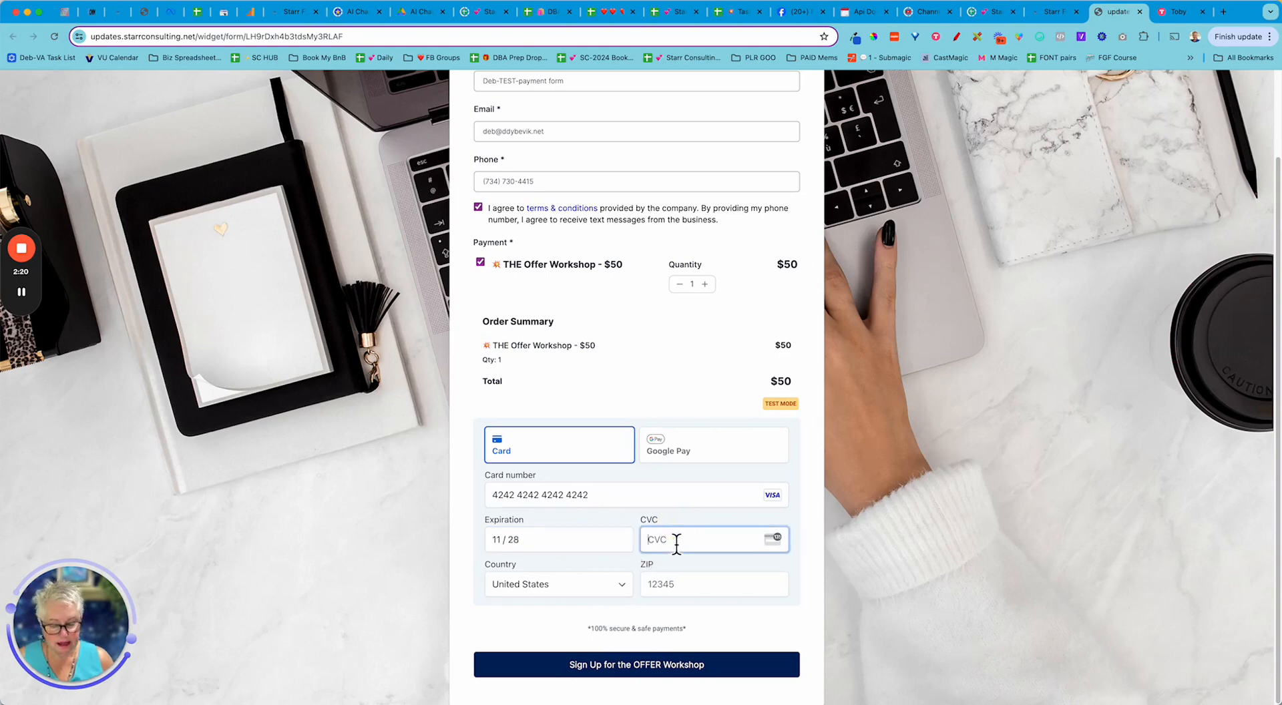
text(123)
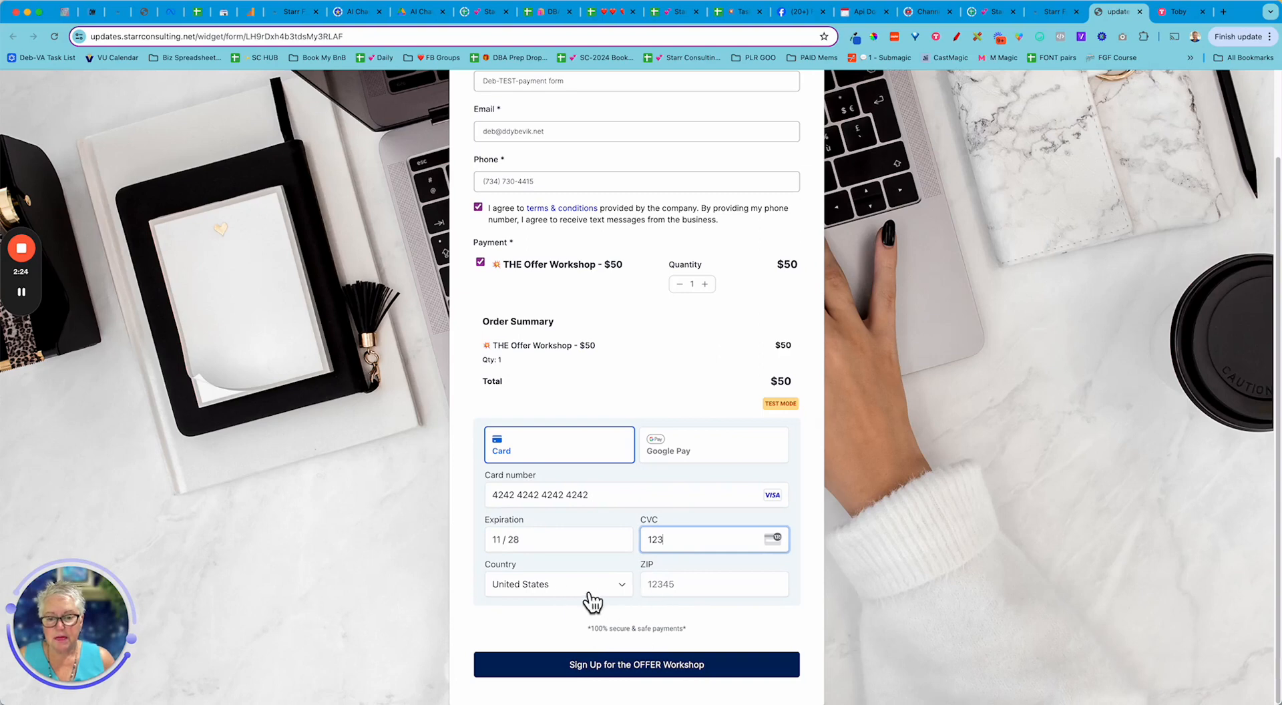
click(675, 586)
text(47501)
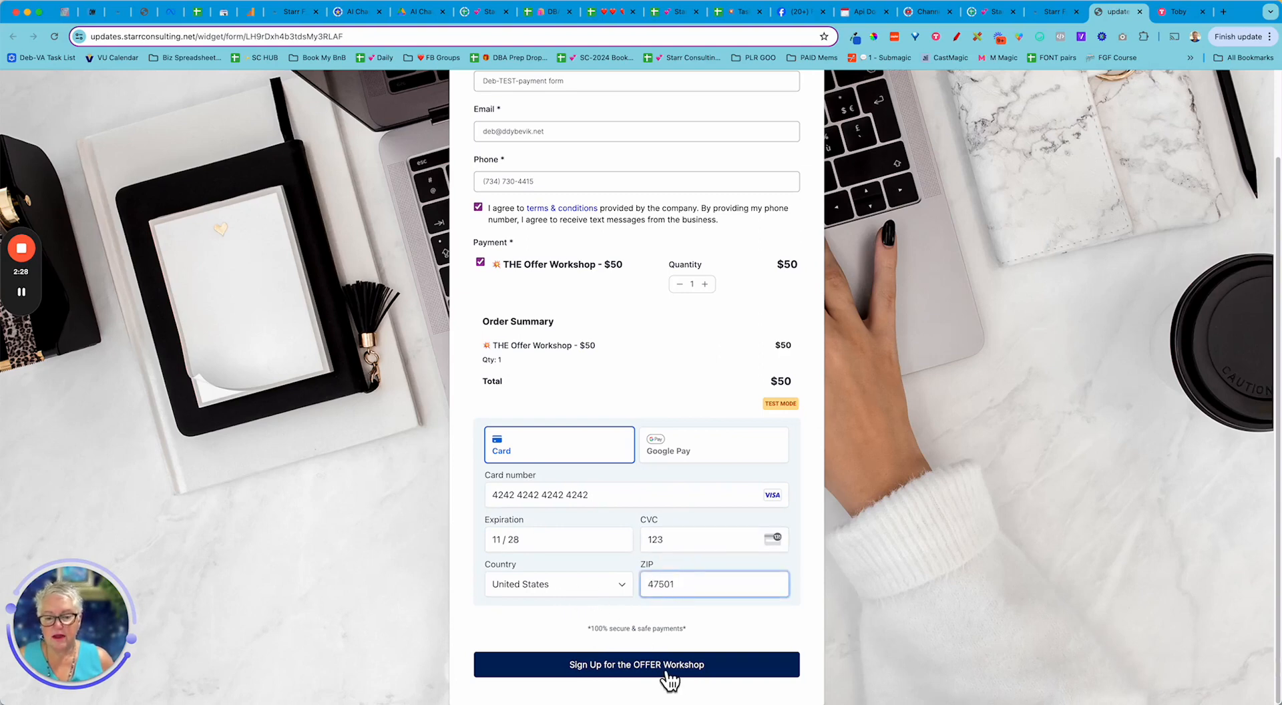
click(666, 670)
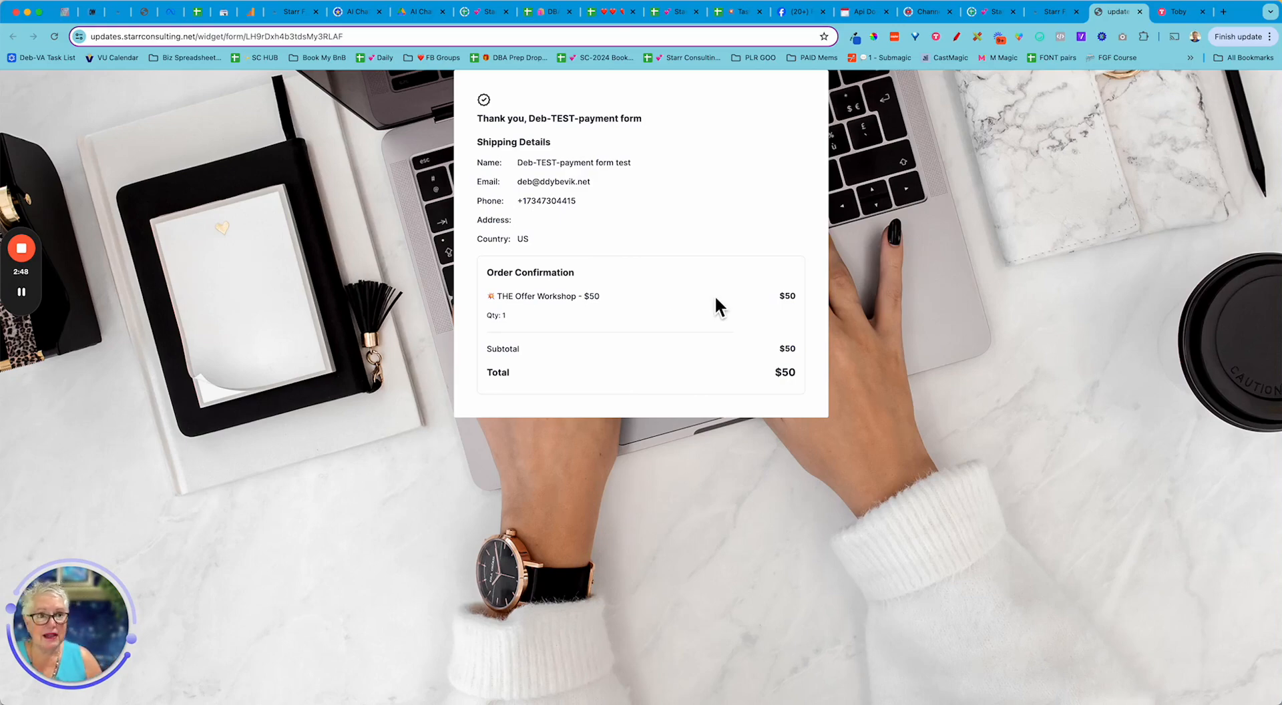
- Return to the builder's Forms list and create a new blank form from scratch, Form 27
click(1062, 19)
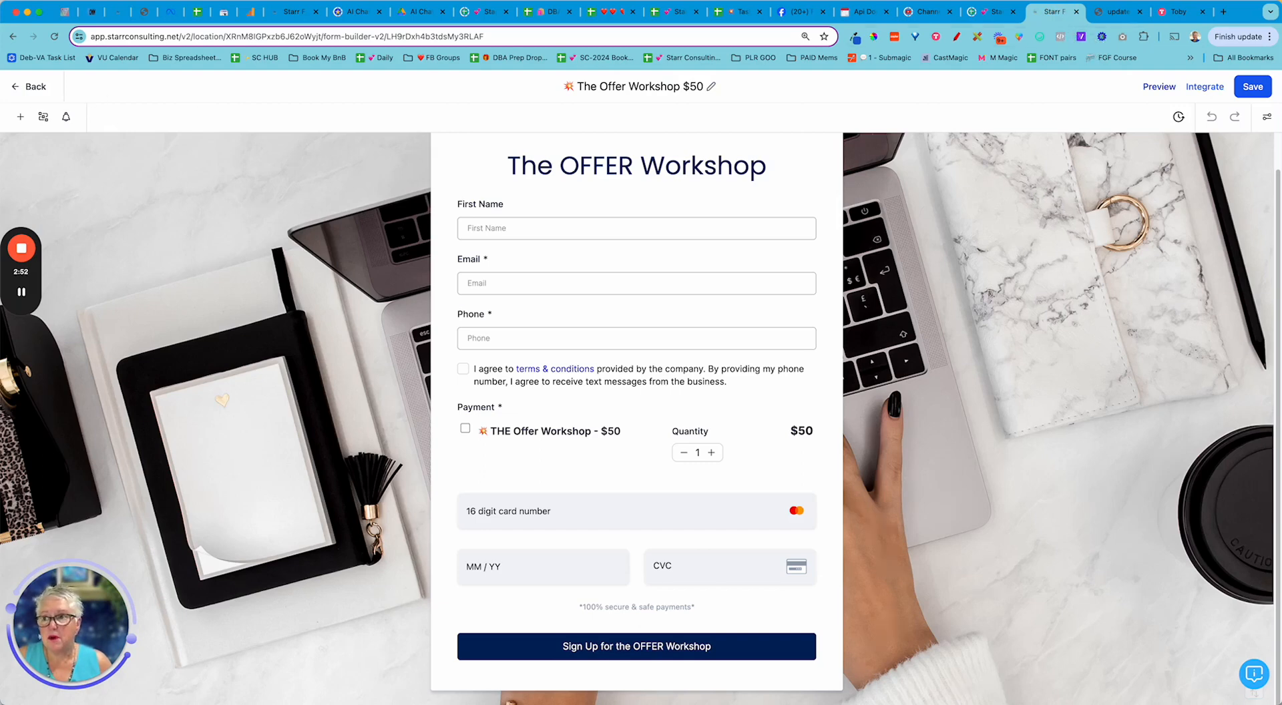
click(30, 85)
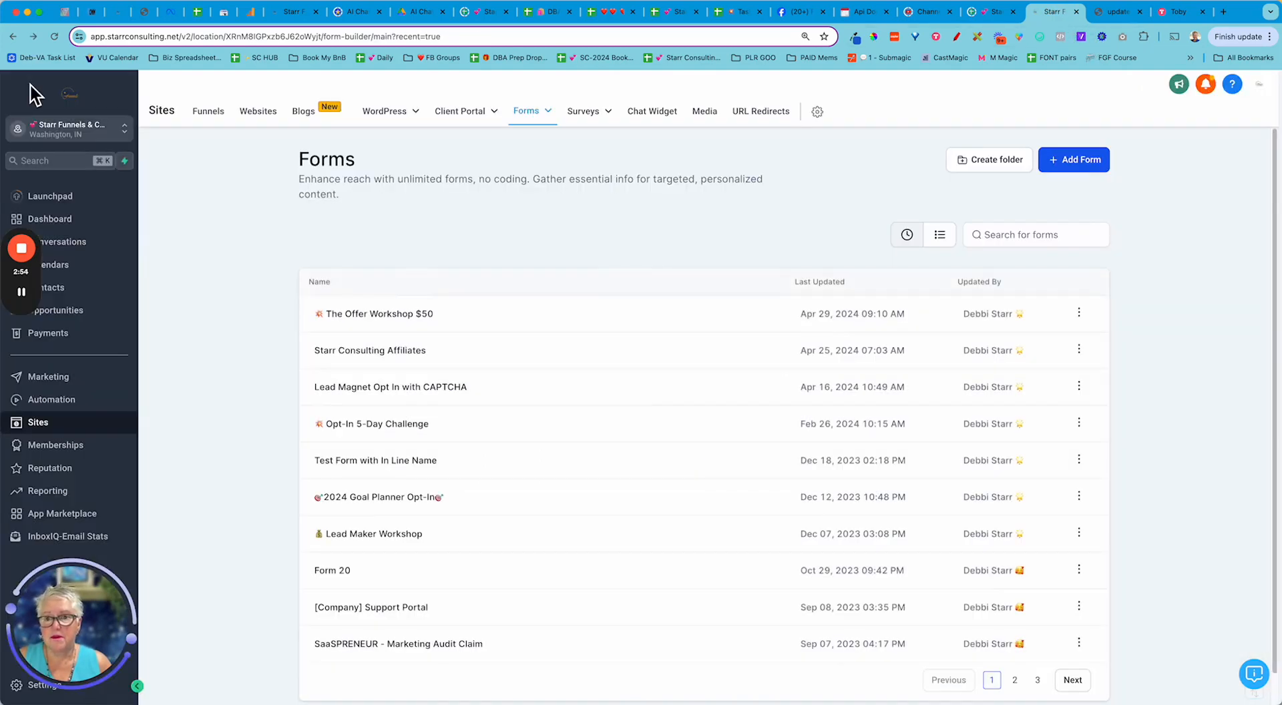
click(1081, 163)
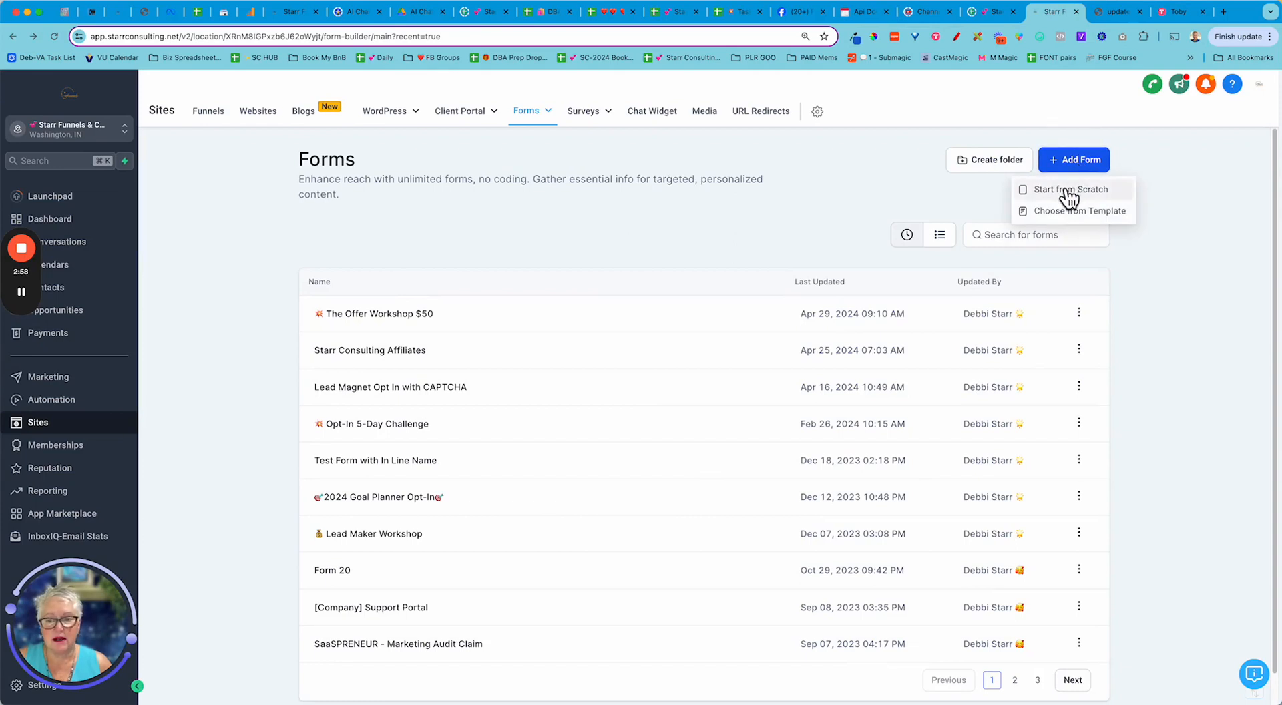
click(1068, 189)
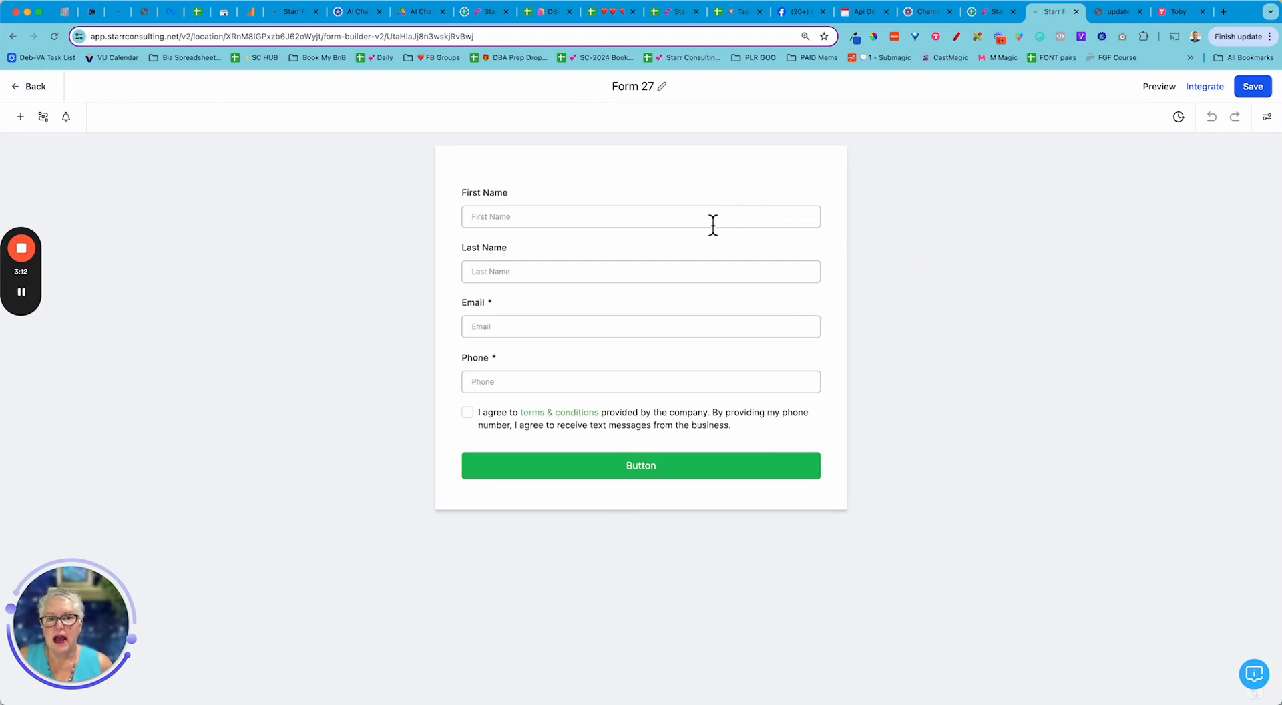
- Delete the Last Name and Phone fields, then select the terms & conditions checkbox
click(675, 274)
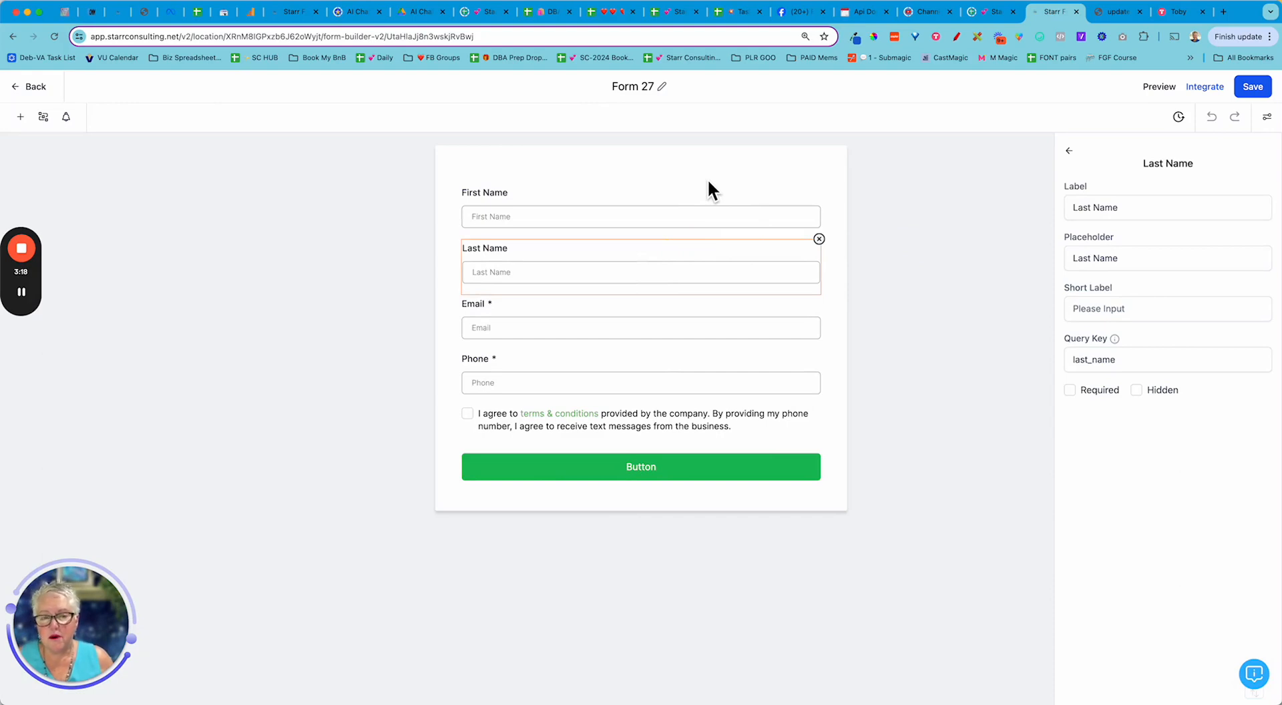
click(818, 239)
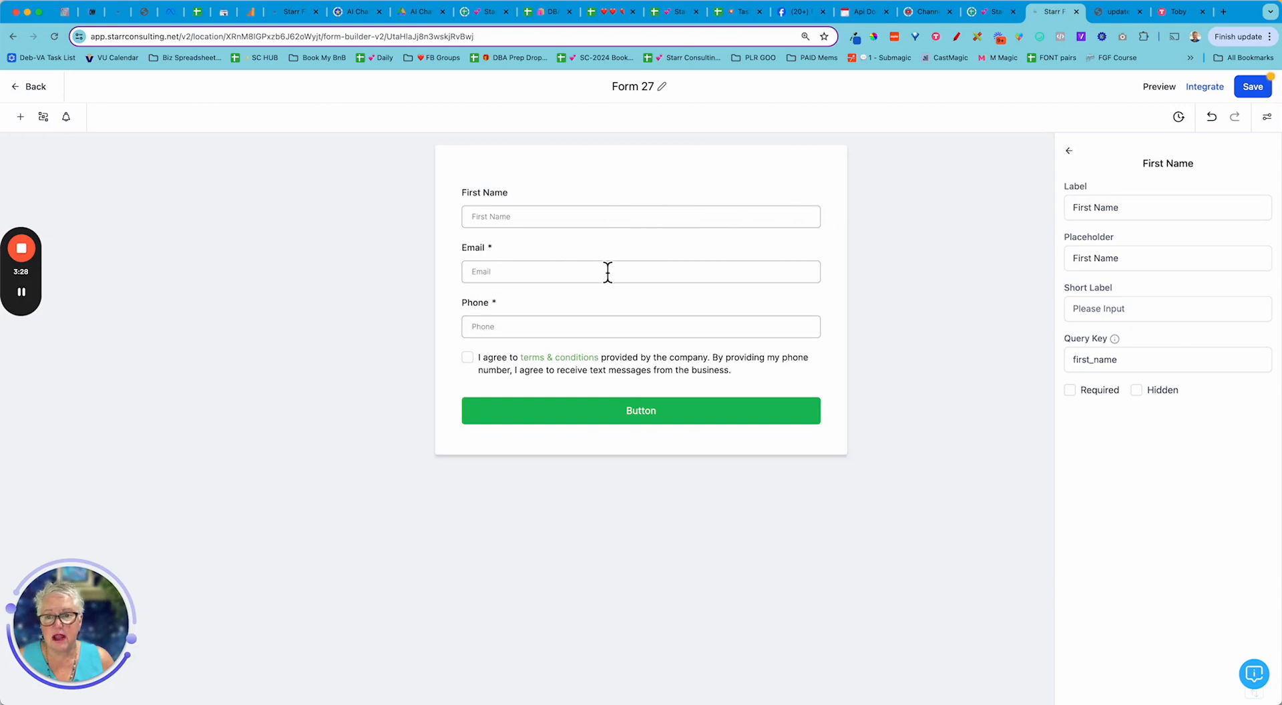
click(644, 328)
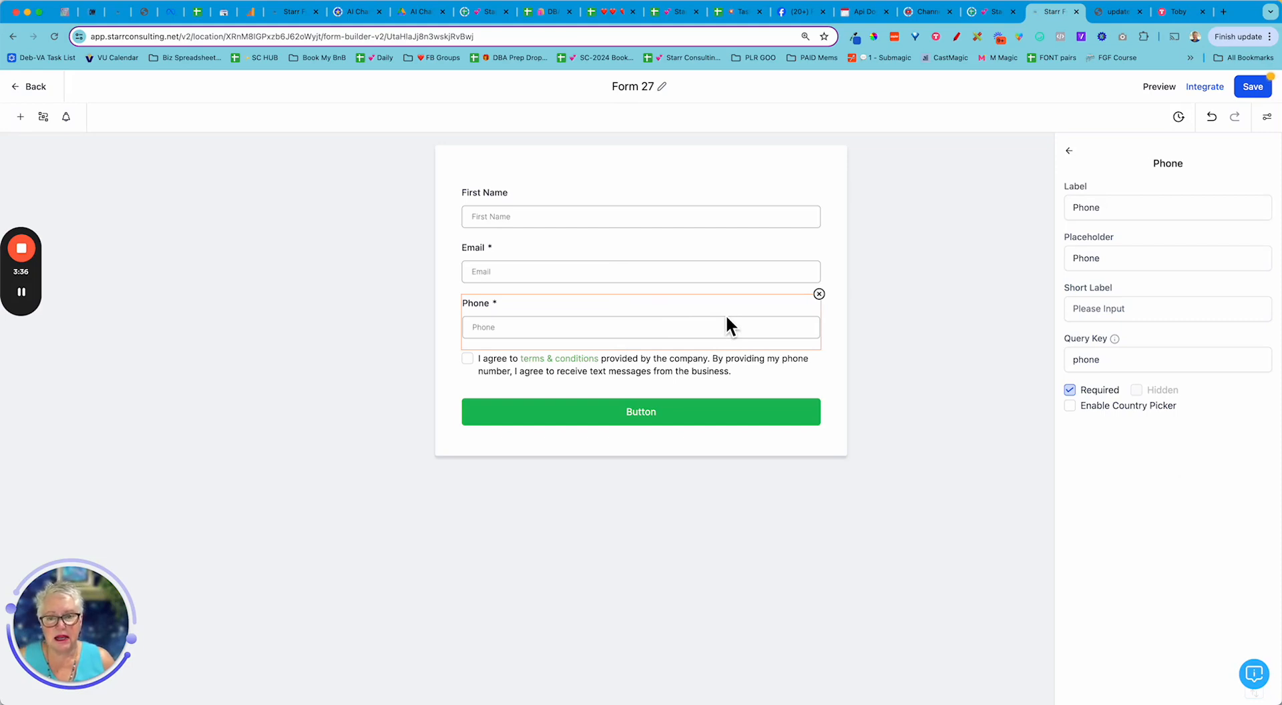
click(819, 294)
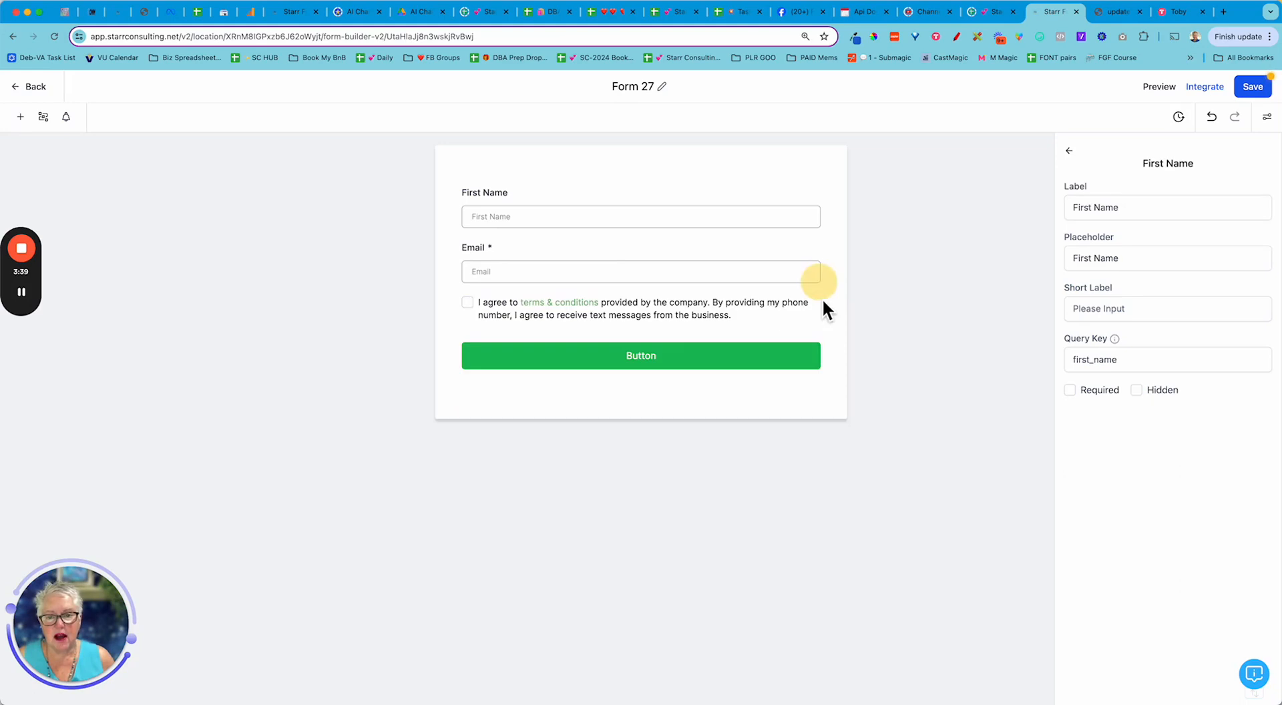
click(587, 319)
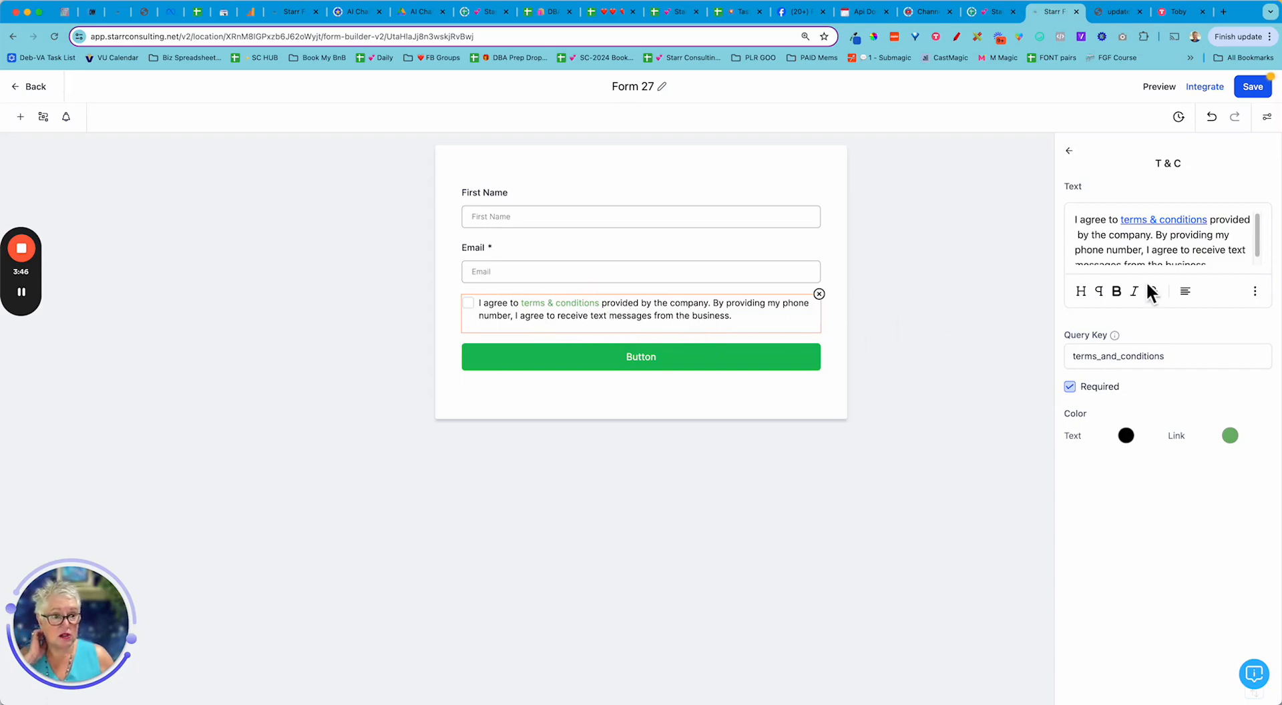
- Color the 'terms & conditions' link blue (#120BE7FF) in the consent checkbox settings
click(1122, 220)
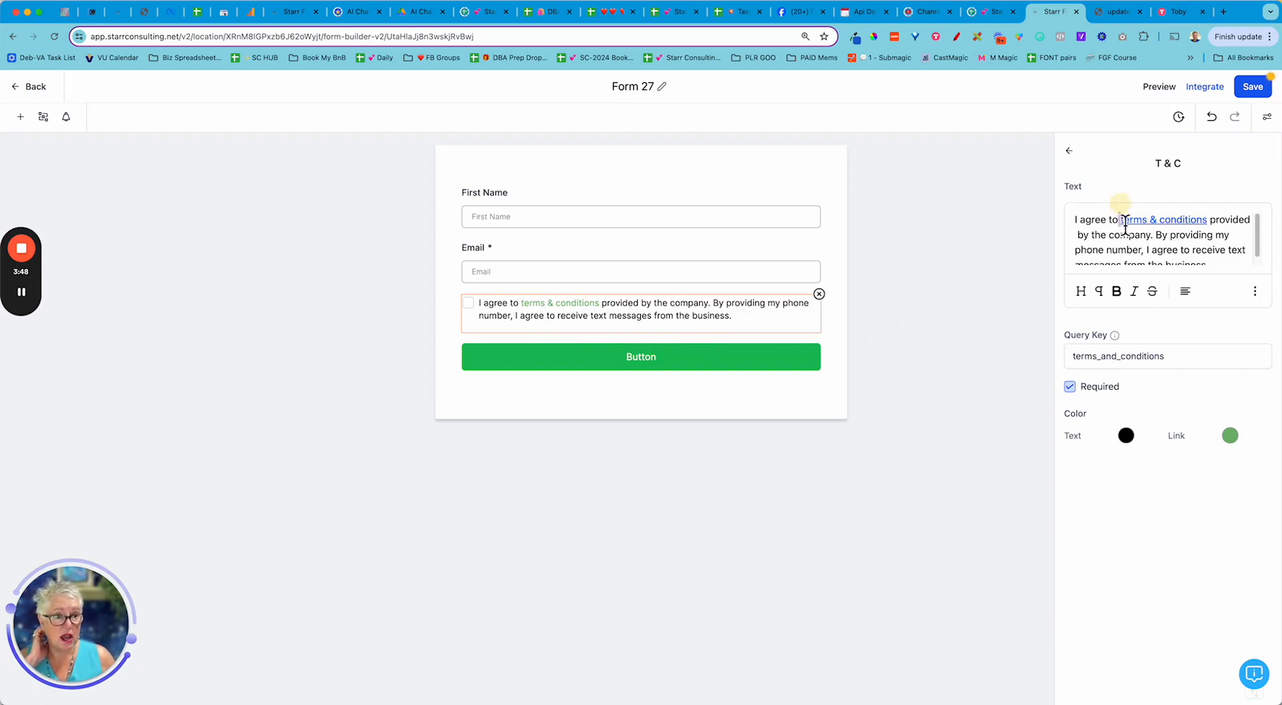
drag(1123, 224, 1211, 221)
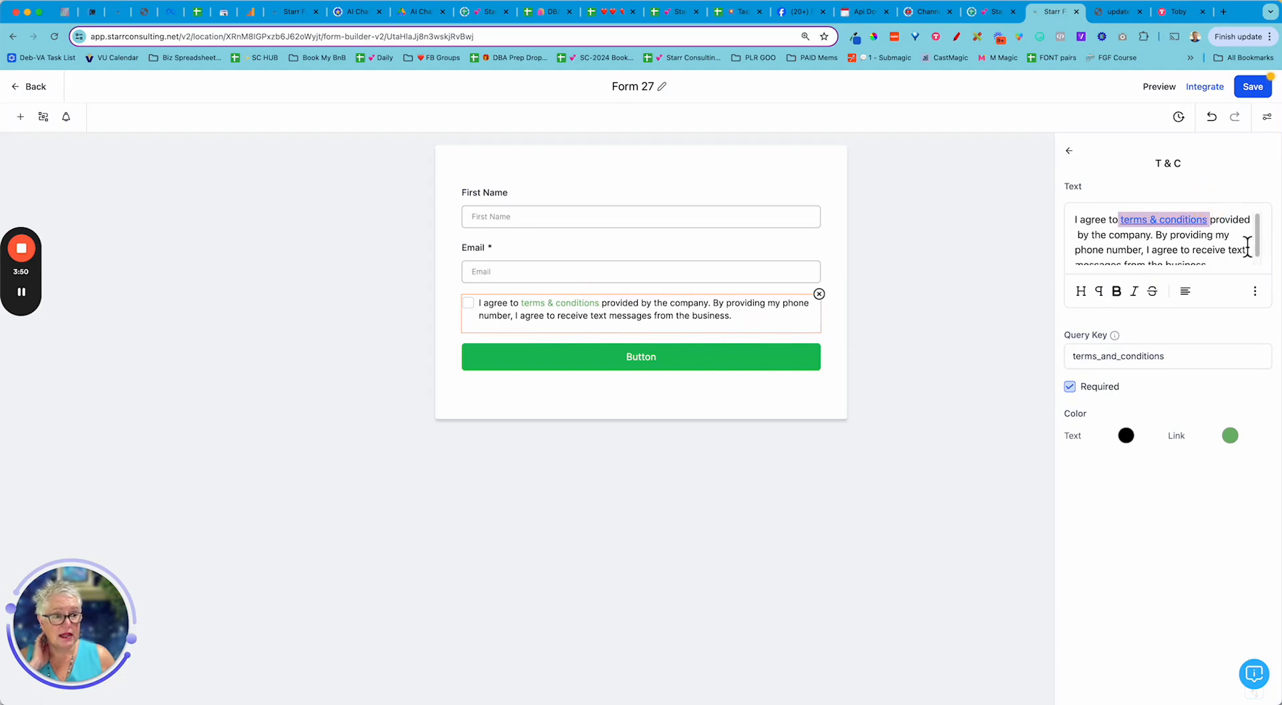
click(1255, 292)
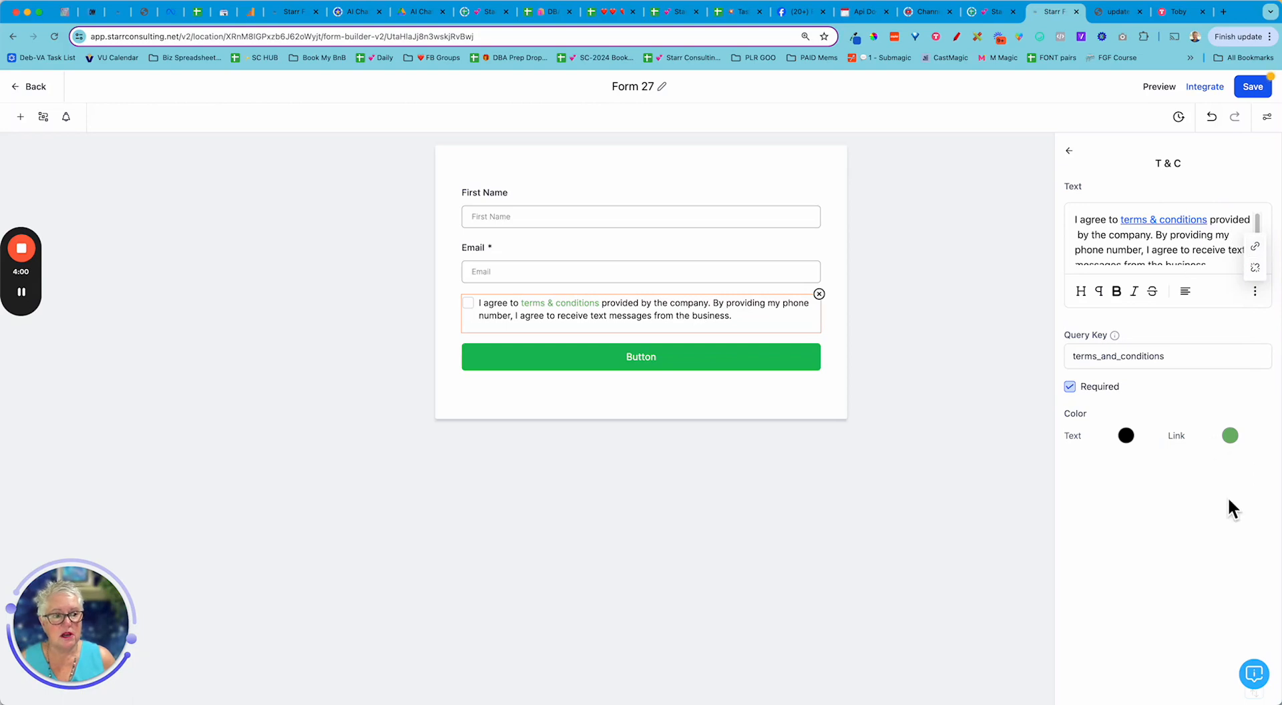
click(1229, 438)
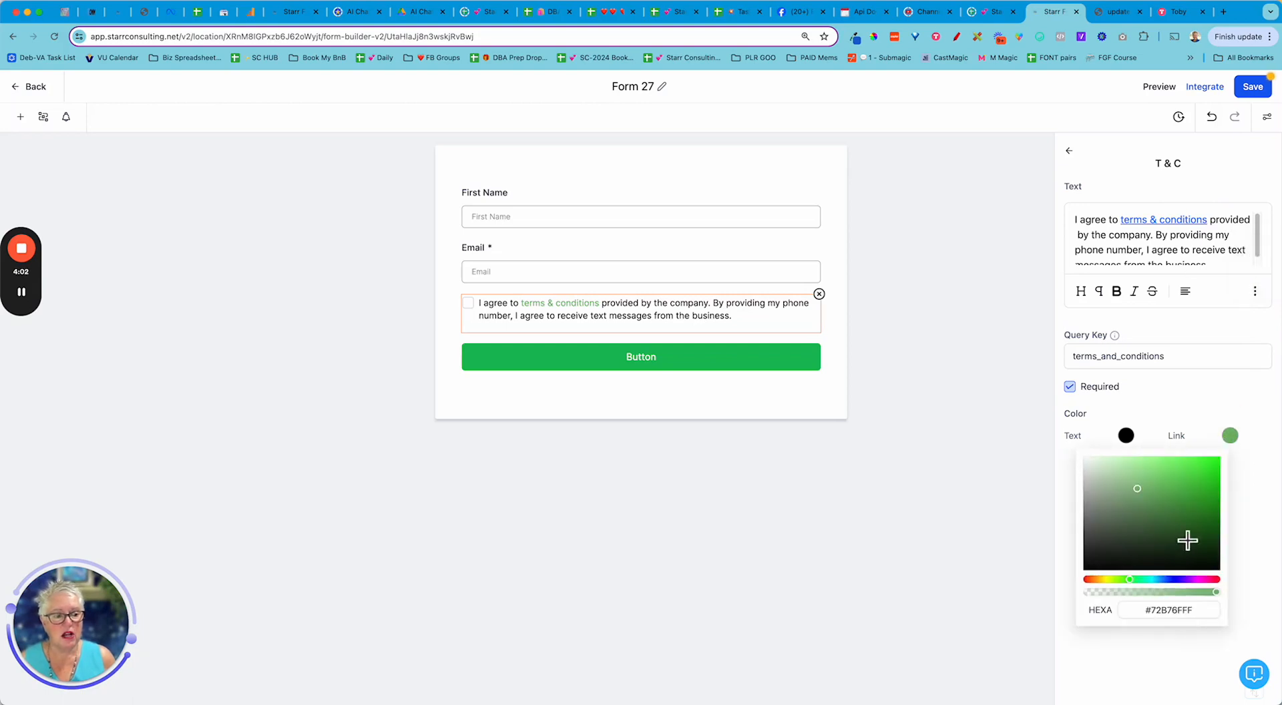
click(1176, 580)
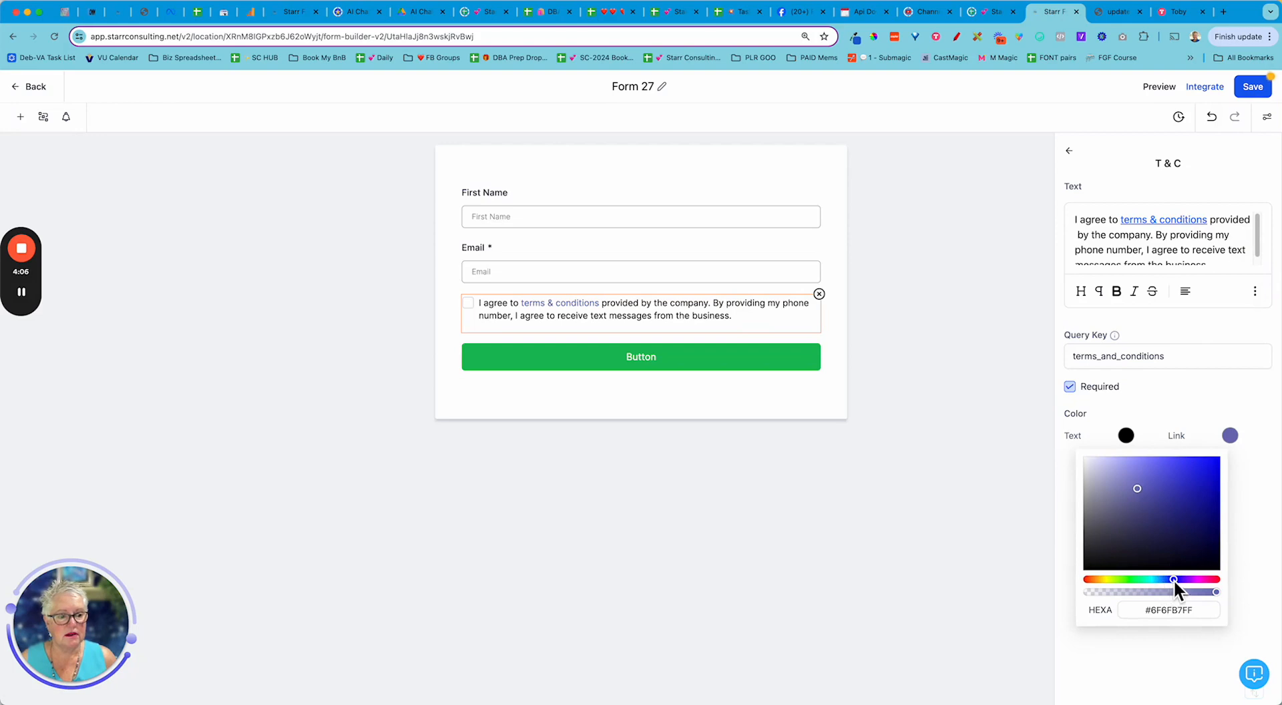
click(1183, 579)
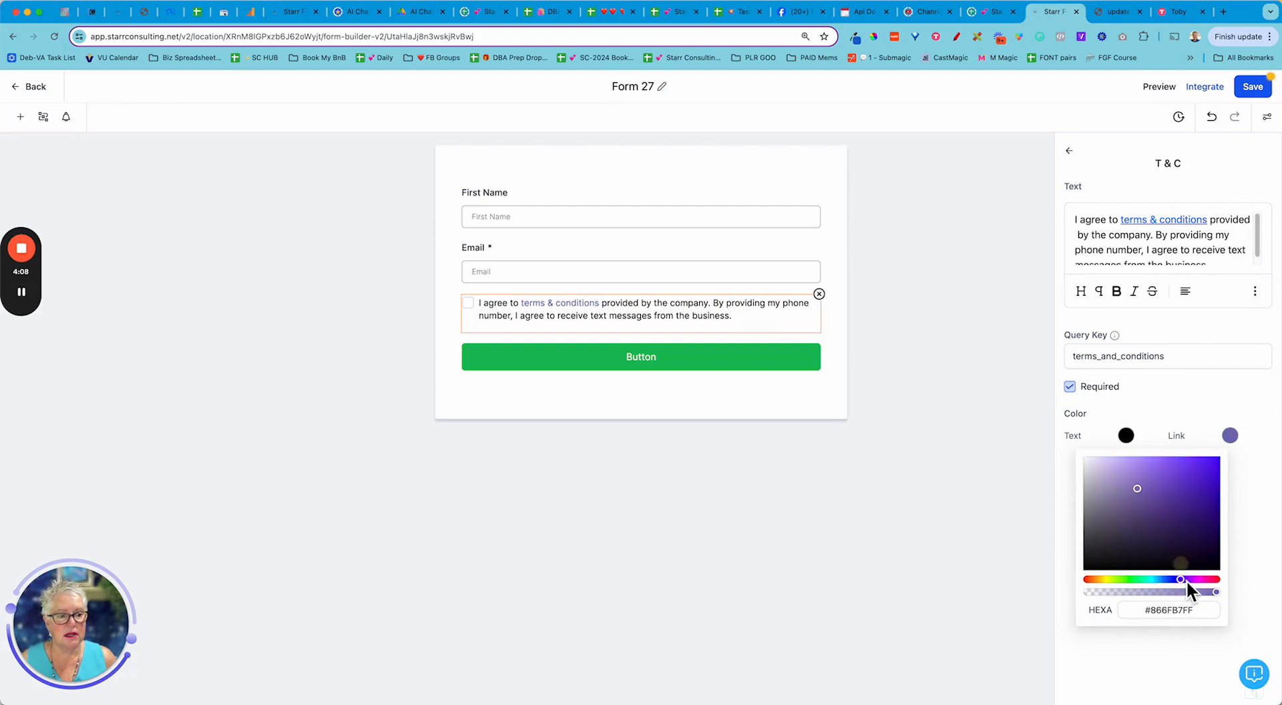
click(1174, 579)
click(1190, 477)
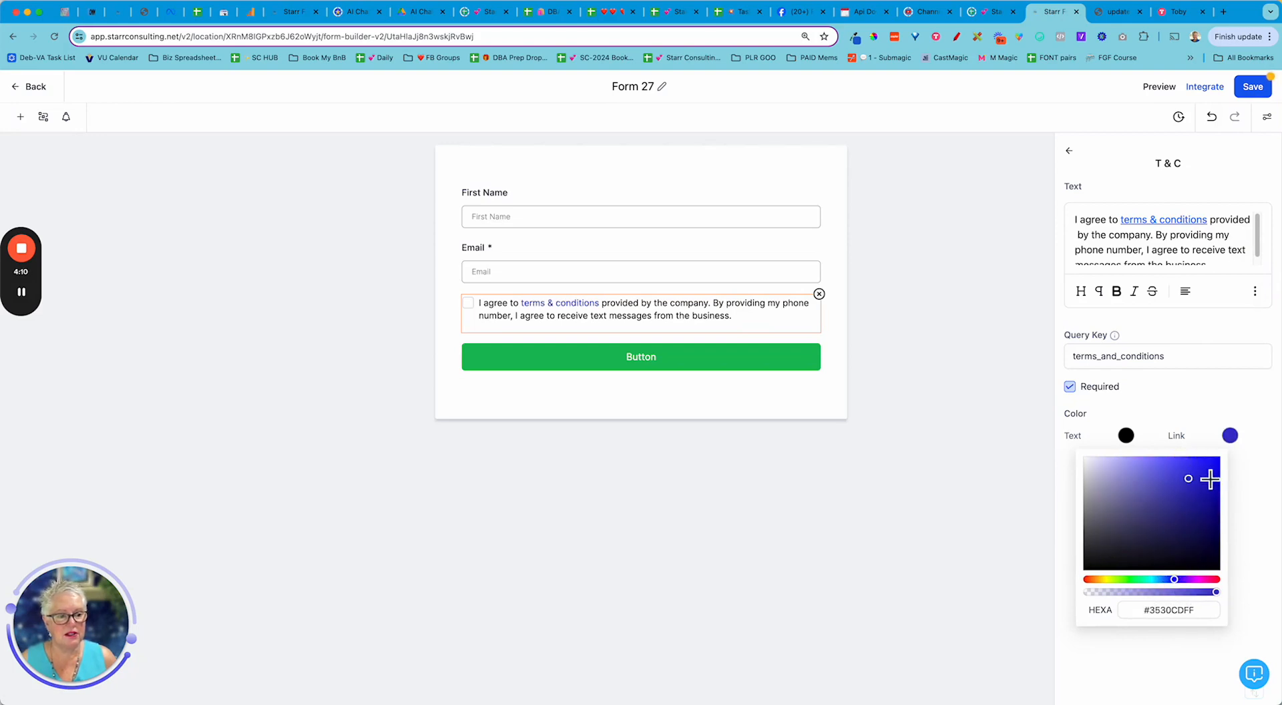
click(1203, 469)
click(1267, 494)
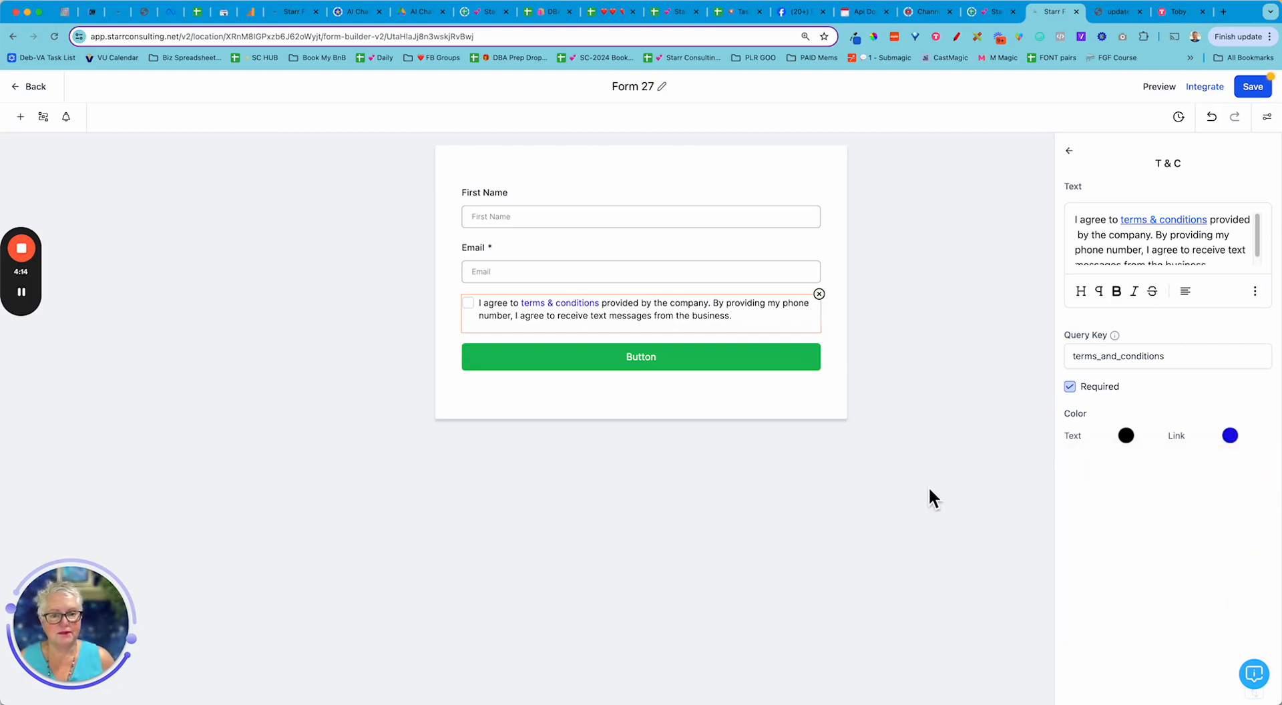
click(914, 460)
- Change the submit button background from green to magenta #BD18A4FF
click(746, 350)
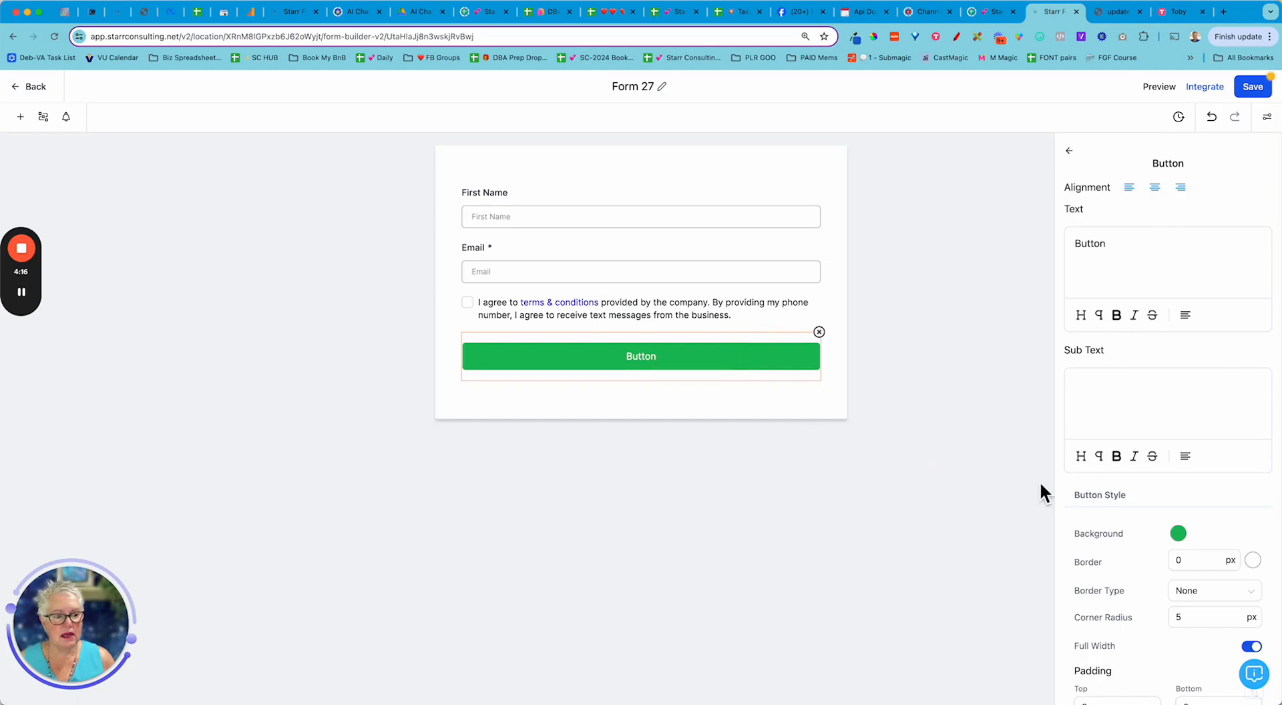
click(1178, 534)
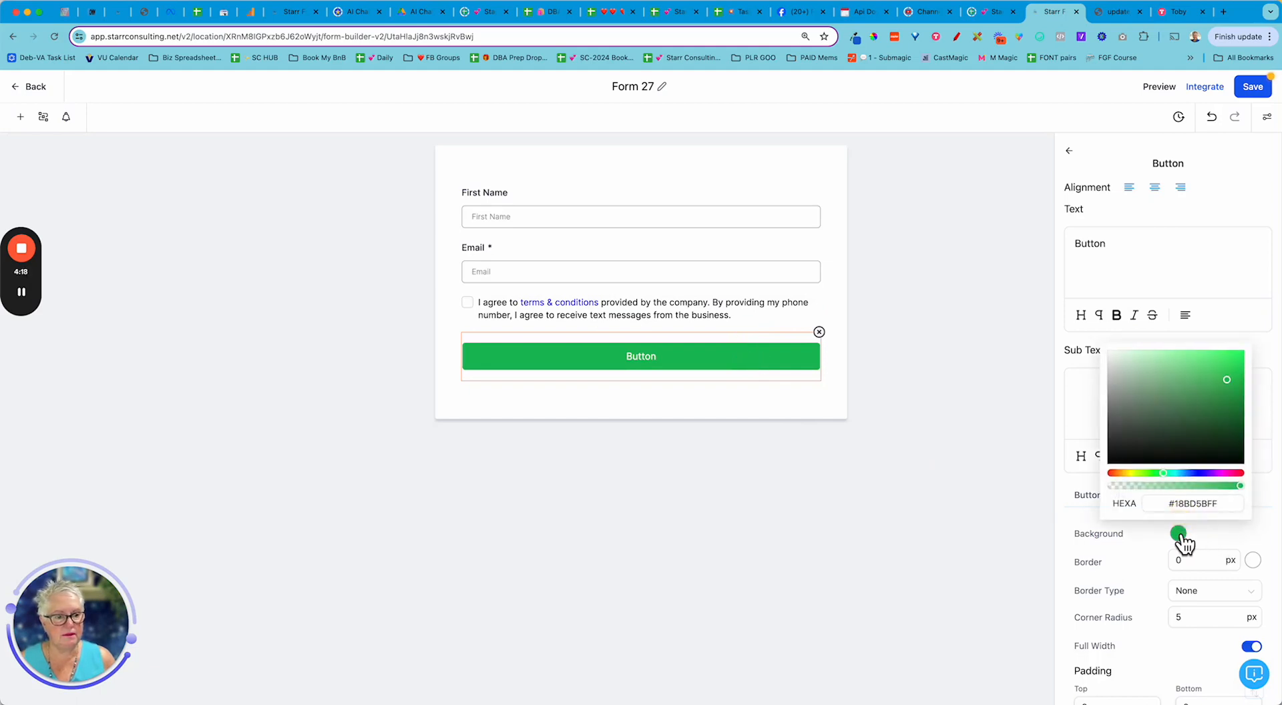
click(1224, 473)
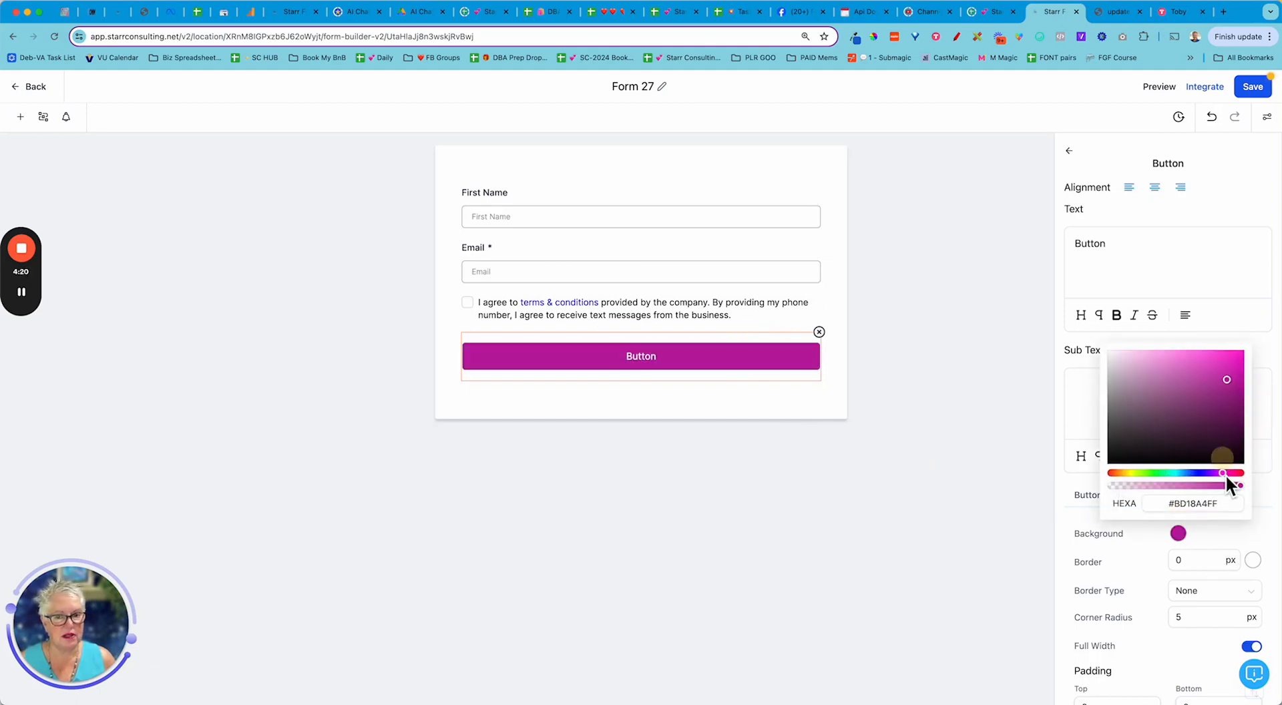
click(937, 483)
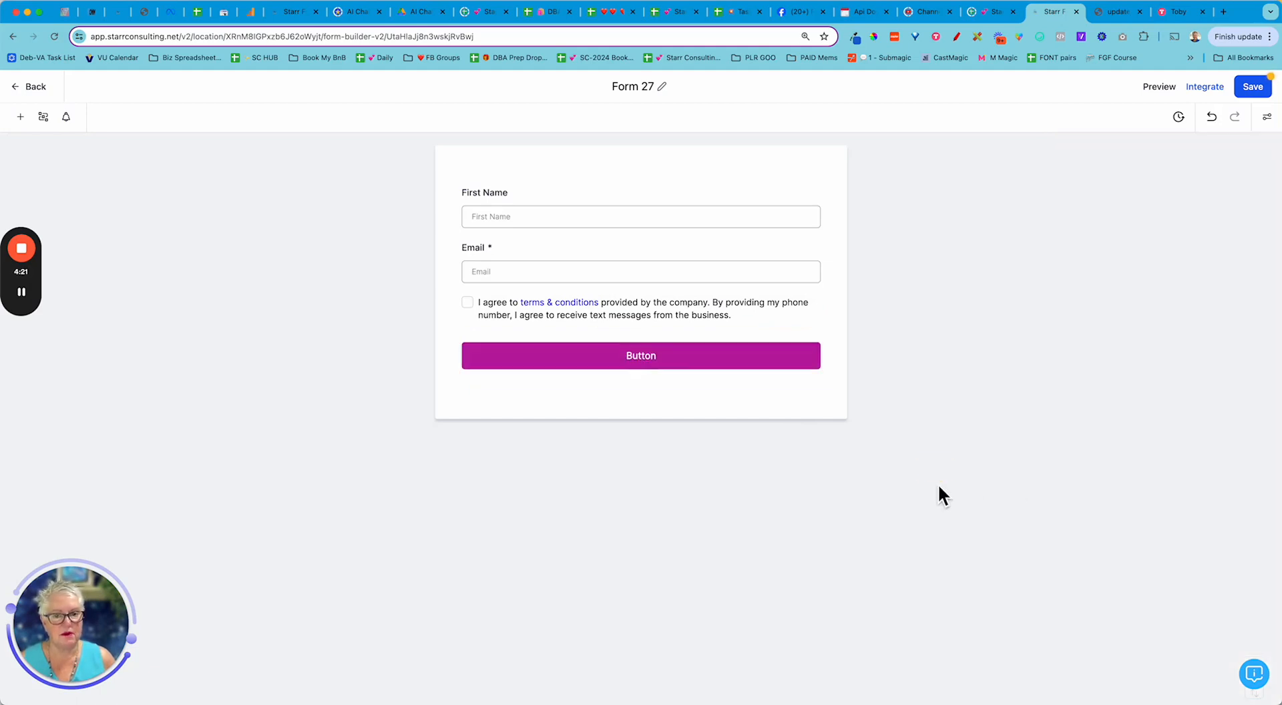
- Replace the submit button text 'Button' with 'Sign up here'
click(654, 366)
double_click(1088, 242)
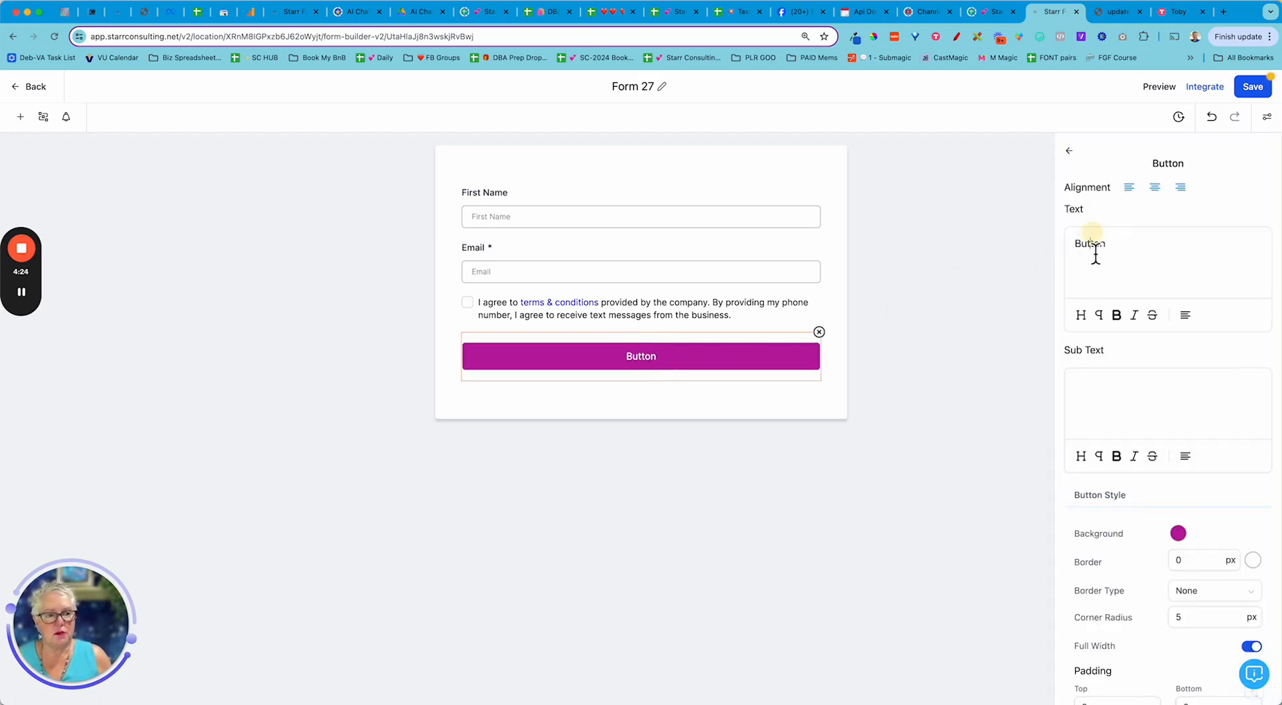
text(Sign up here)
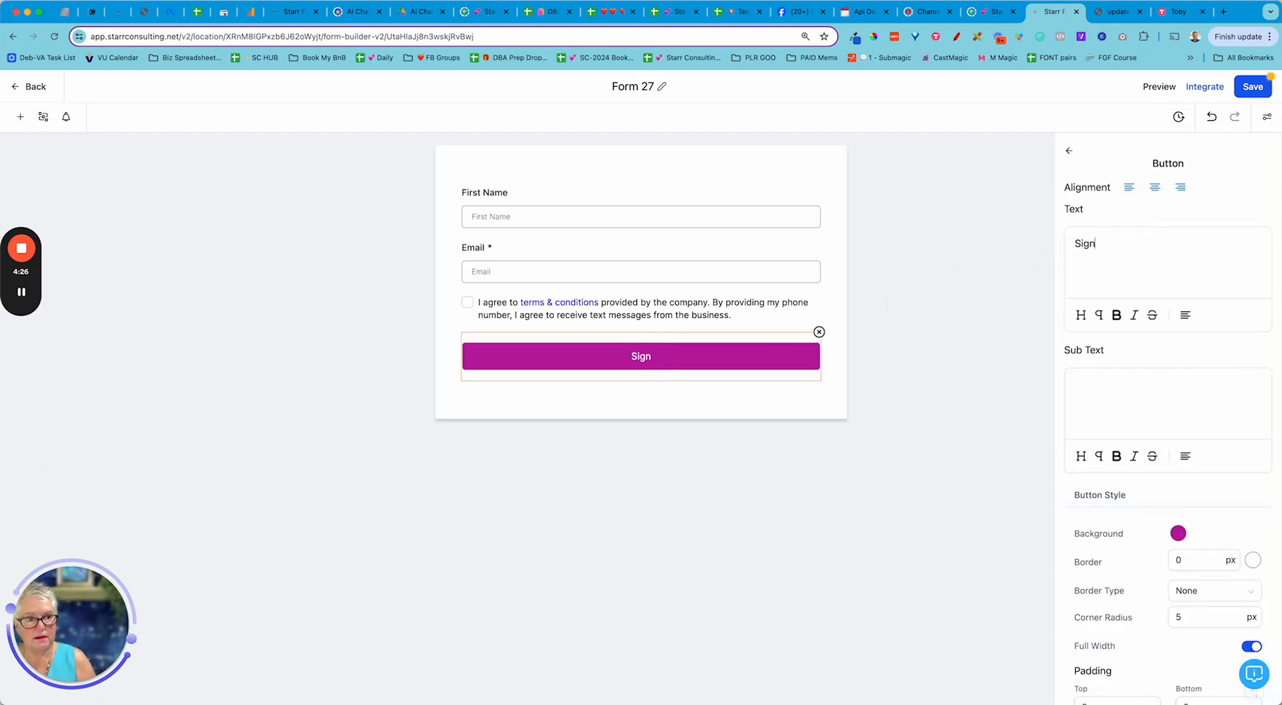
click(922, 410)
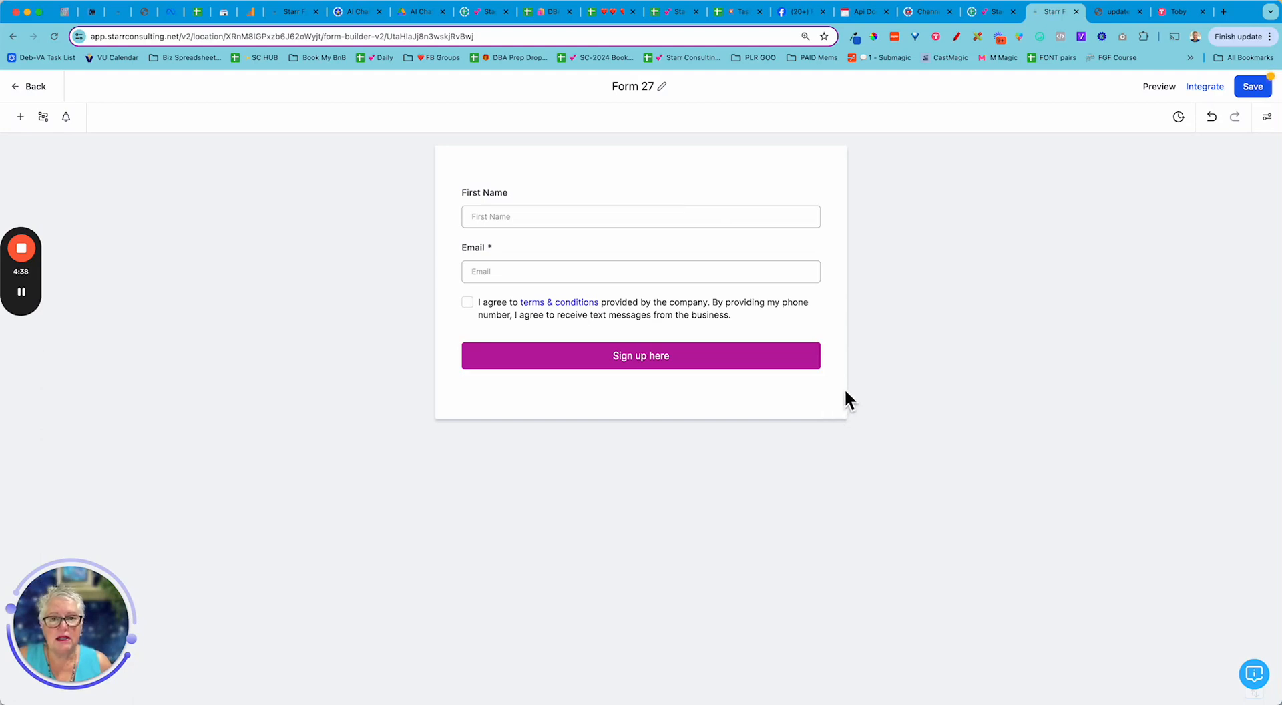
- Rename Form 27 to 'Starr Consulting Template' and save the form
click(647, 87)
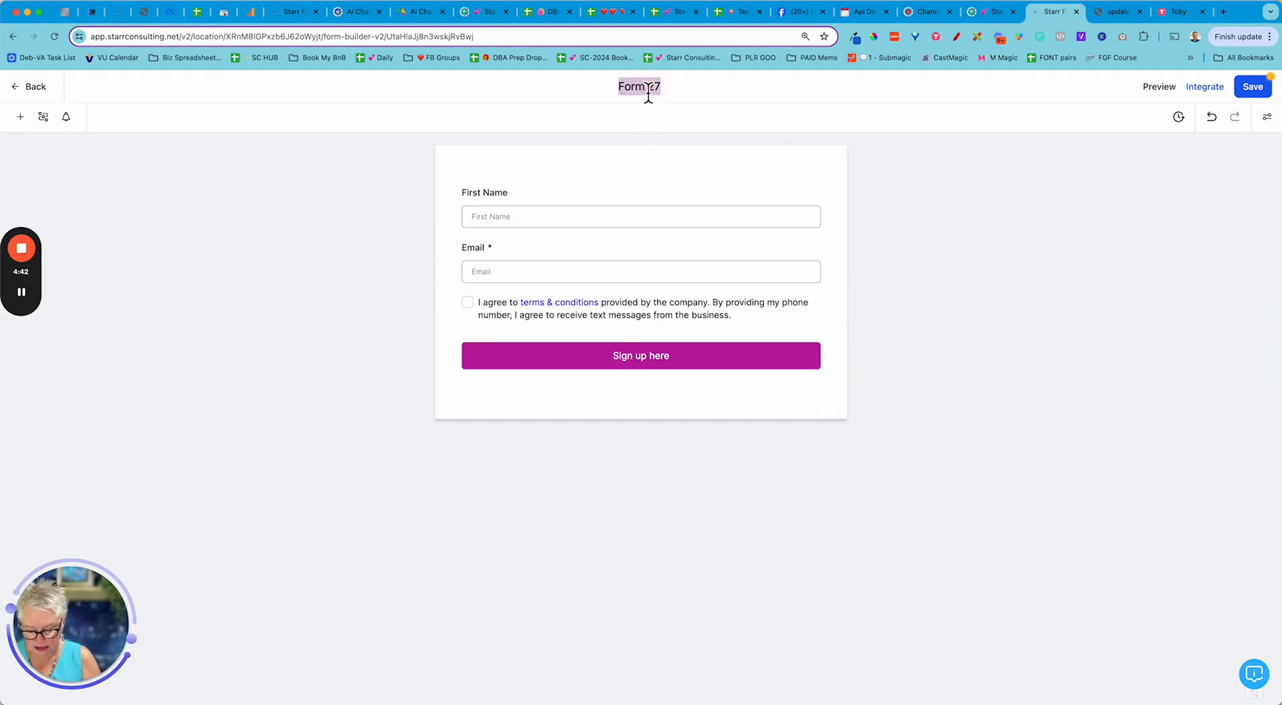
text(Starr Consult)
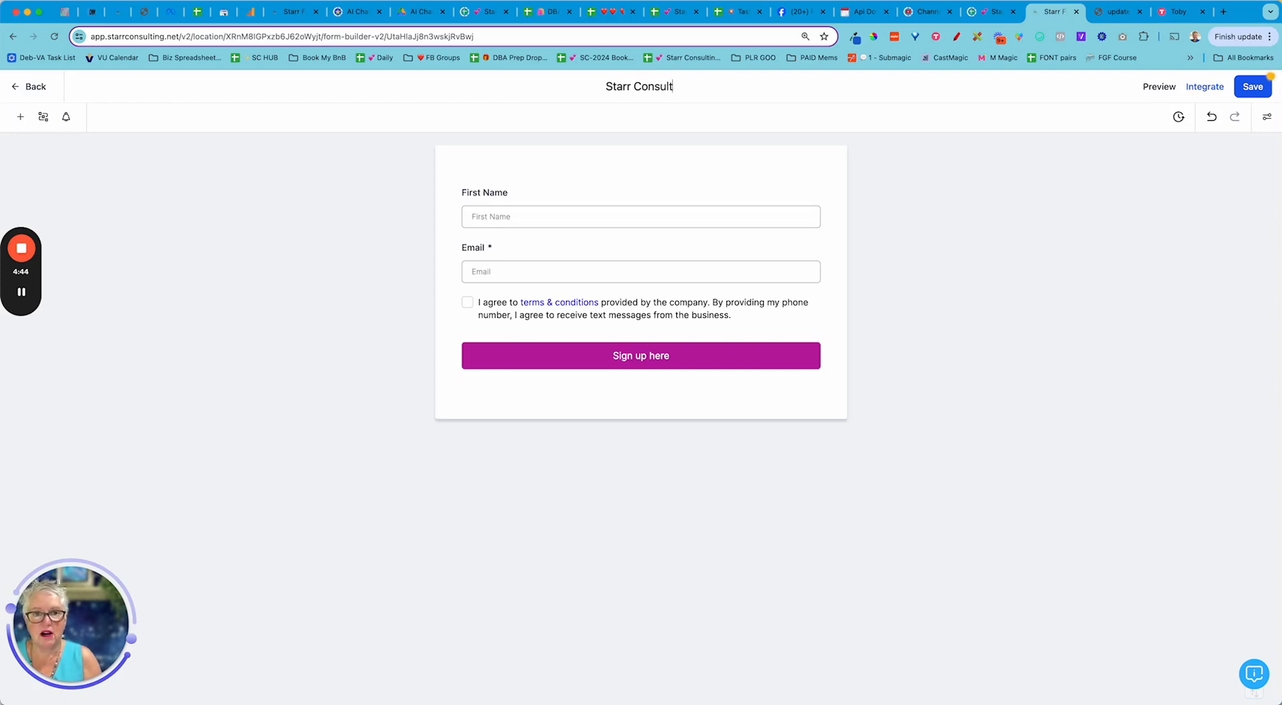
text(ing Template)
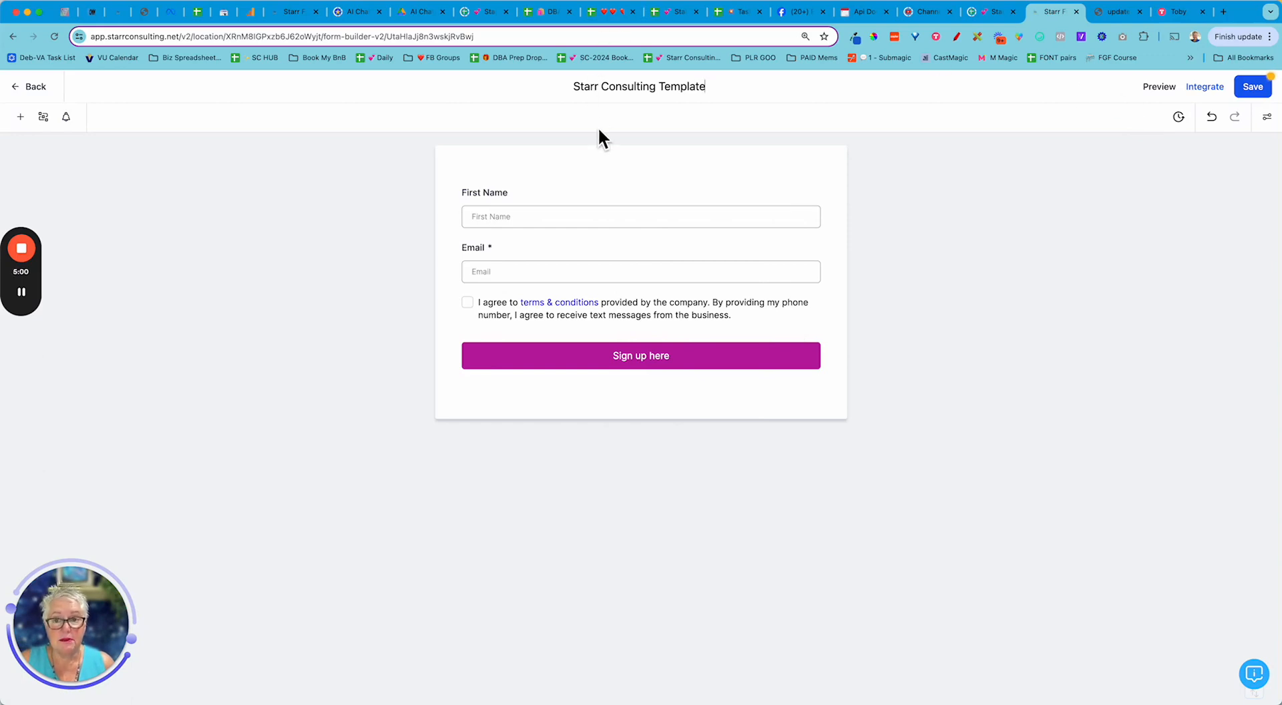
click(660, 100)
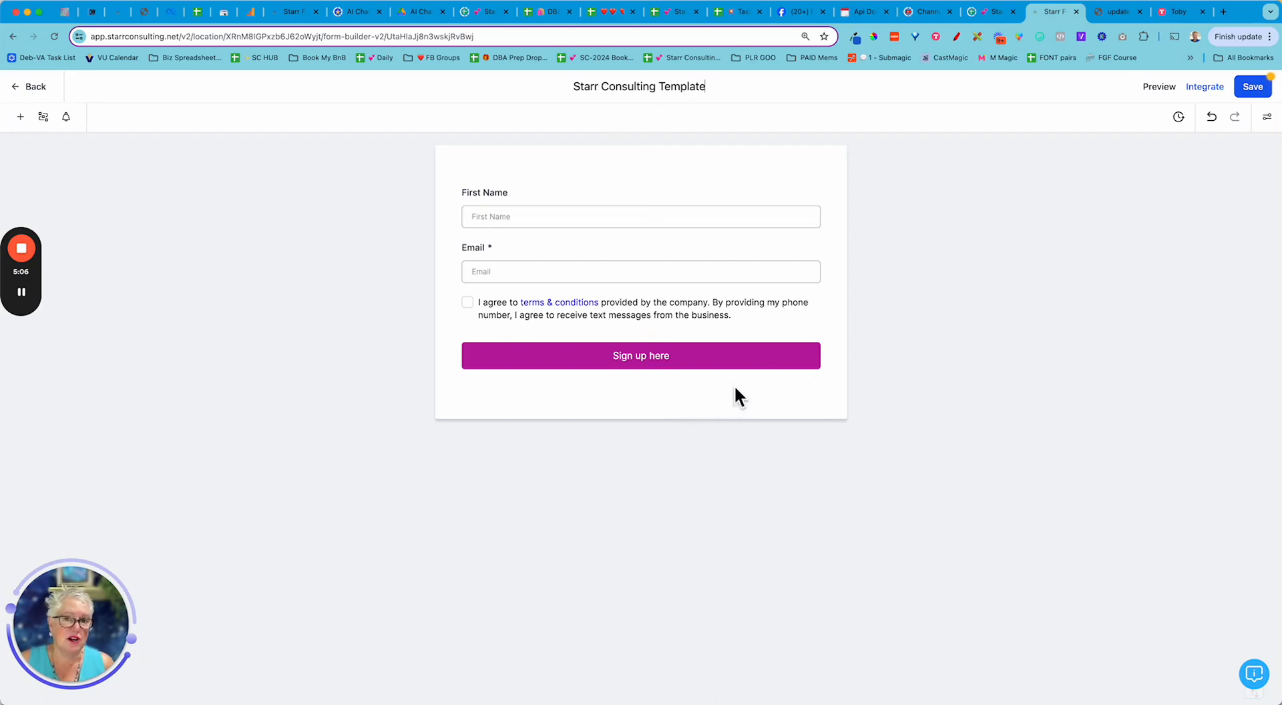
click(1253, 88)
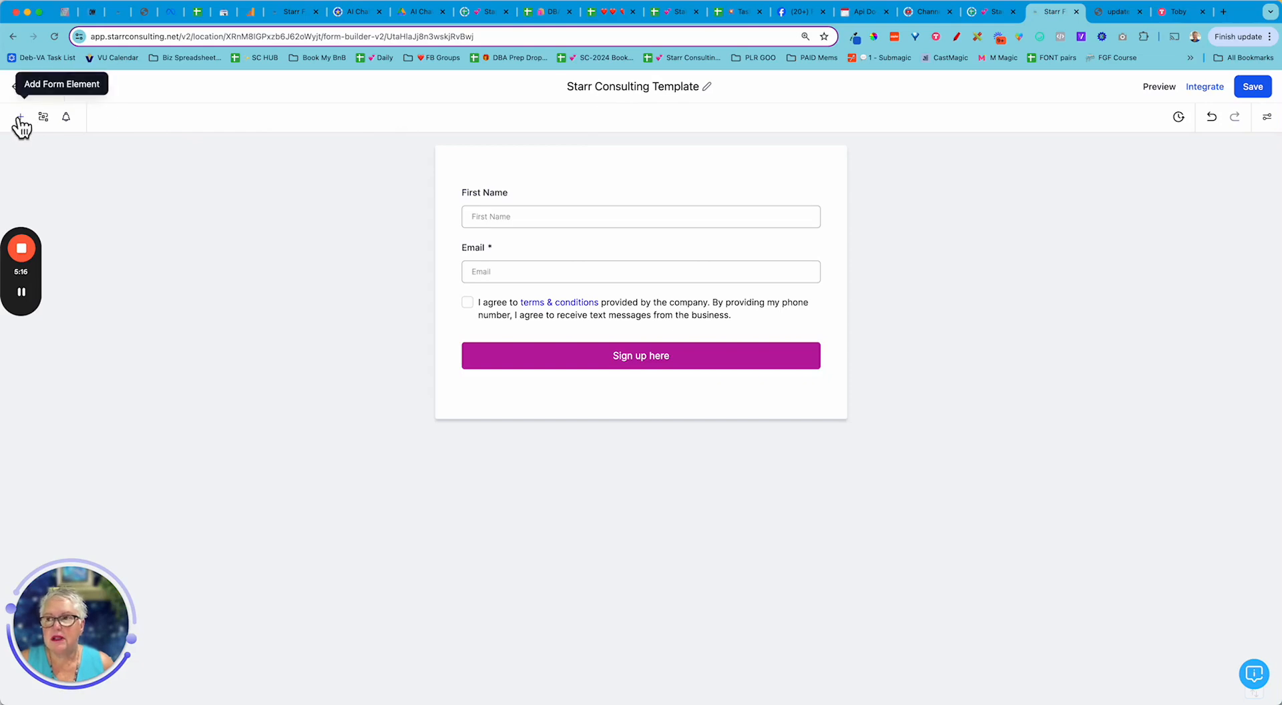
- Zoom the browser page in step by step to 175%
right_click(135, 3)
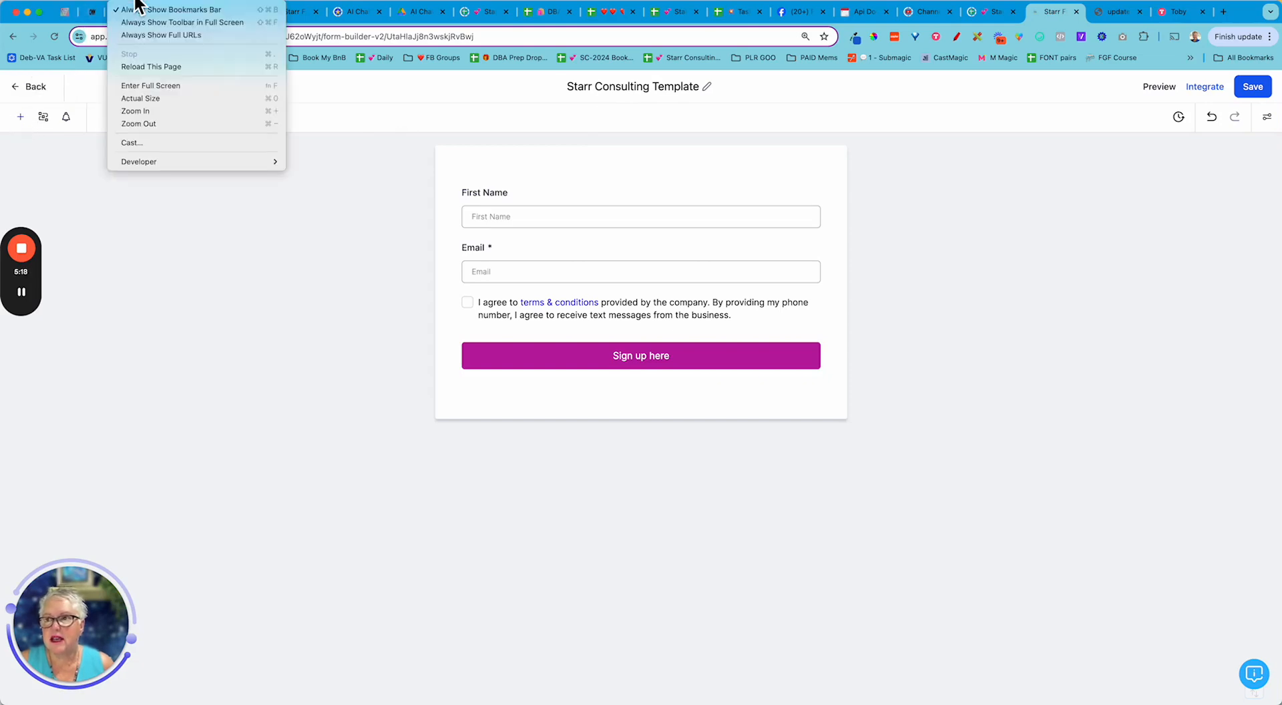
click(179, 114)
key(super+equal)
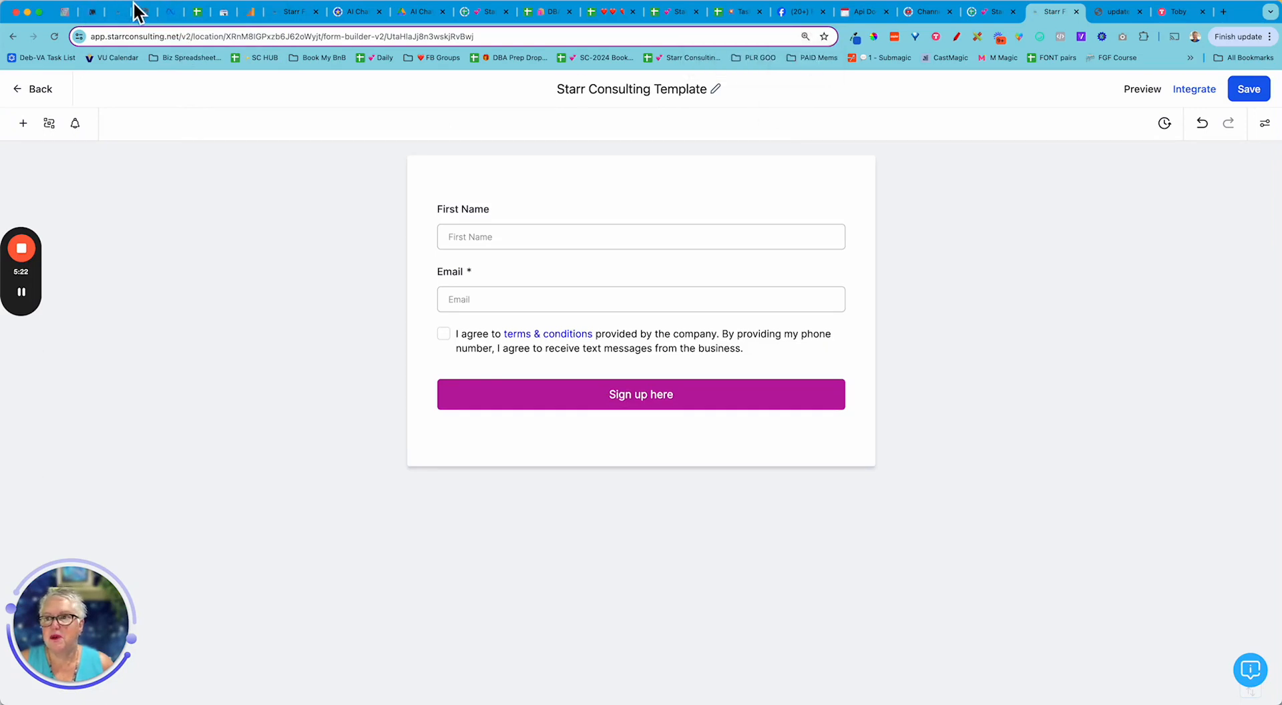
right_click(137, 10)
click(157, 111)
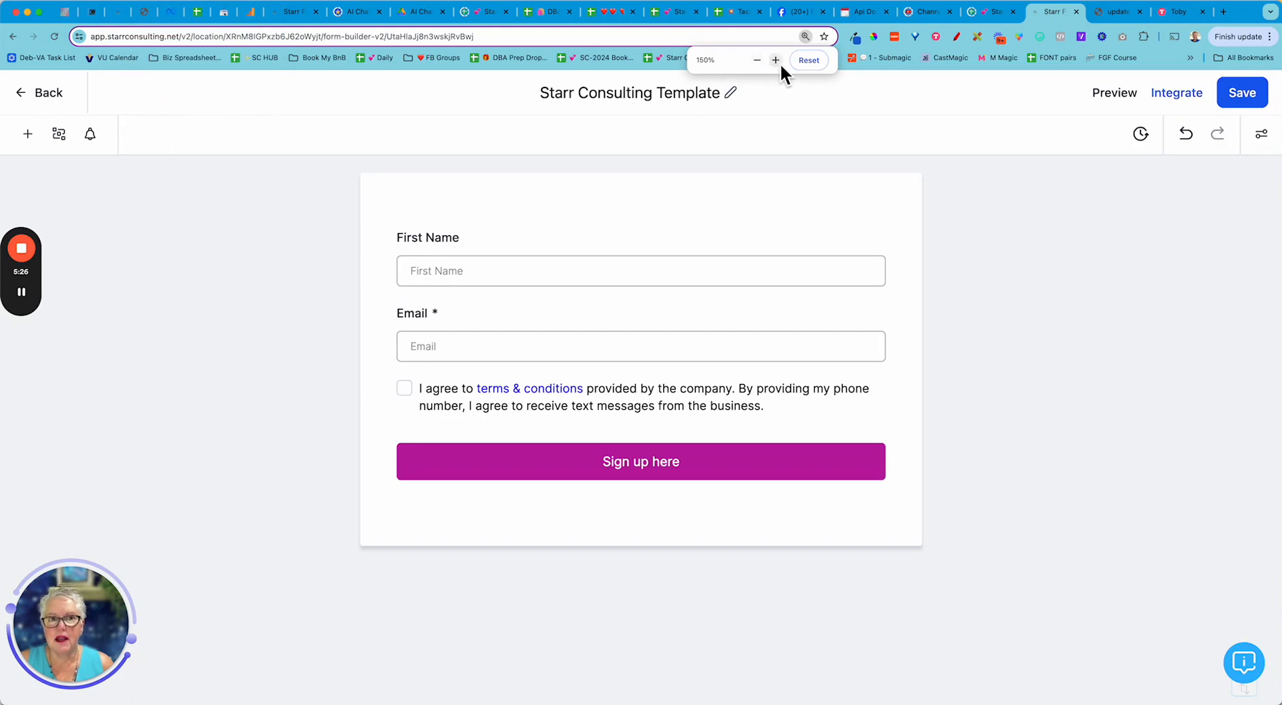
click(776, 61)
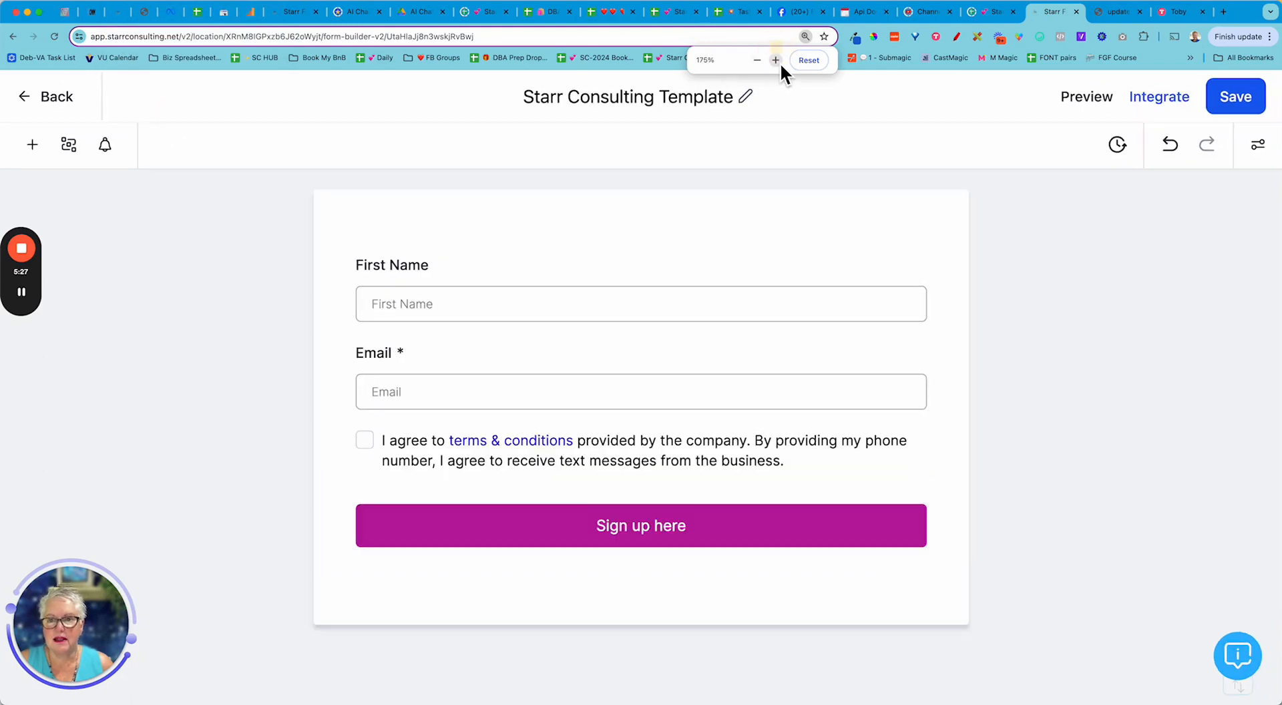
click(33, 147)
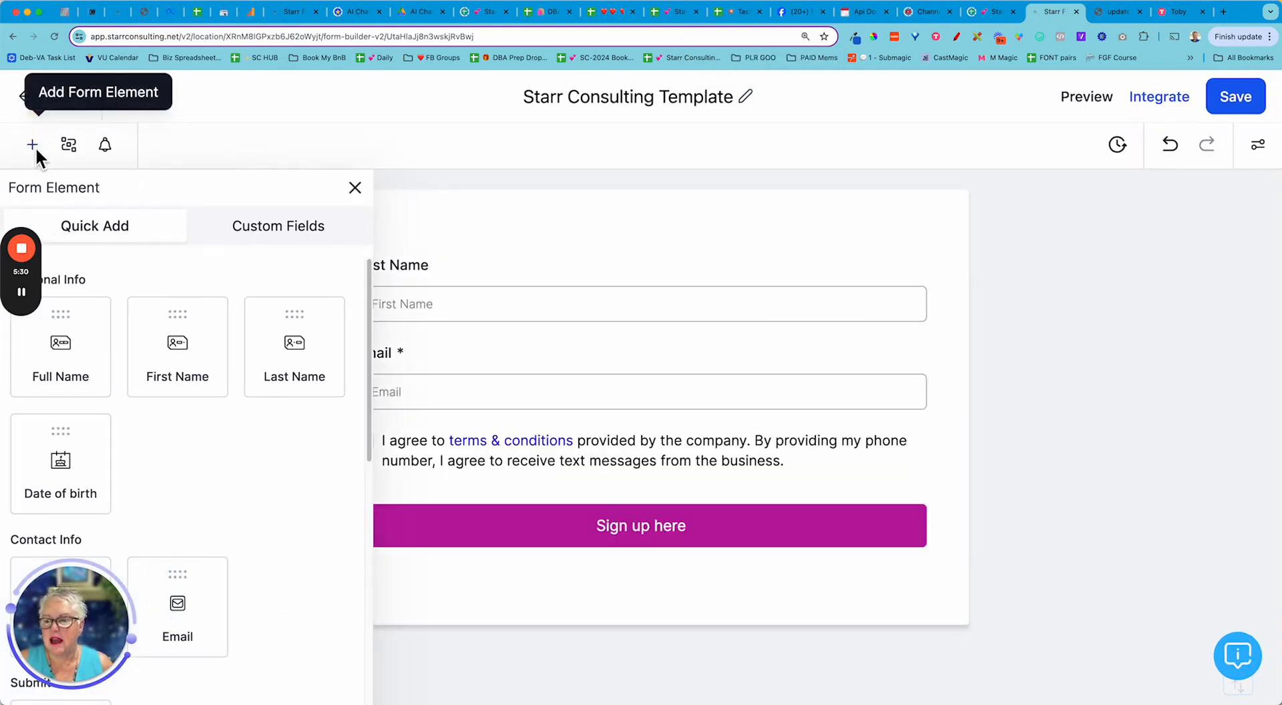
- Drag a Text tile from the Customized section onto the top of the form, above First Name
scroll(198, 447, down, 5)
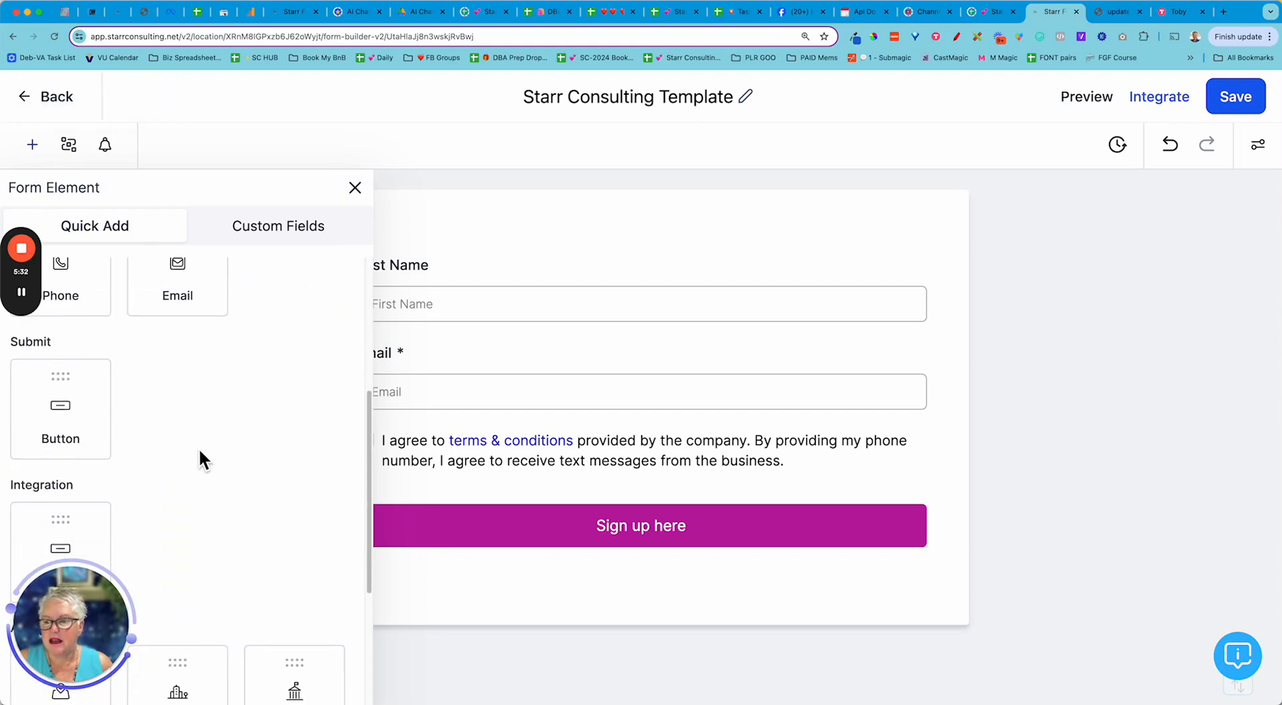
scroll(198, 447, down, 3)
scroll(199, 447, down, 5)
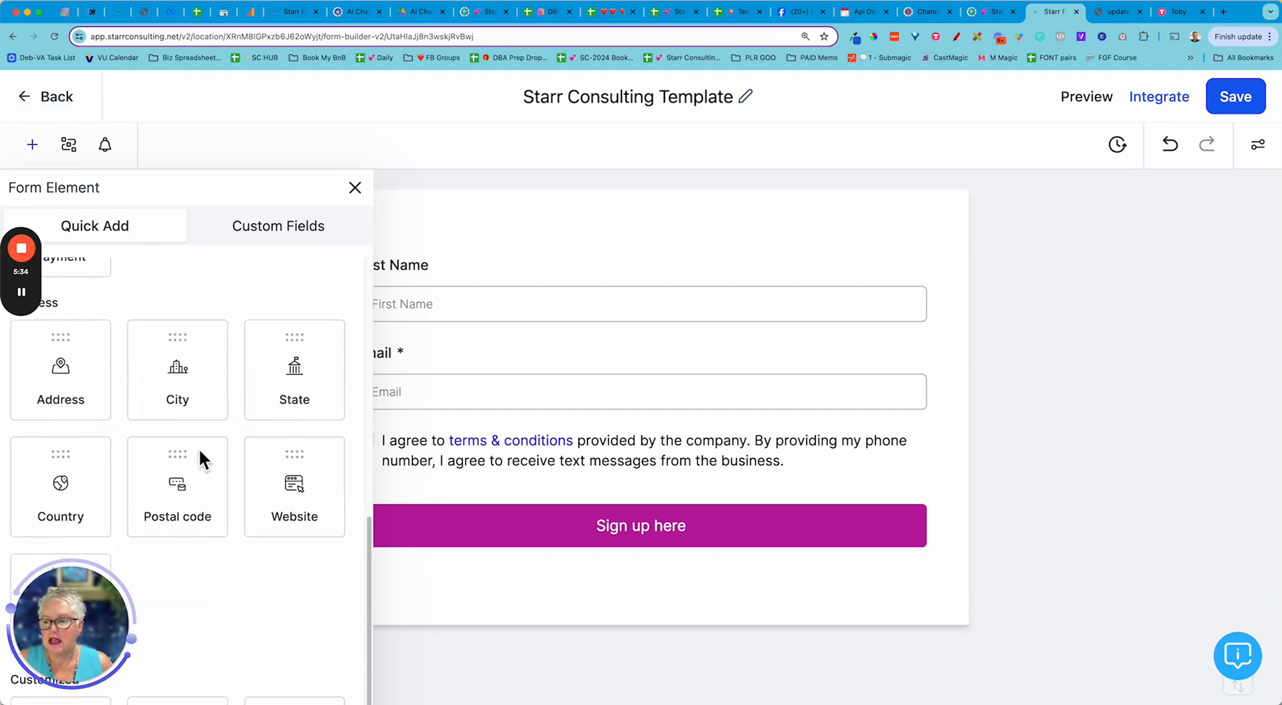
scroll(198, 448, up, 8)
scroll(198, 447, up, 4)
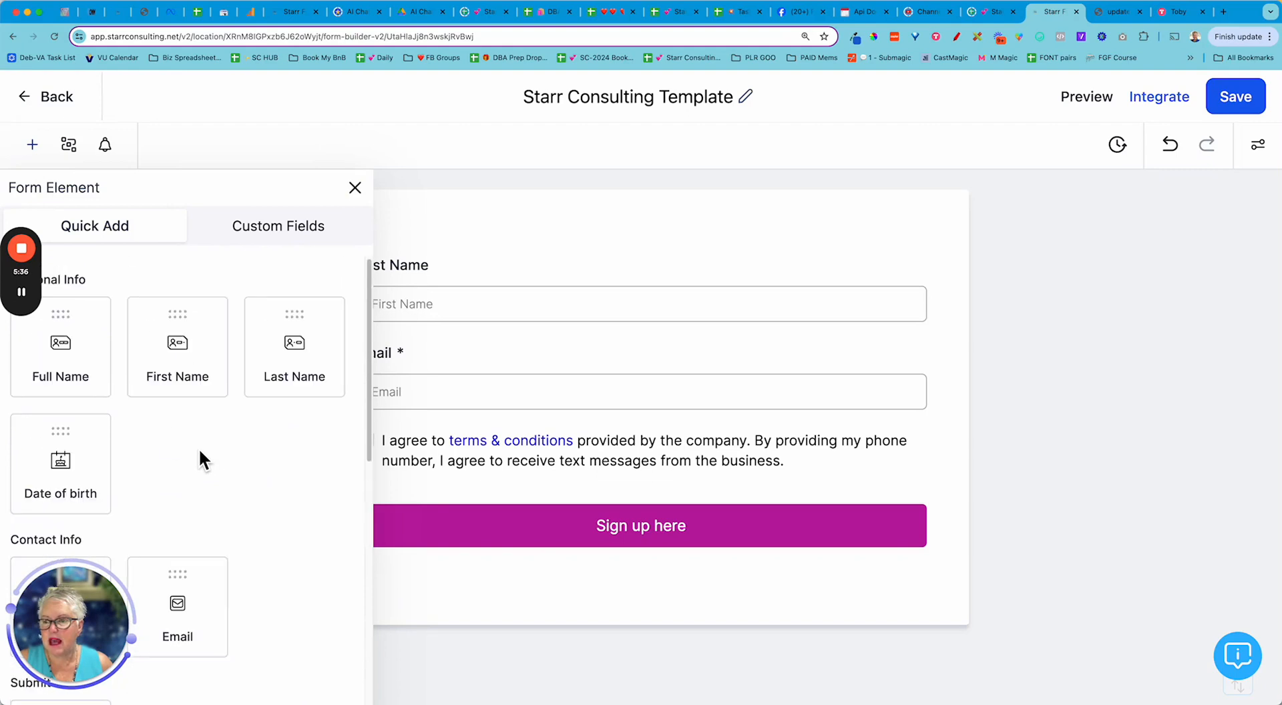
drag(103, 662, 1242, 660)
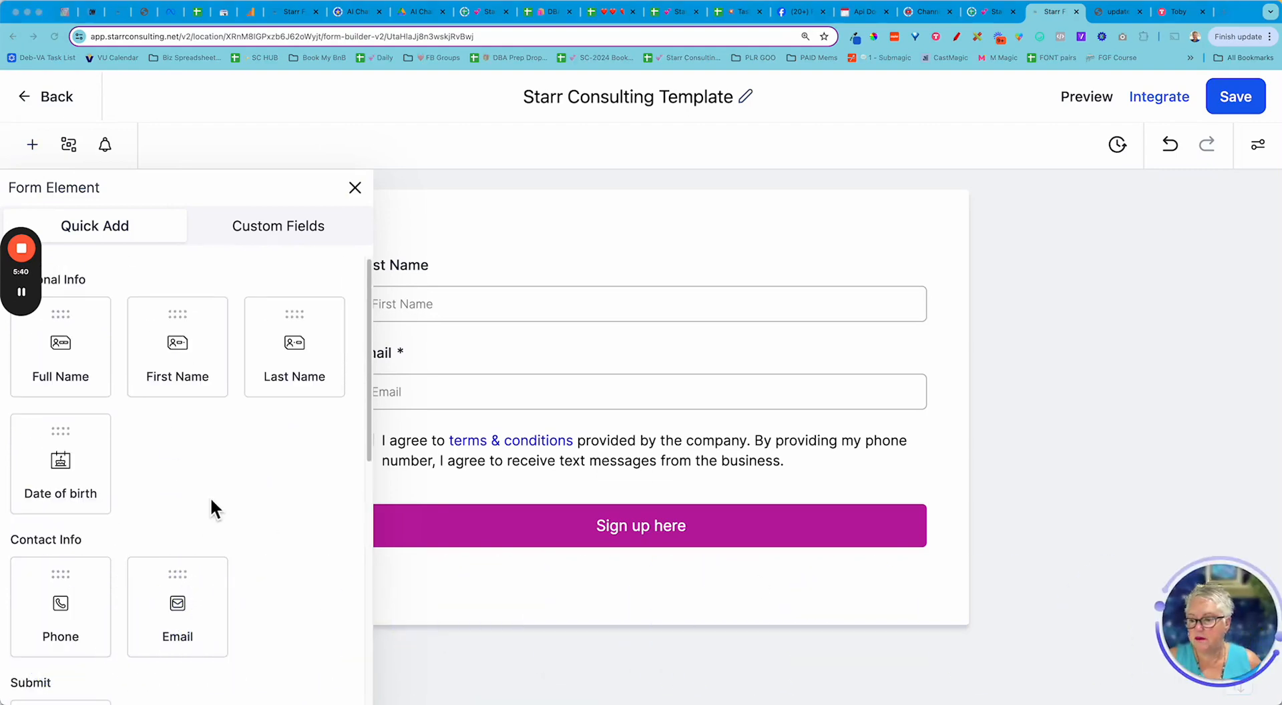
scroll(210, 503, down, 2)
scroll(209, 503, up, 2)
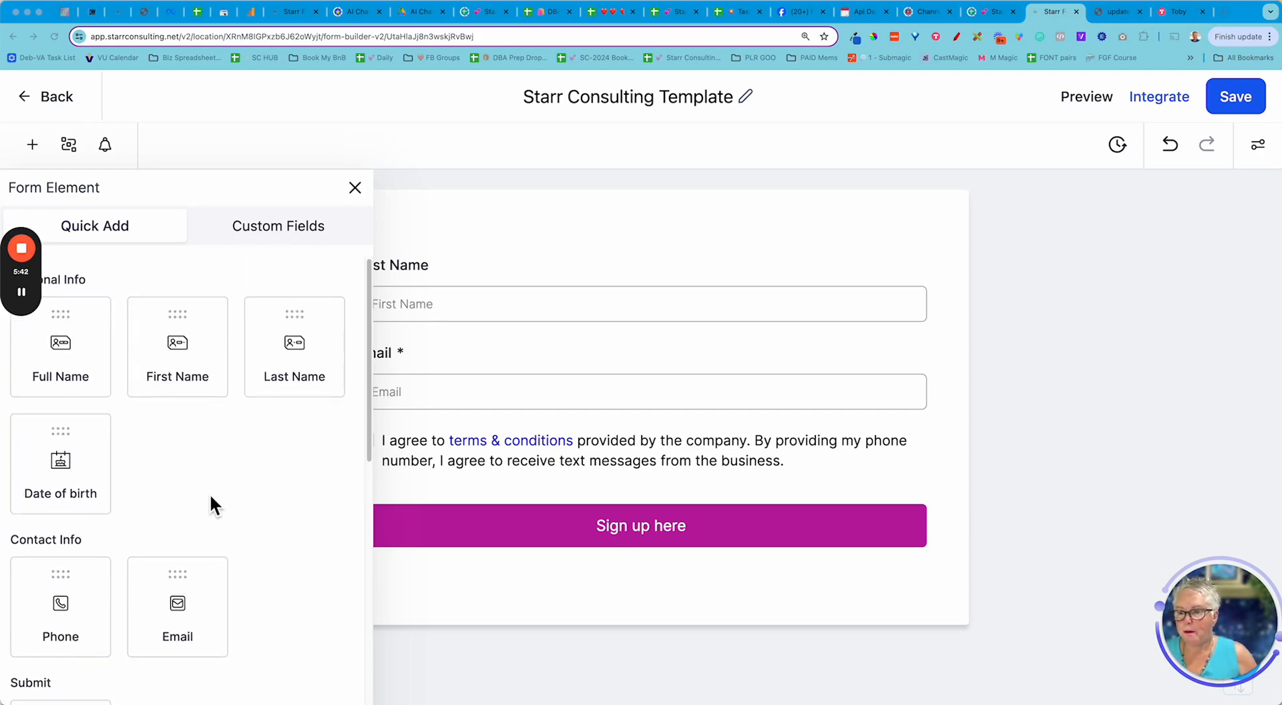
scroll(216, 482, down, 10)
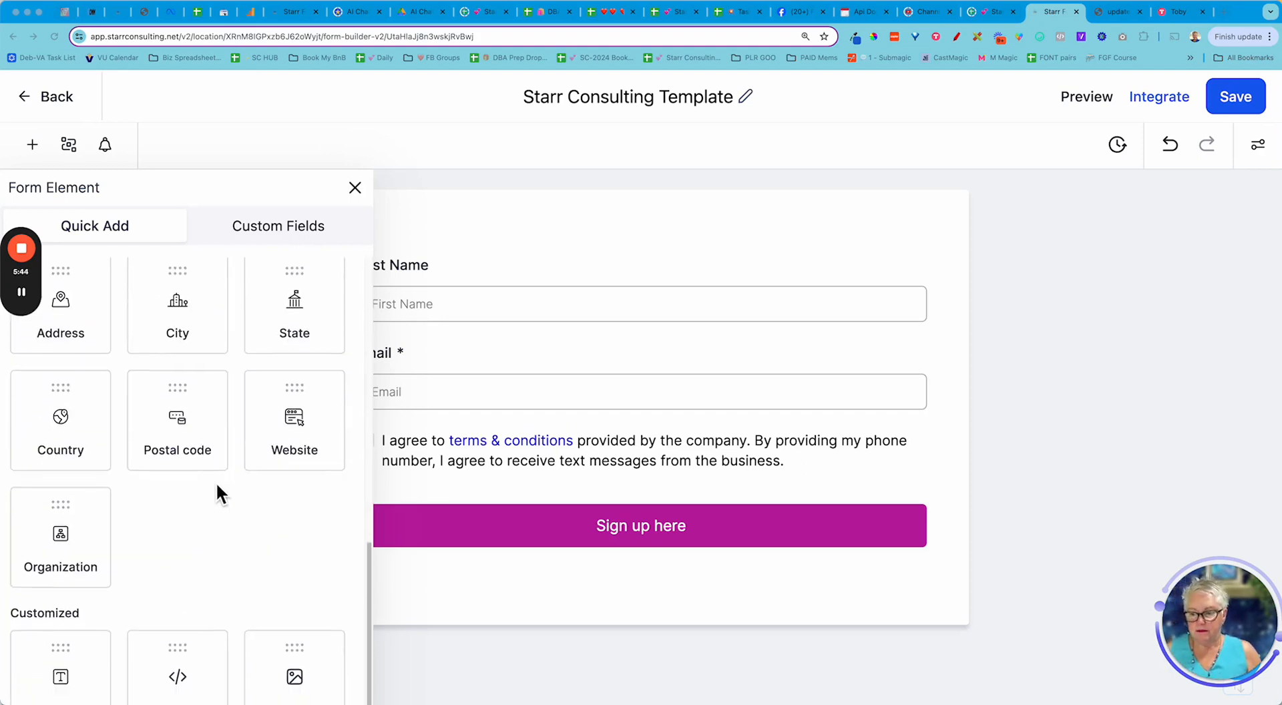
scroll(215, 482, down, 3)
drag(75, 570, 478, 249)
drag(63, 564, 475, 260)
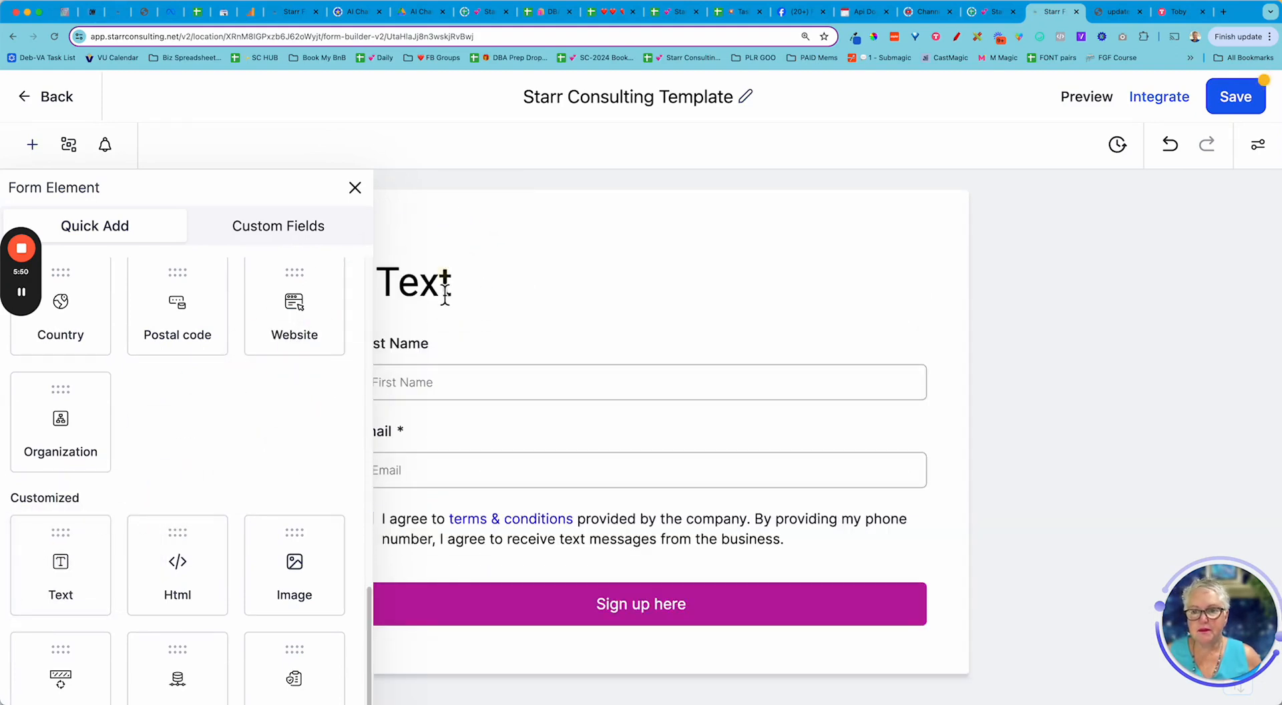
- Replace the new heading's placeholder 'Text' with 'Sign up for the Workshop'
click(444, 295)
click(355, 189)
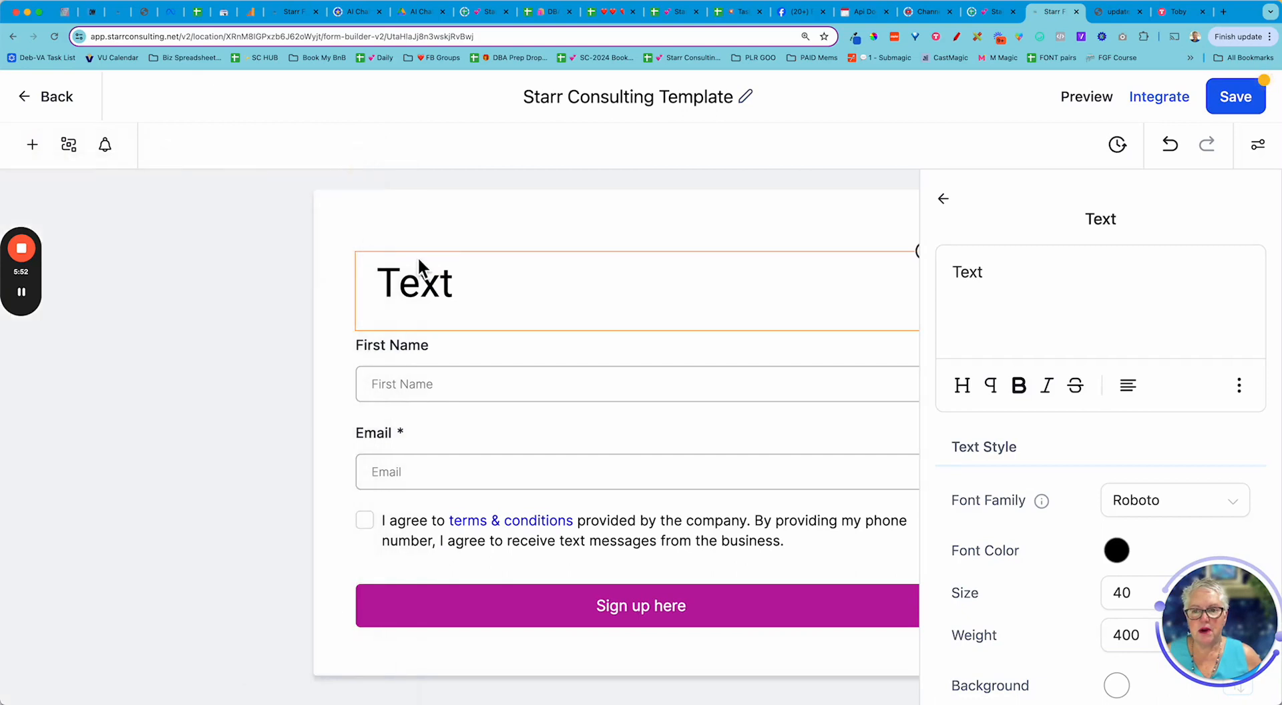
double_click(979, 275)
text(Sign up)
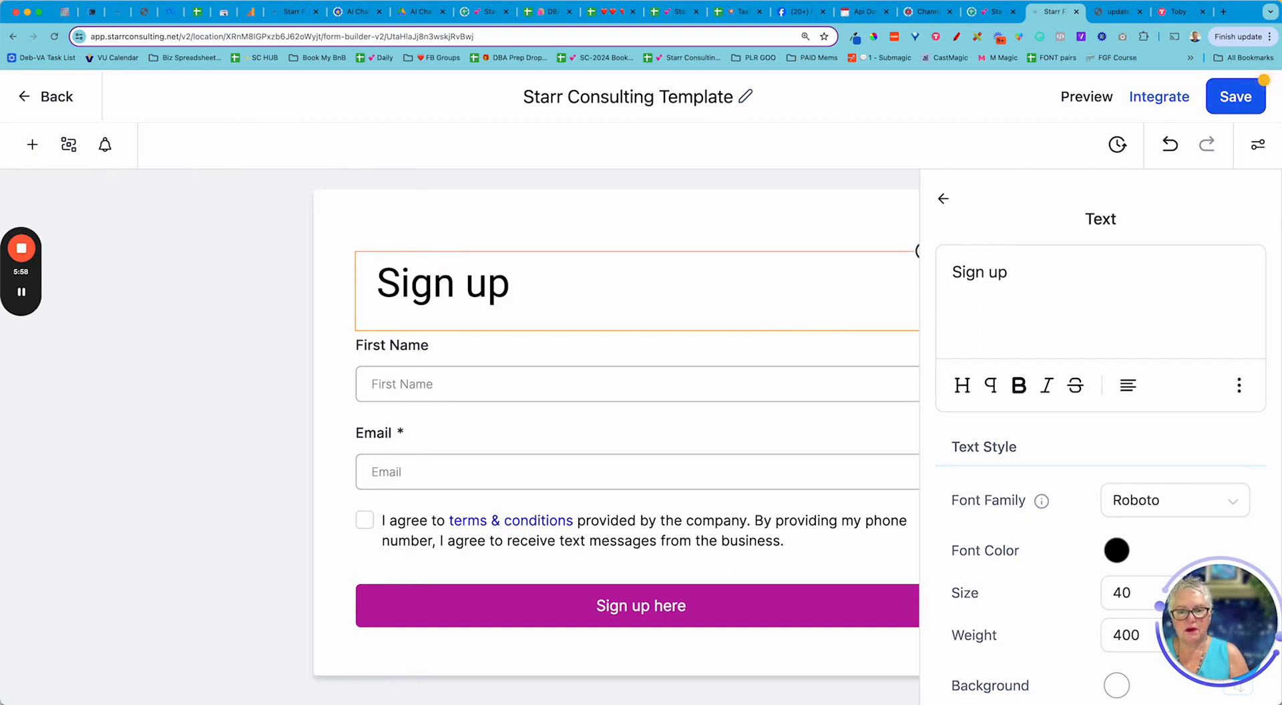
text( for the Workshop)
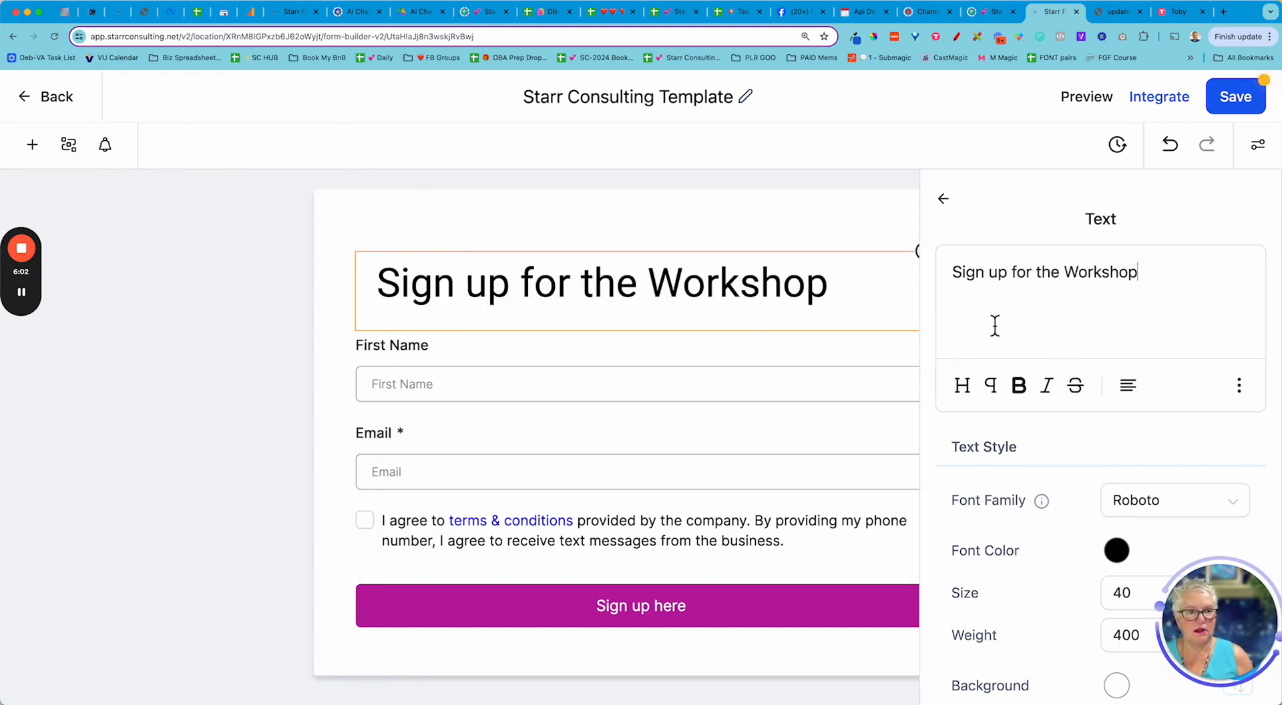
scroll(1066, 359, down, 3)
- Make the heading's font colour magenta (#F10CD6)
click(1116, 381)
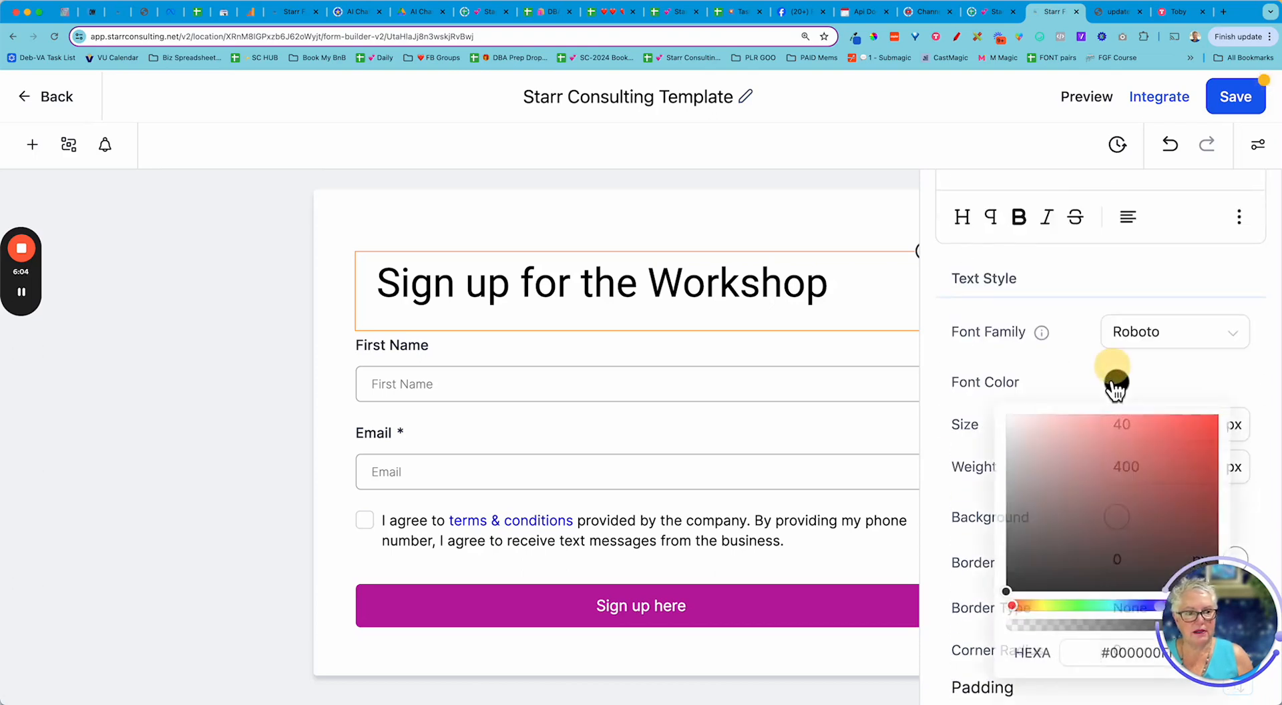
scroll(1114, 388, down, 3)
click(1195, 405)
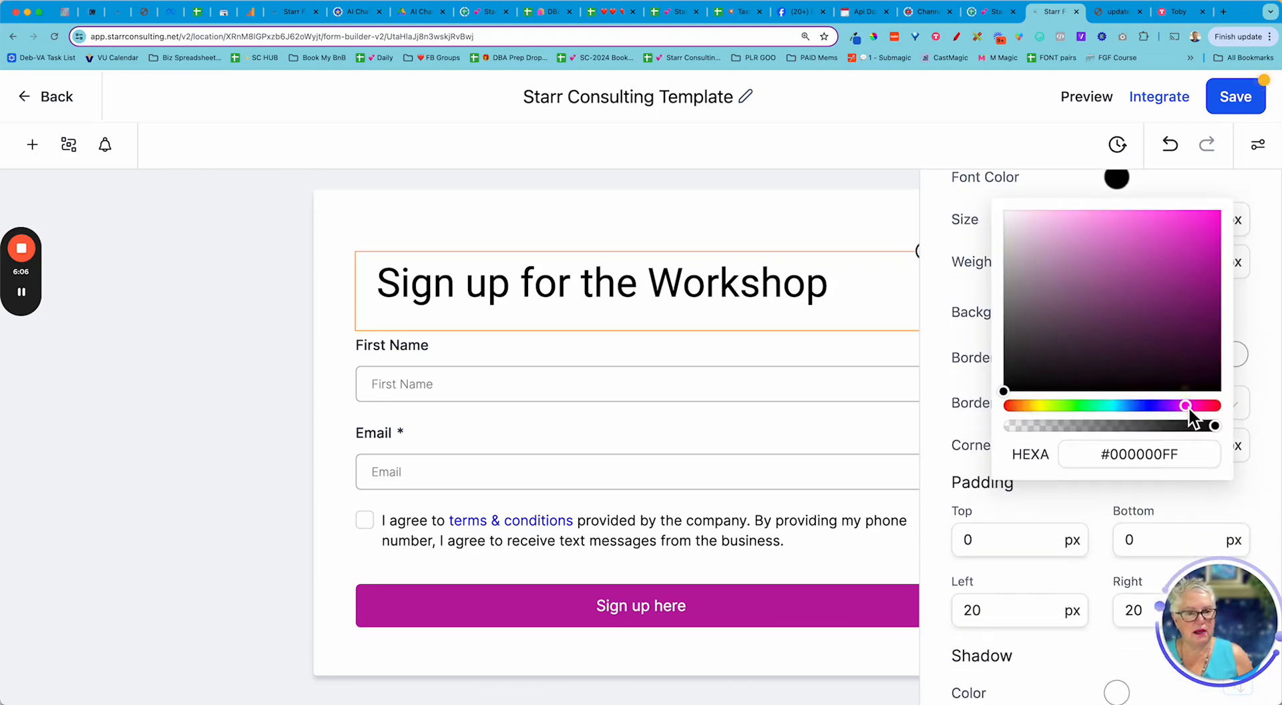
click(1185, 405)
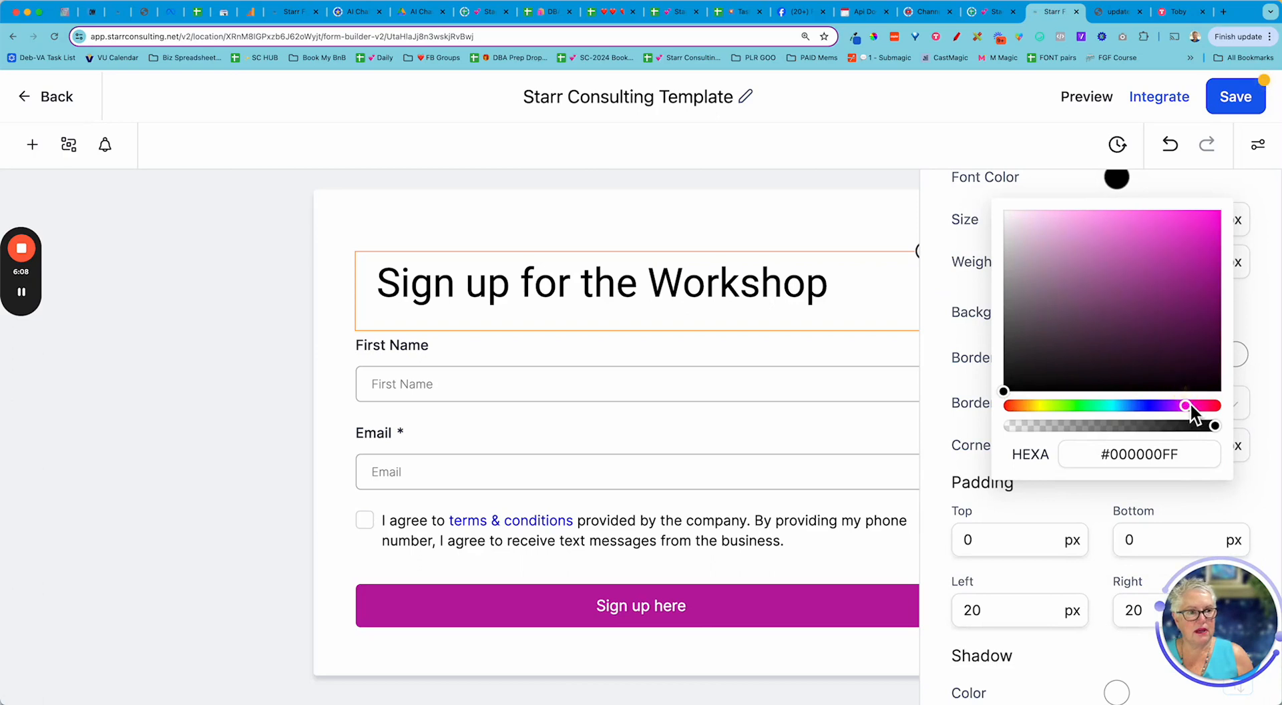
click(1209, 219)
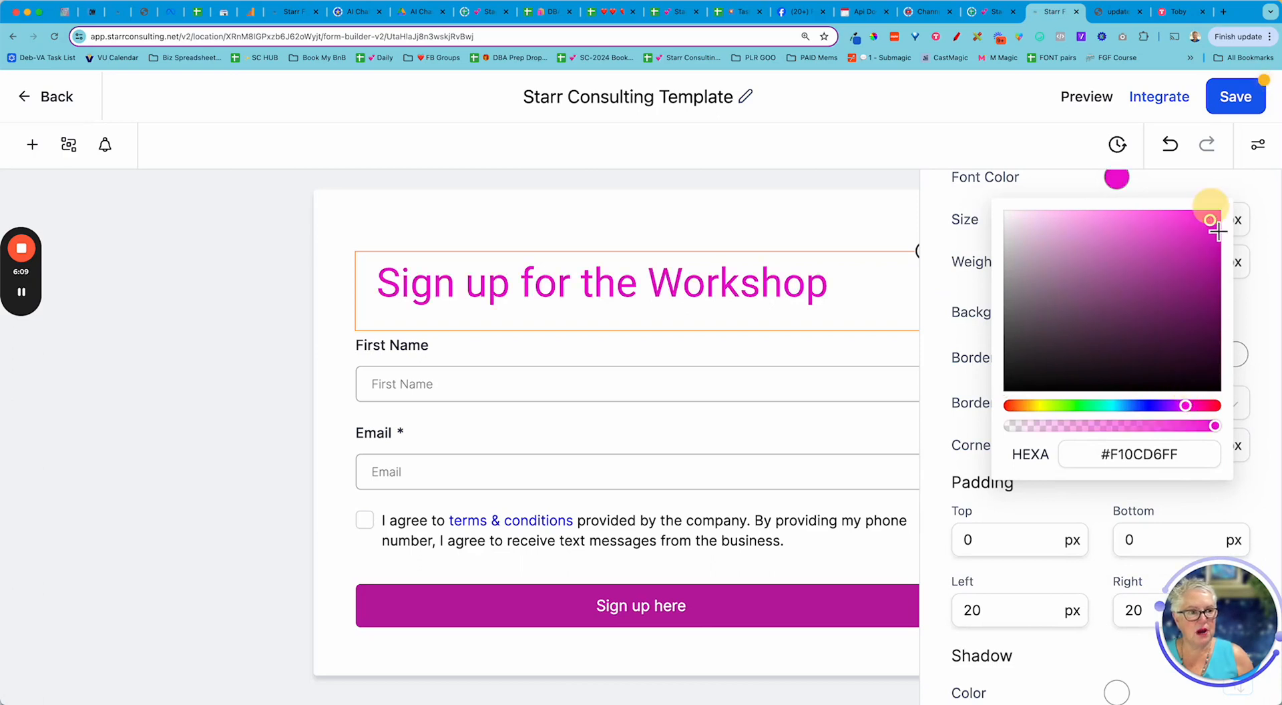
click(254, 334)
- Centre-align the 'Sign up for the Workshop' heading on the form
click(492, 288)
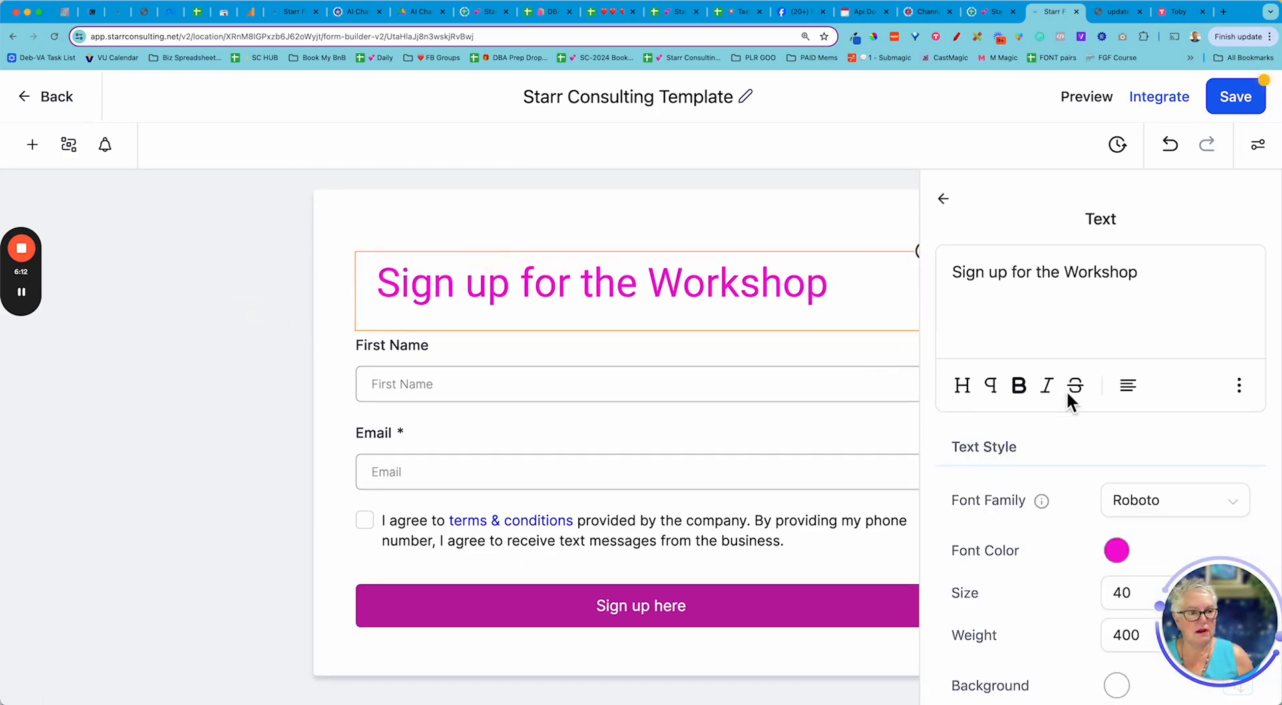
click(1132, 391)
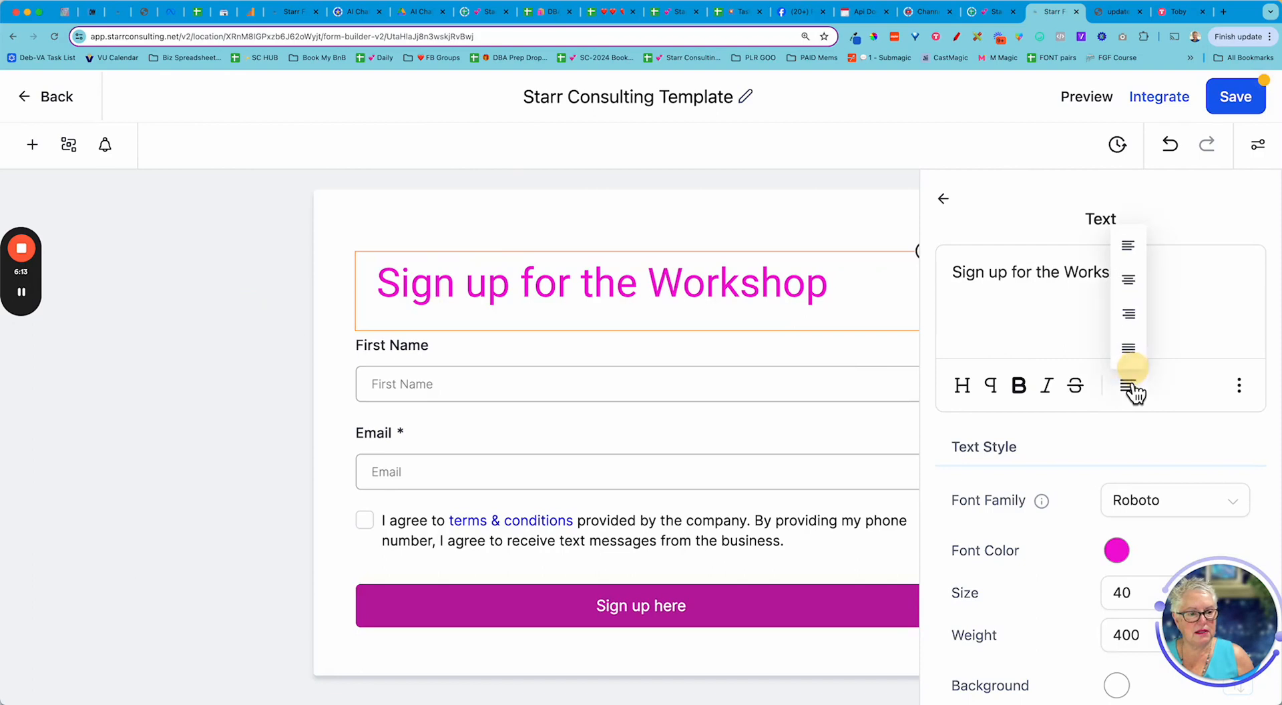
click(1133, 286)
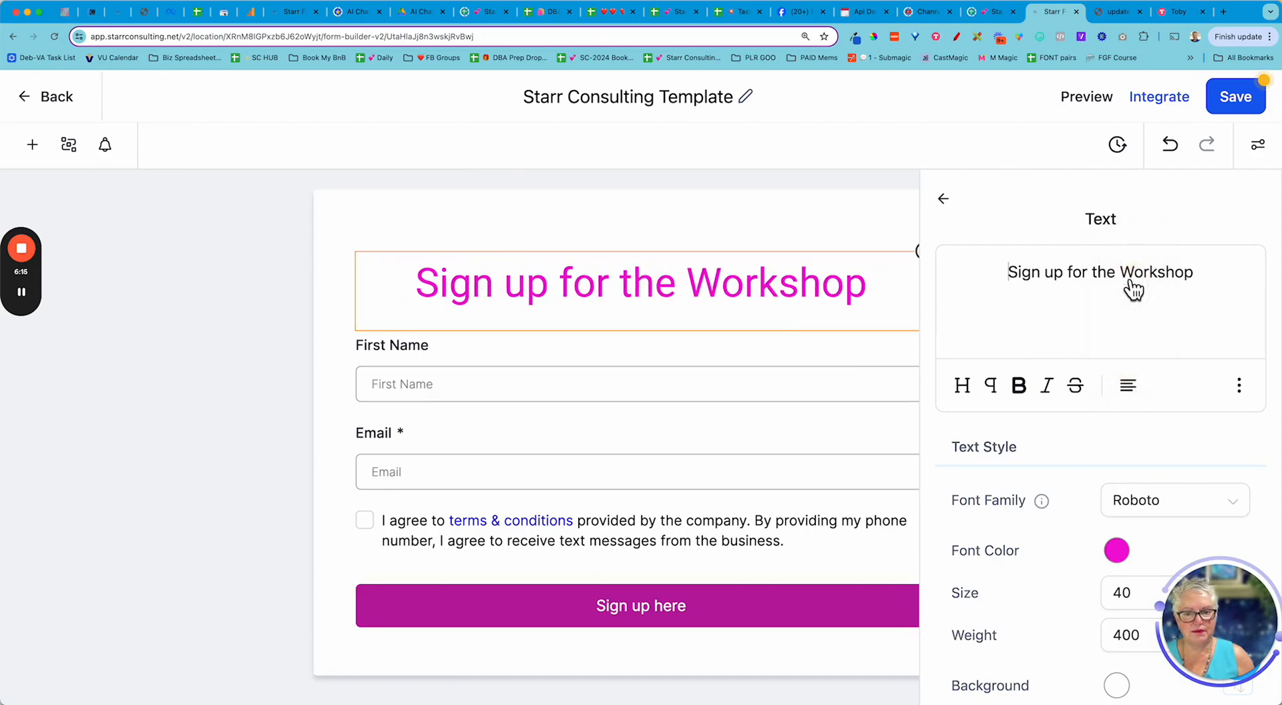
click(325, 354)
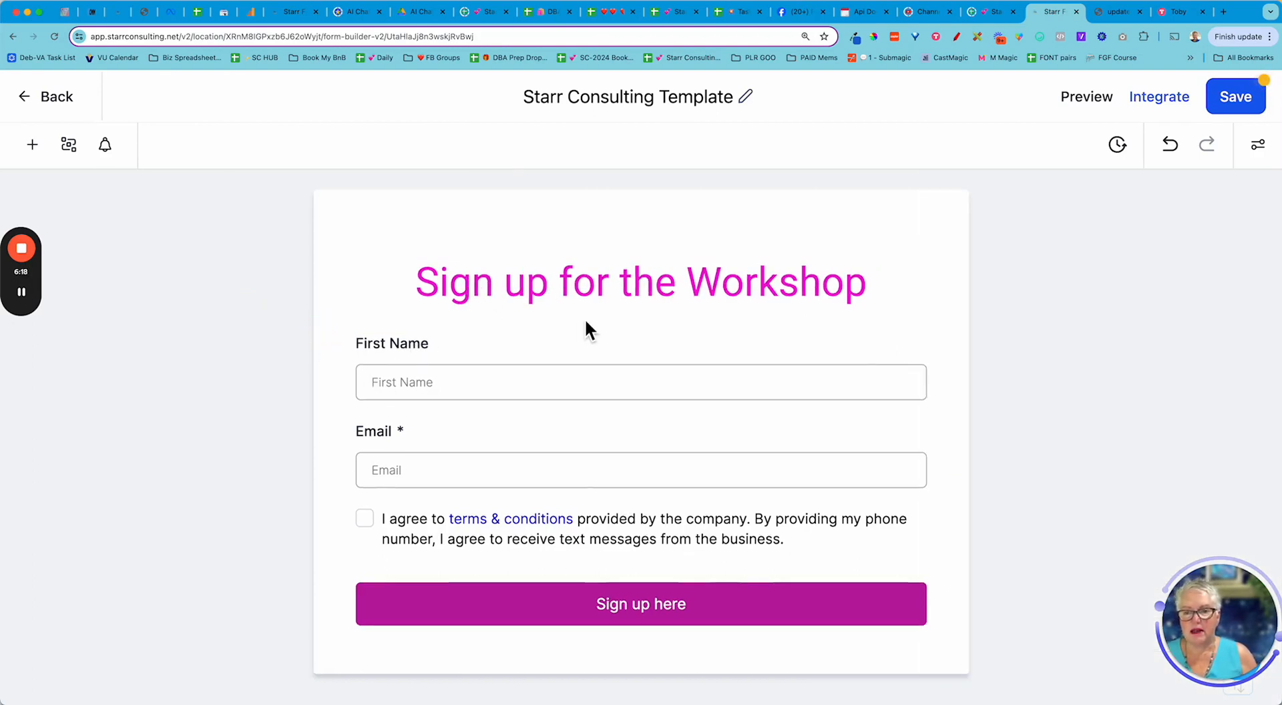
- Place another Text block below the heading
click(32, 145)
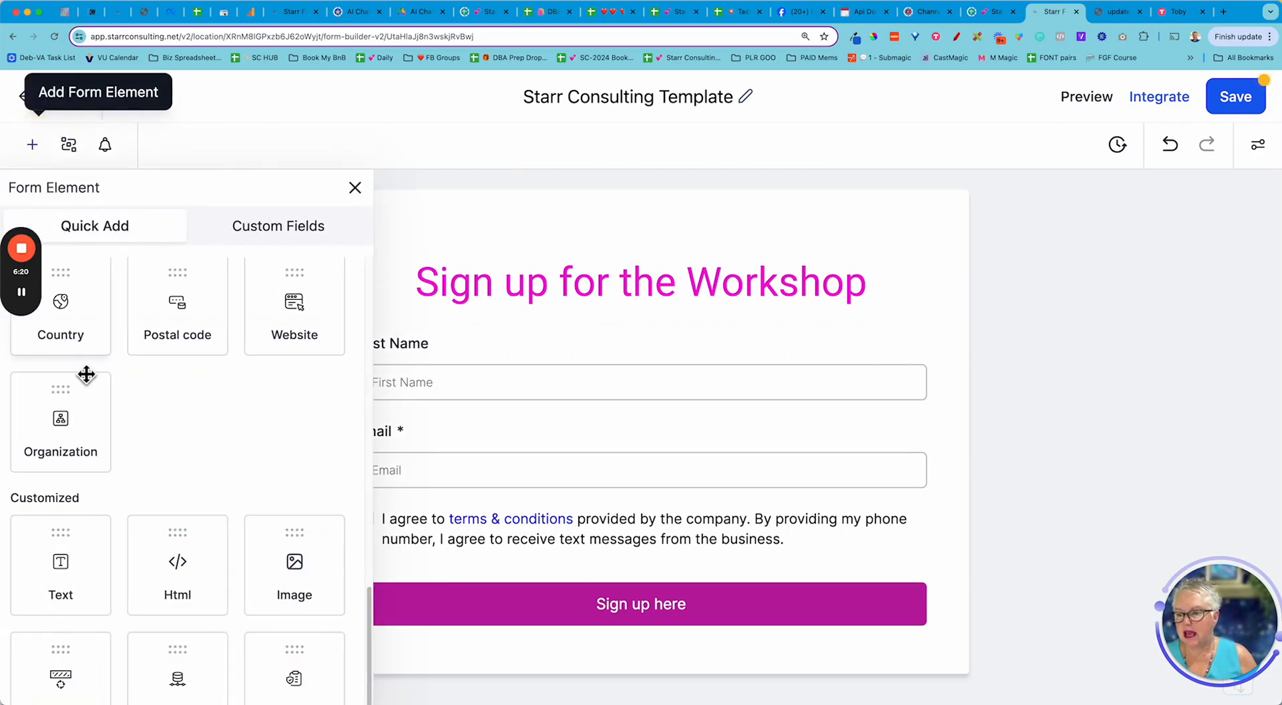
drag(72, 583, 663, 332)
click(561, 362)
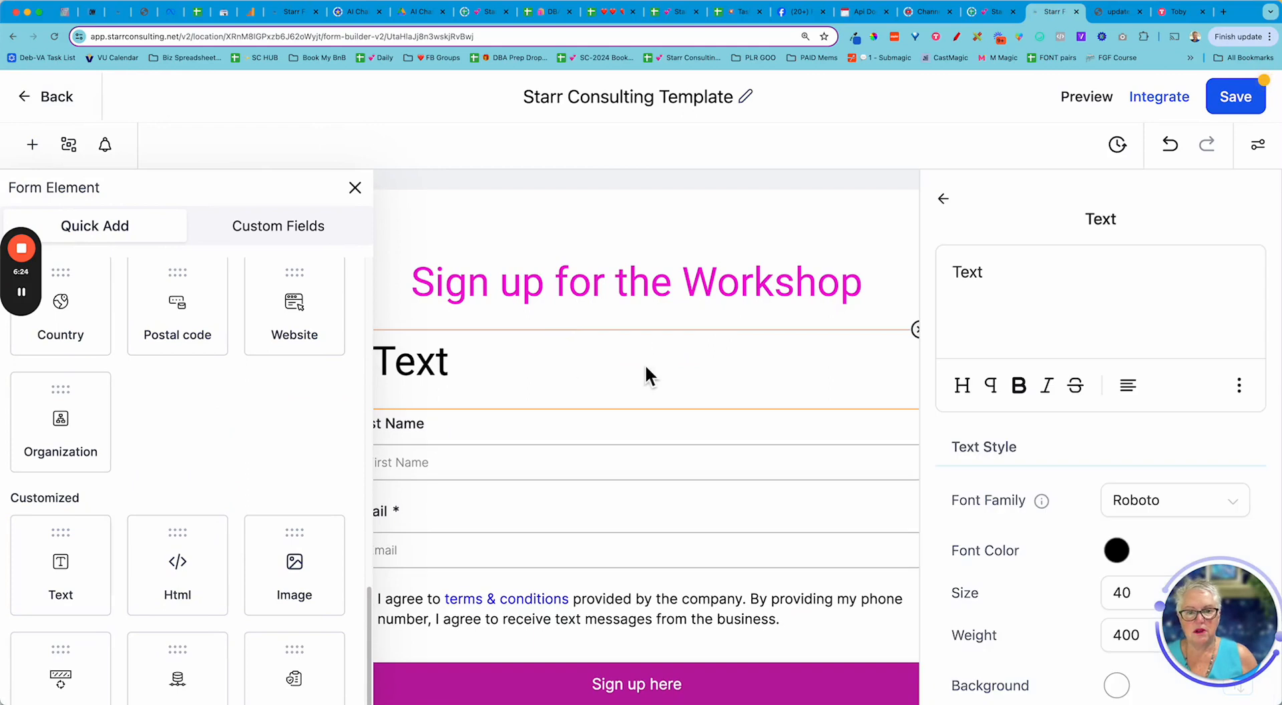
click(354, 187)
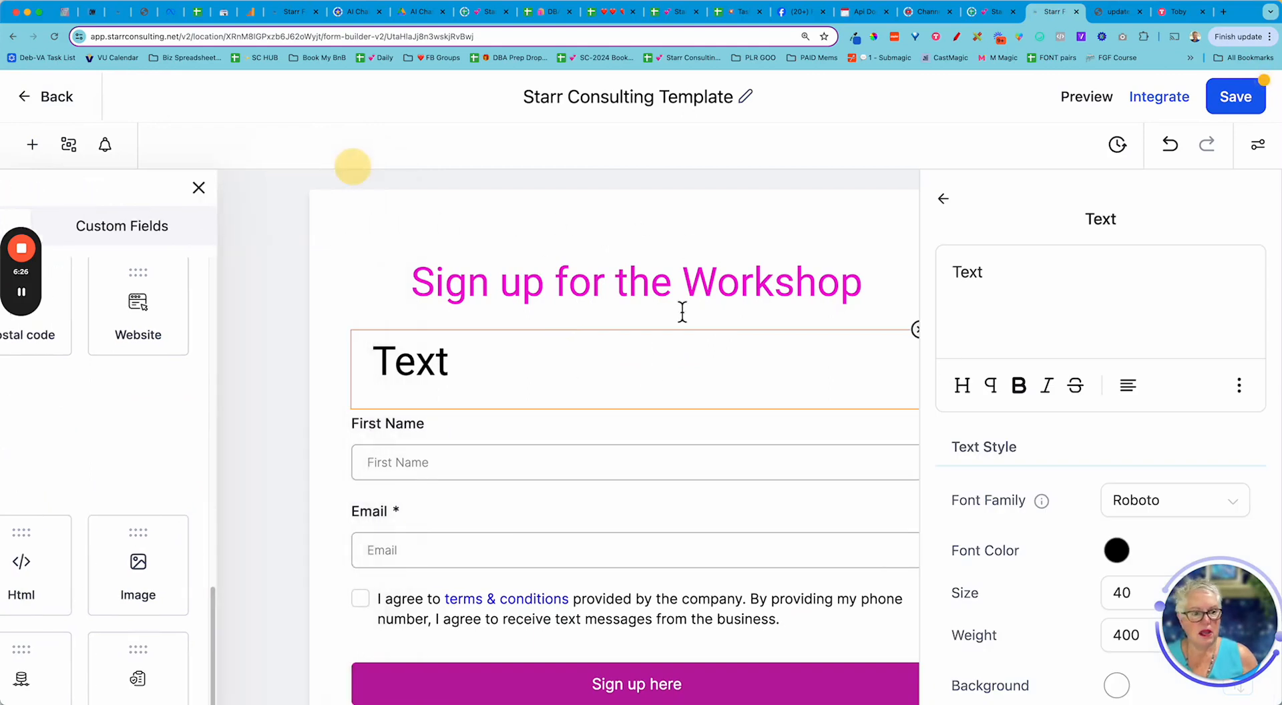
- Set the new block's size to 18 px and start typing 'This live workshop will teach you the 5 compon…'
scroll(1122, 474, down, 3)
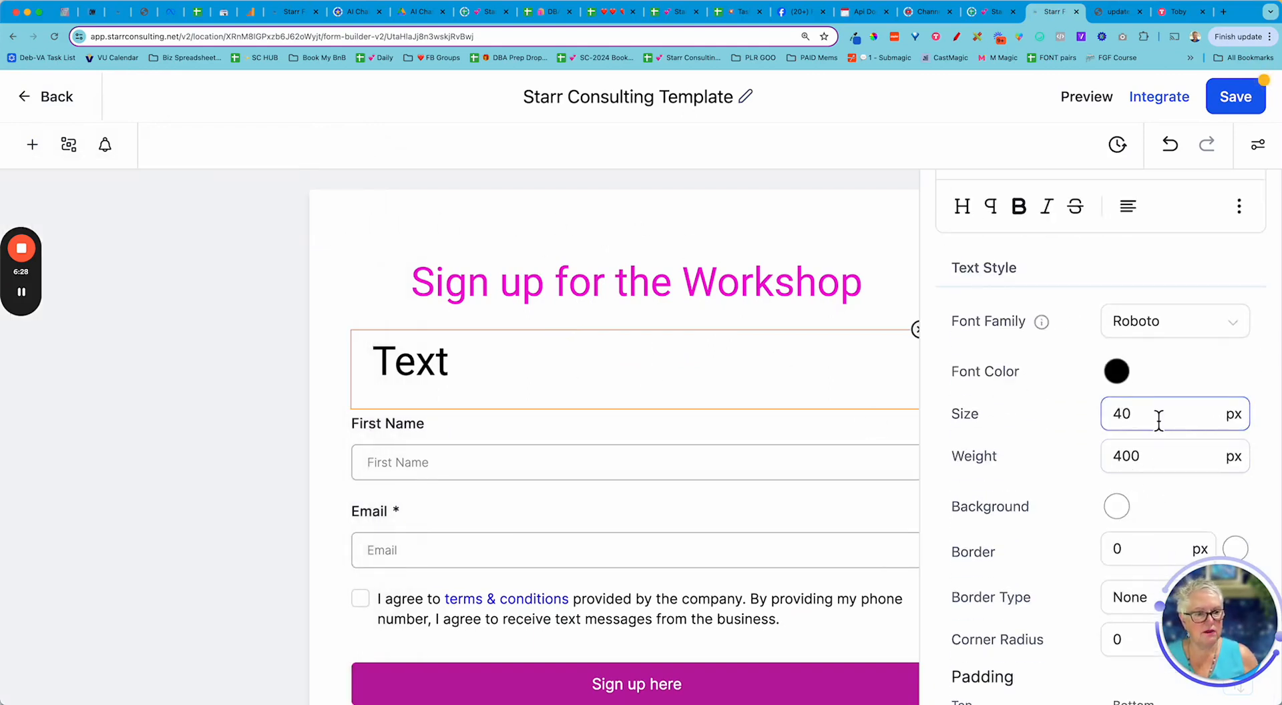
drag(1159, 419, 1053, 415)
text(25)
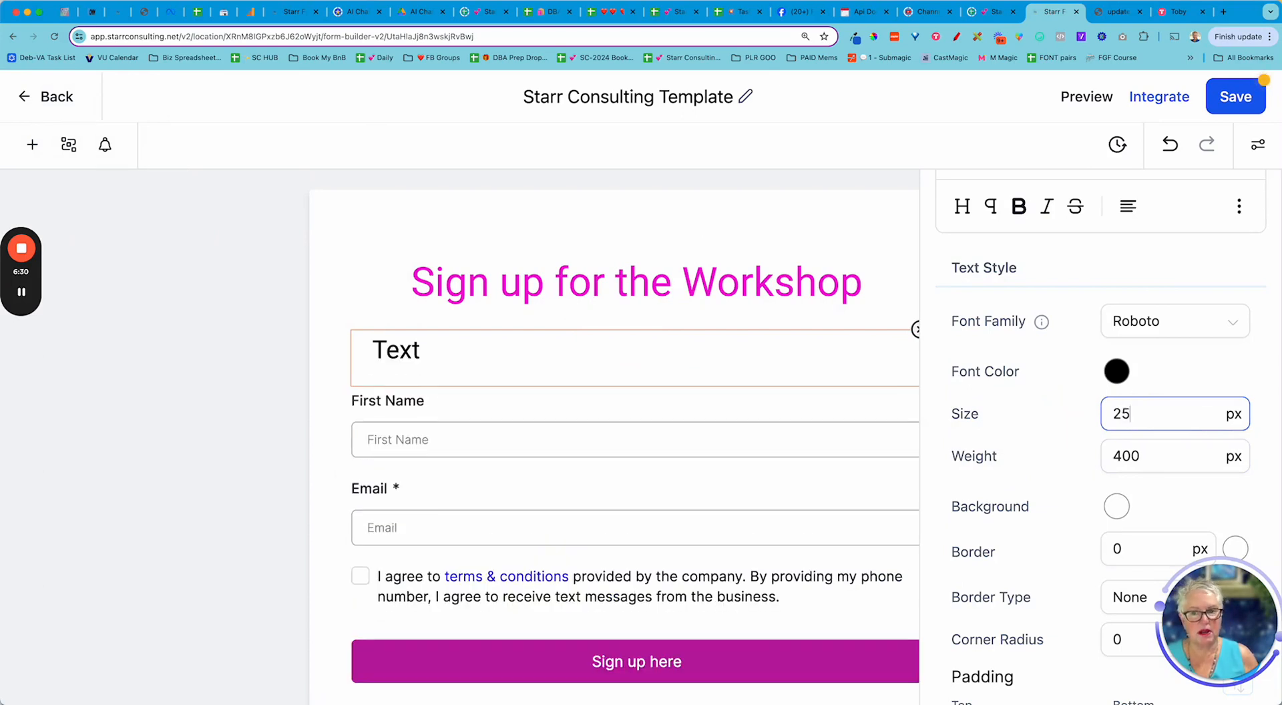
scroll(1034, 288, up, 4)
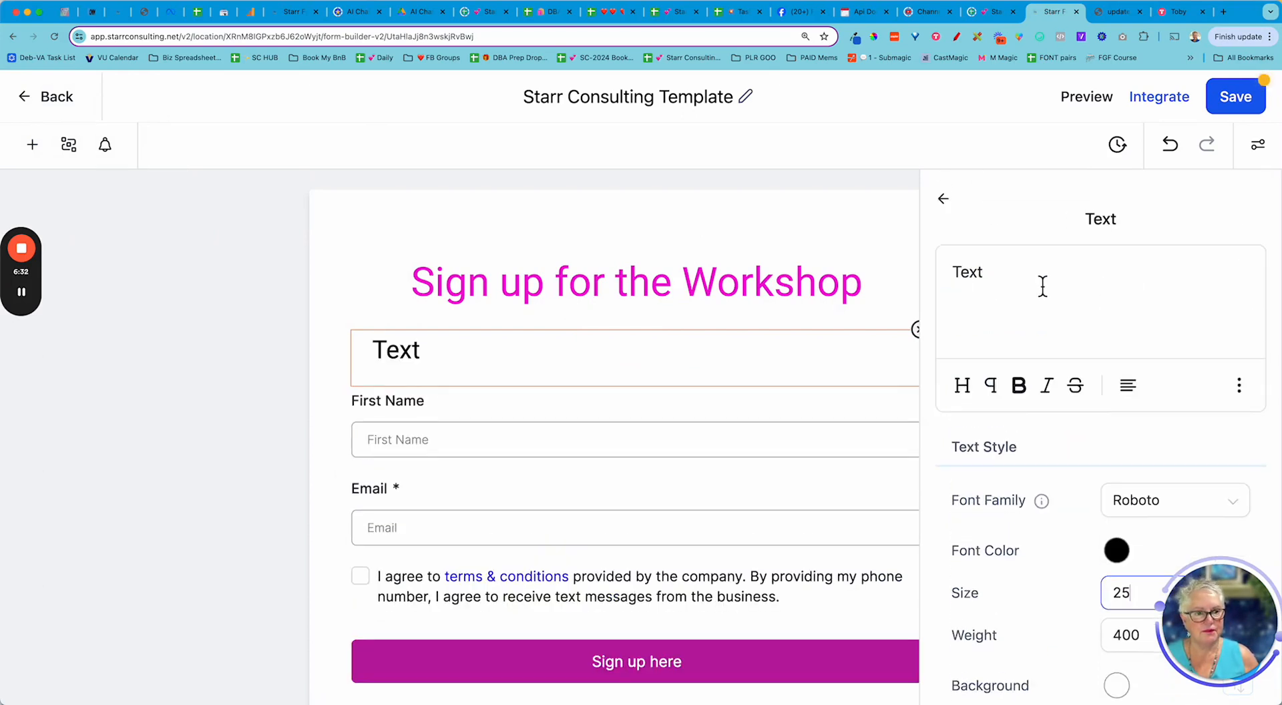
scroll(1088, 499, down, 3)
drag(1136, 396, 1084, 394)
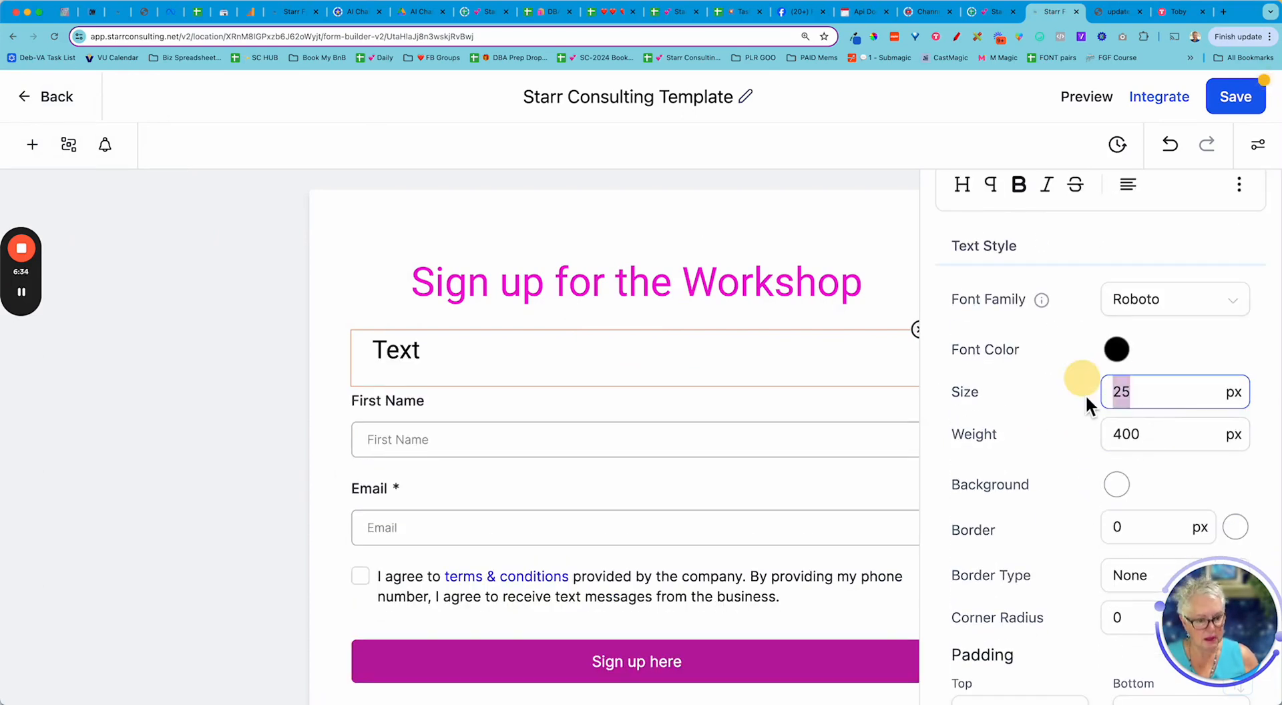
text(18)
scroll(1060, 346, up, 3)
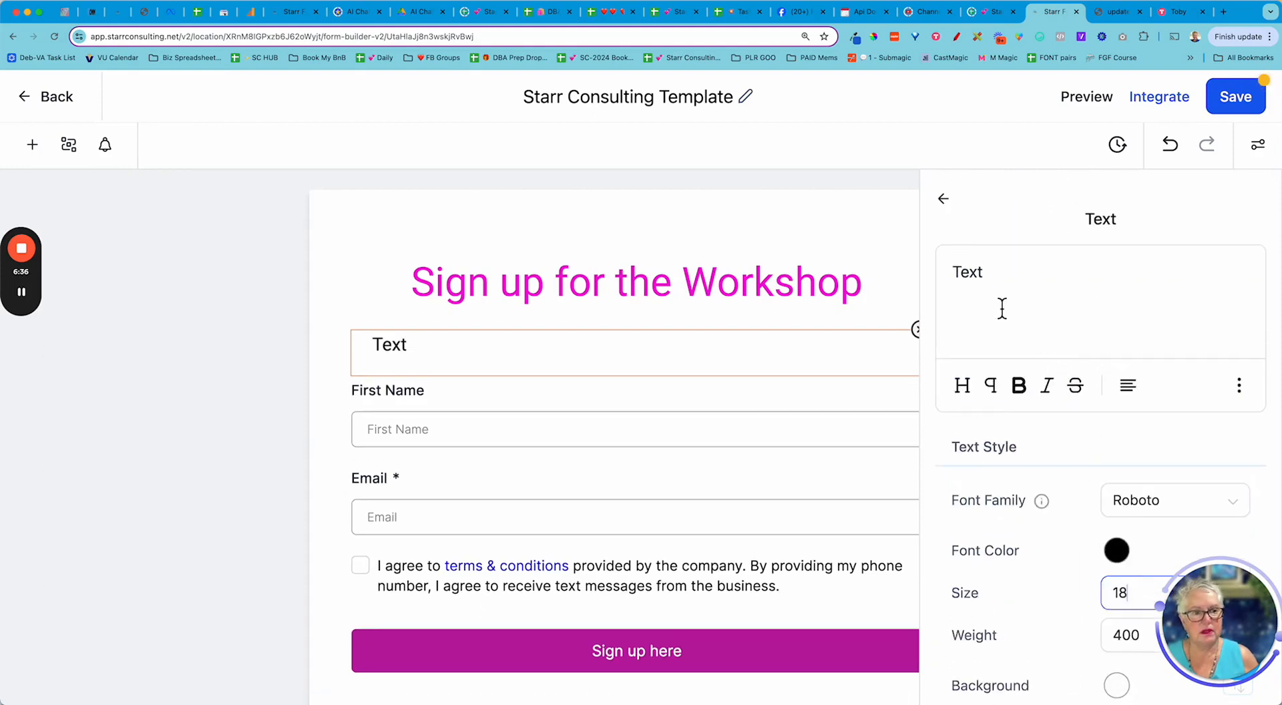
double_click(975, 277)
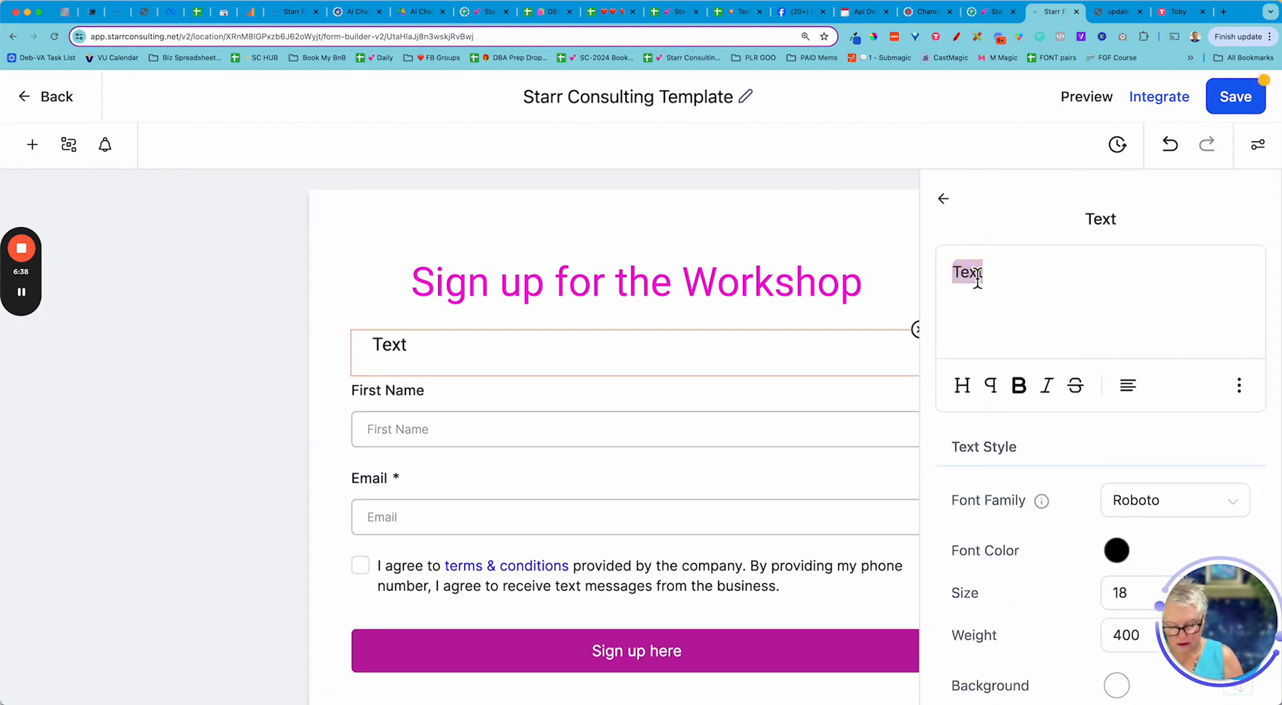
text(This li)
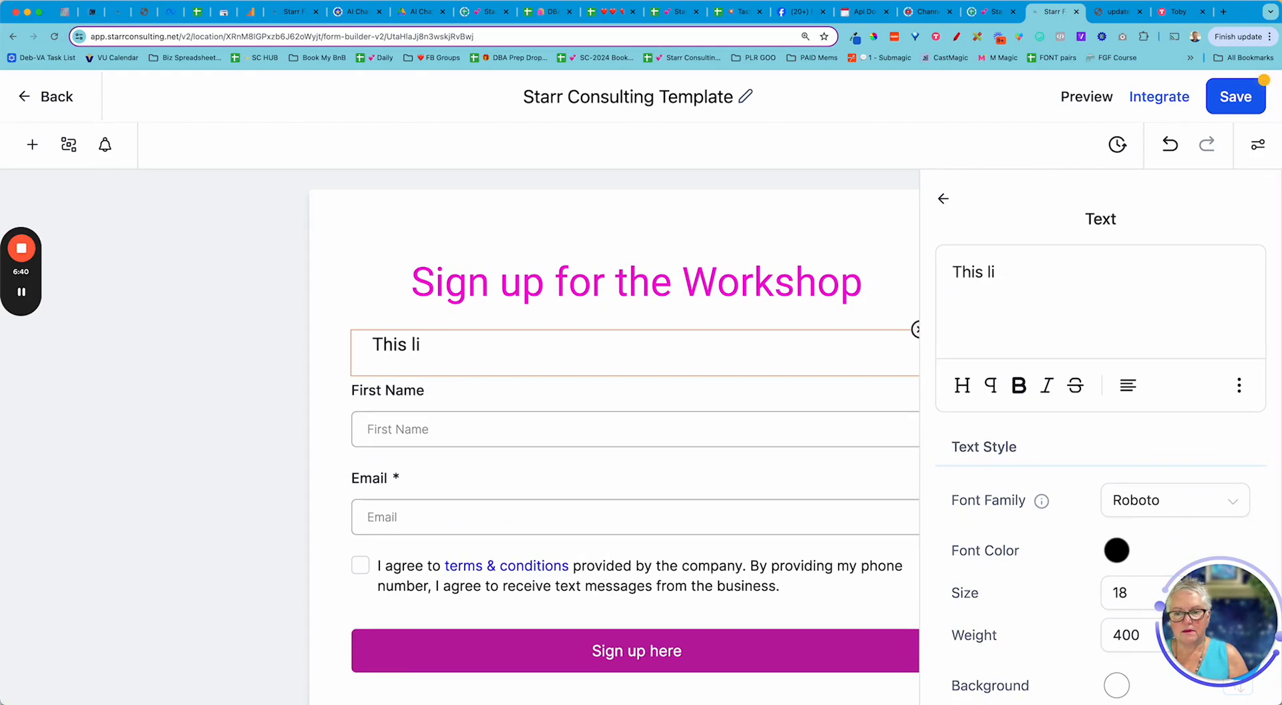
text(ve workshop)
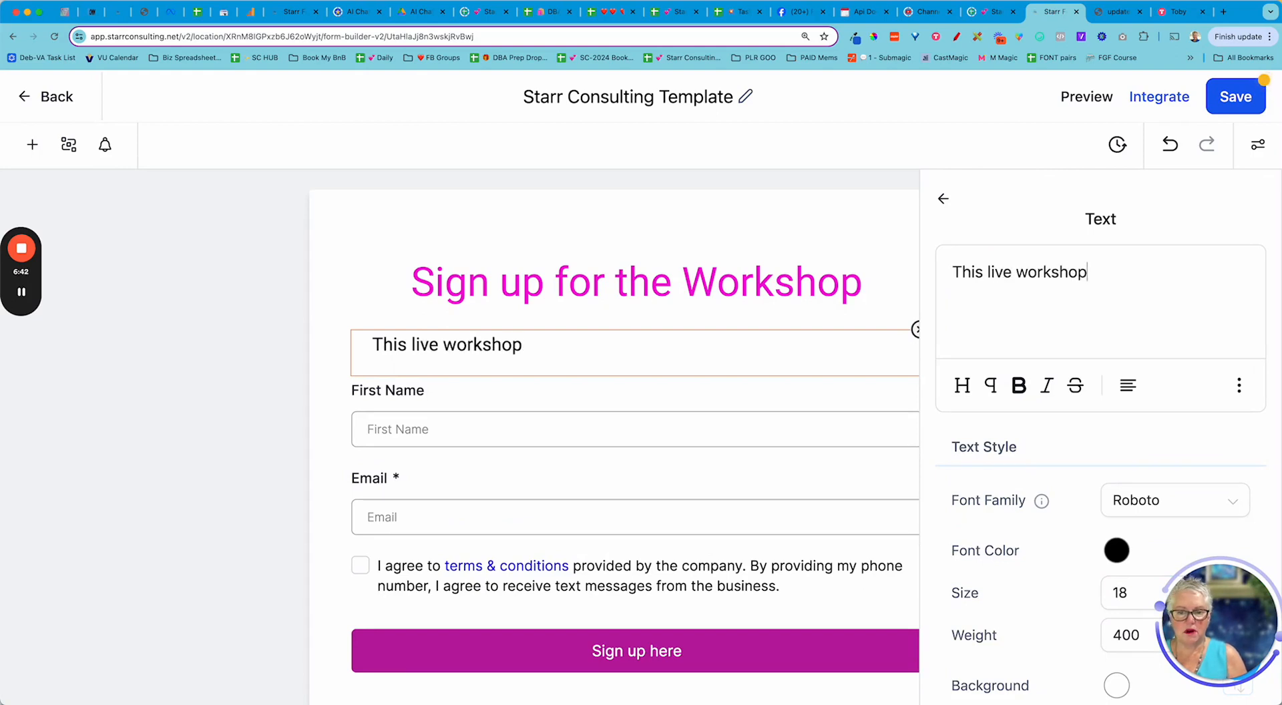
text( will tea)
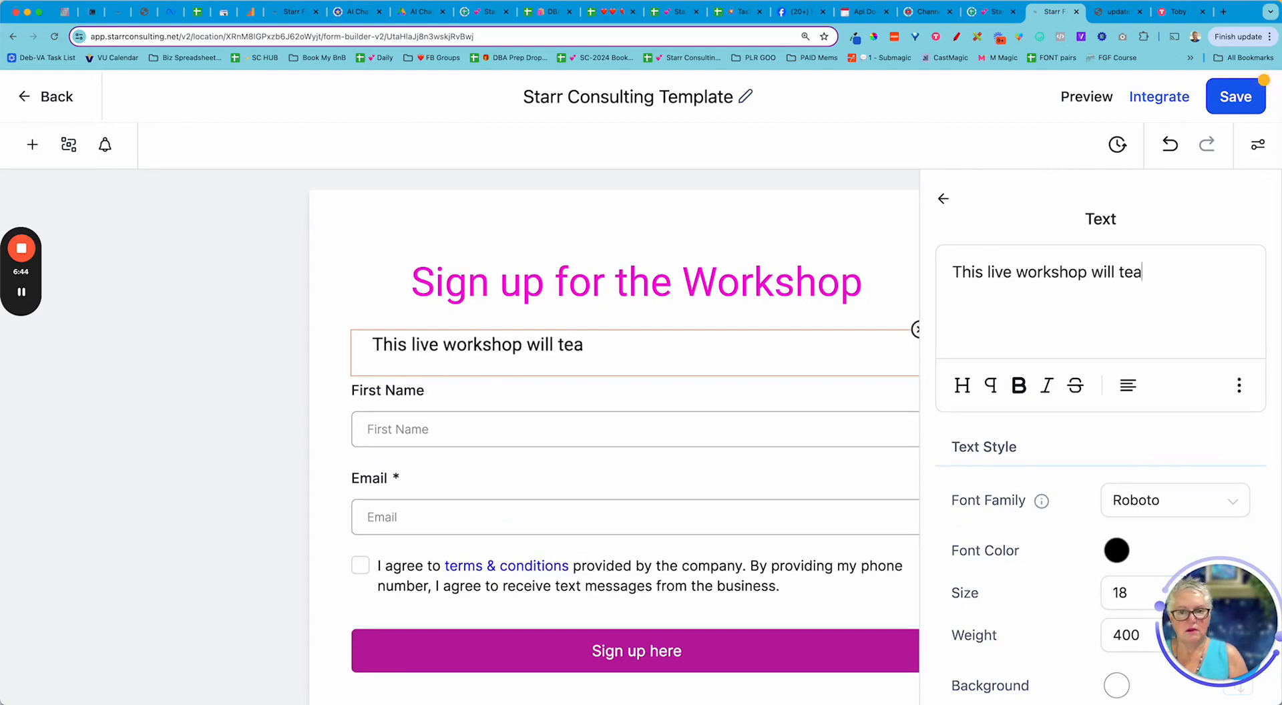
text(ch you the5)
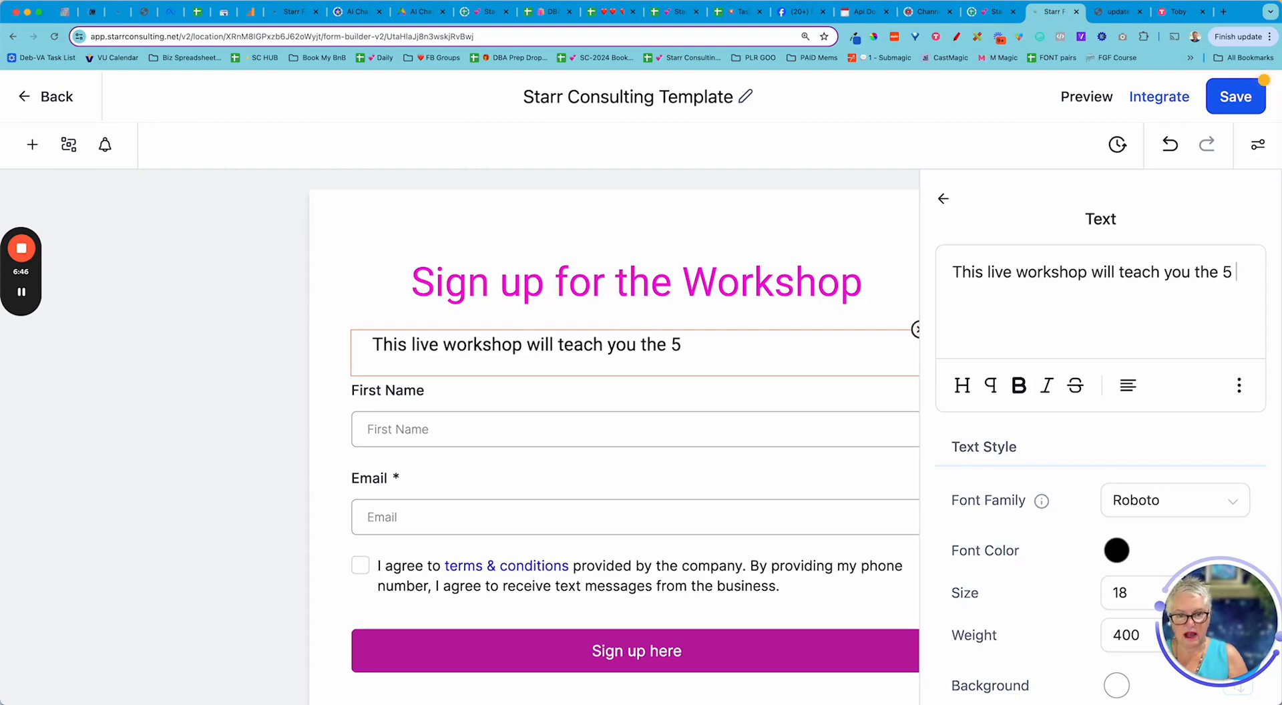
text( compen)
- Finish the intro as 'This live workshop will teach you the 5 components of your POWER Offer.', fixing typos
key(BackSpace)
key(BackSpace)
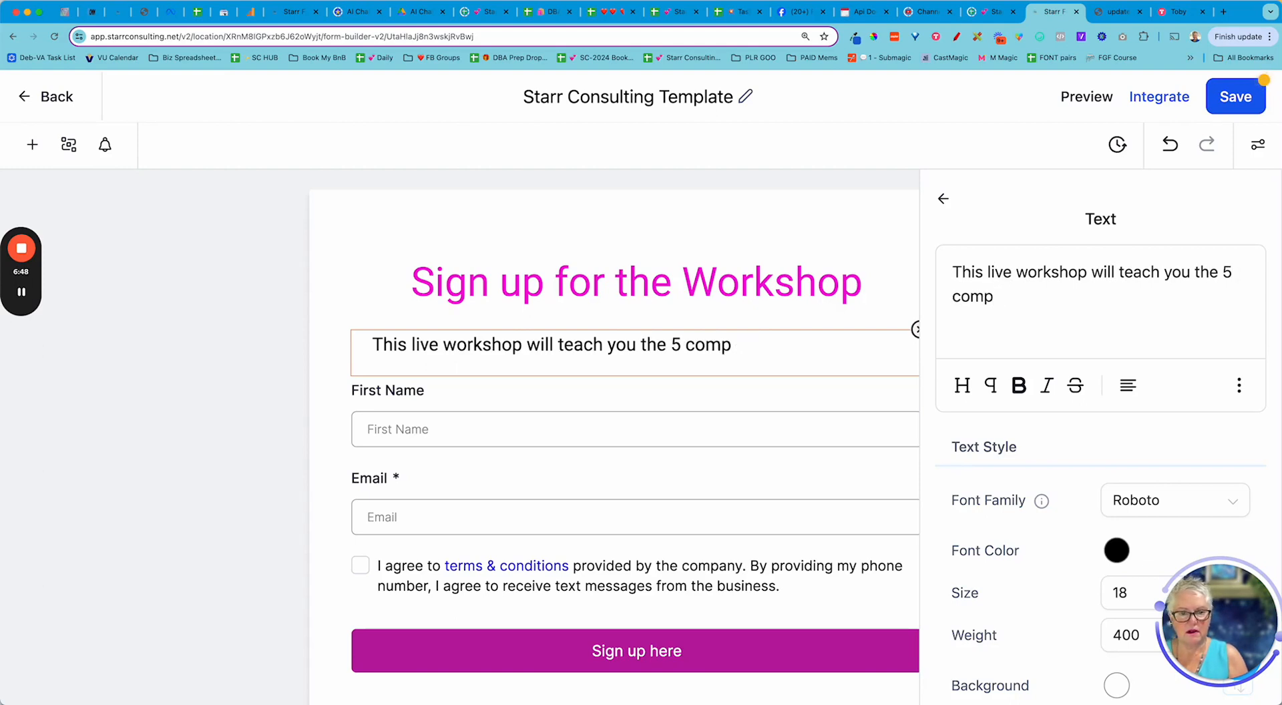
text(onents of your POWR)
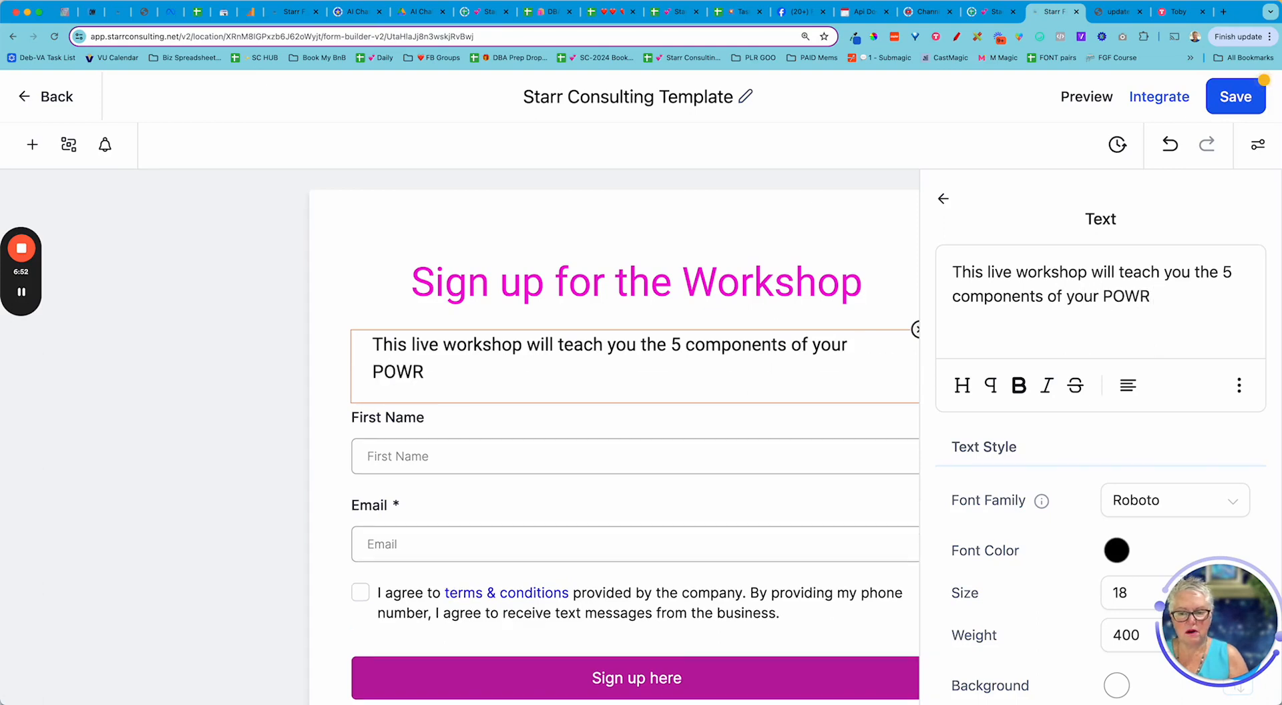
key(BackSpace)
key(BackSpace)
text(ER )
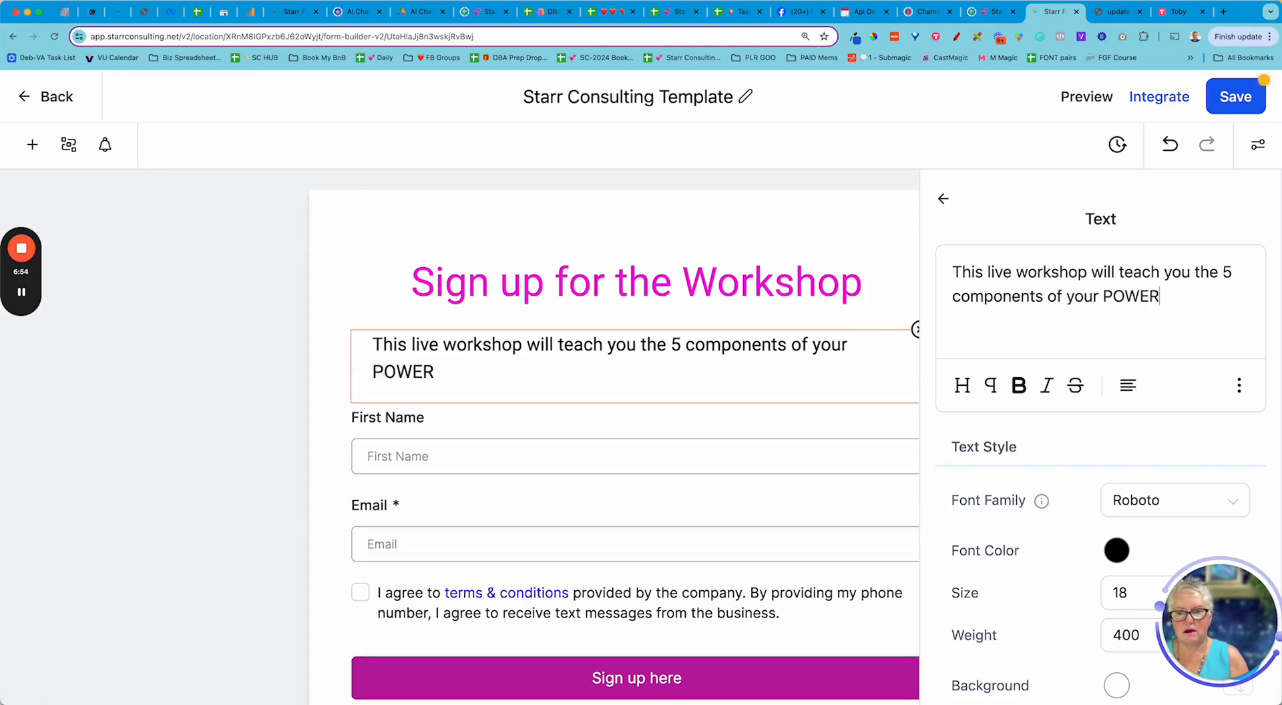
text(Offer.)
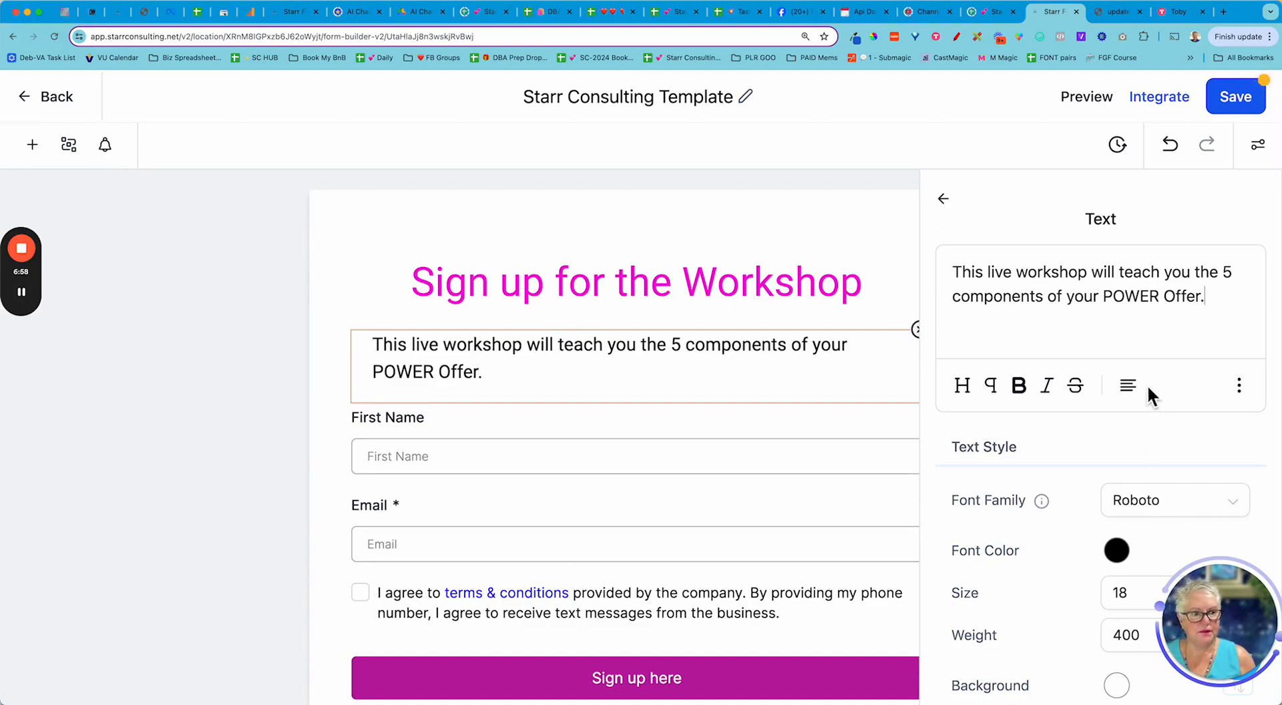
- Centre-align the intro text
click(1127, 385)
click(1128, 281)
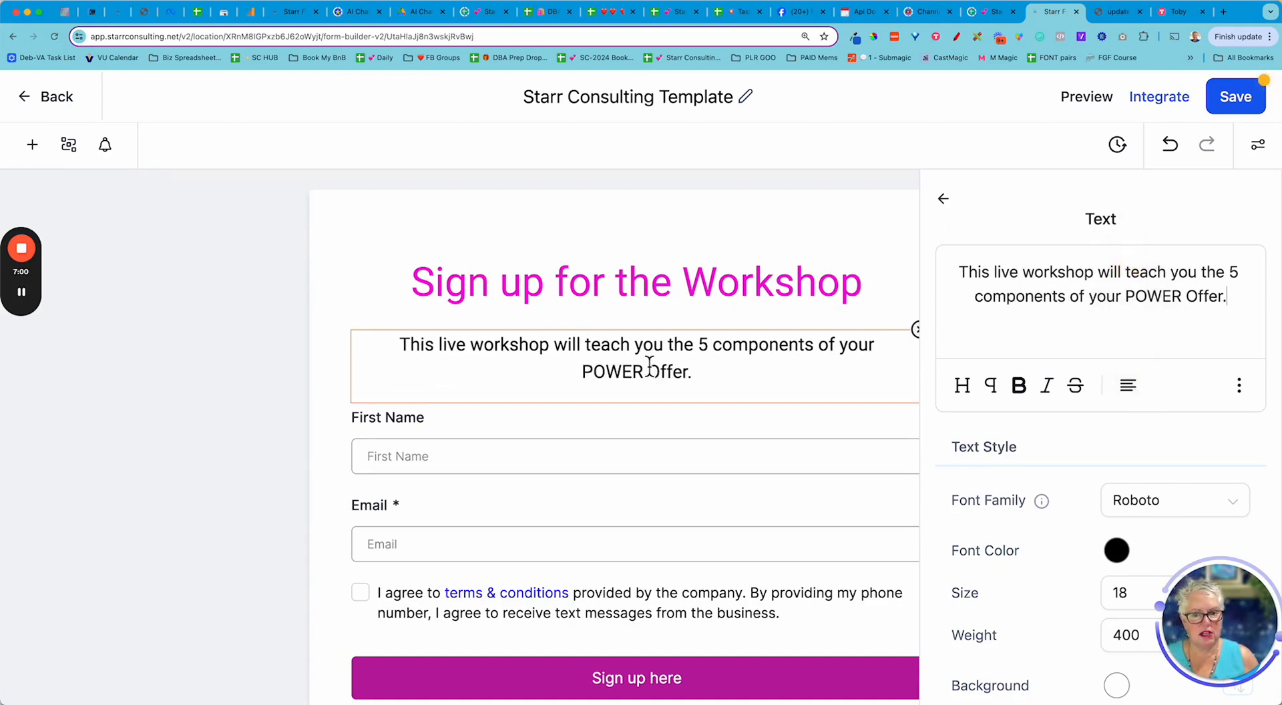
scroll(231, 427, down, 2)
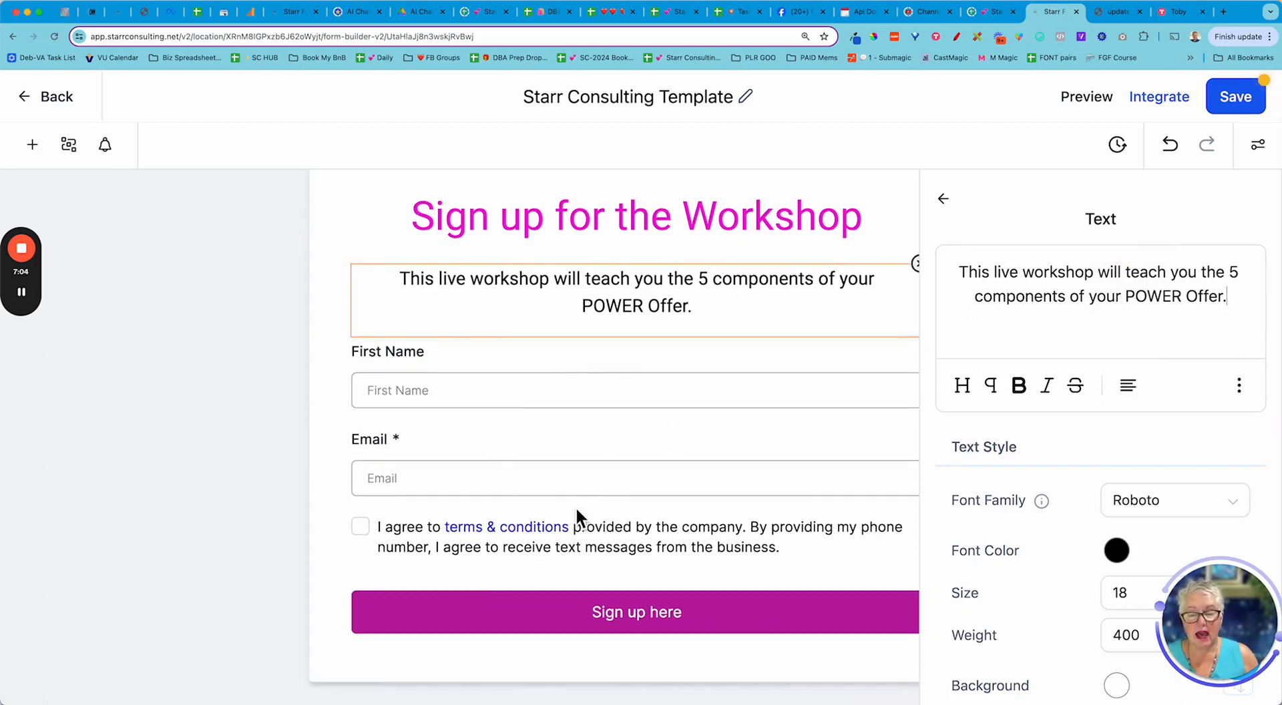
scroll(246, 448, up, 2)
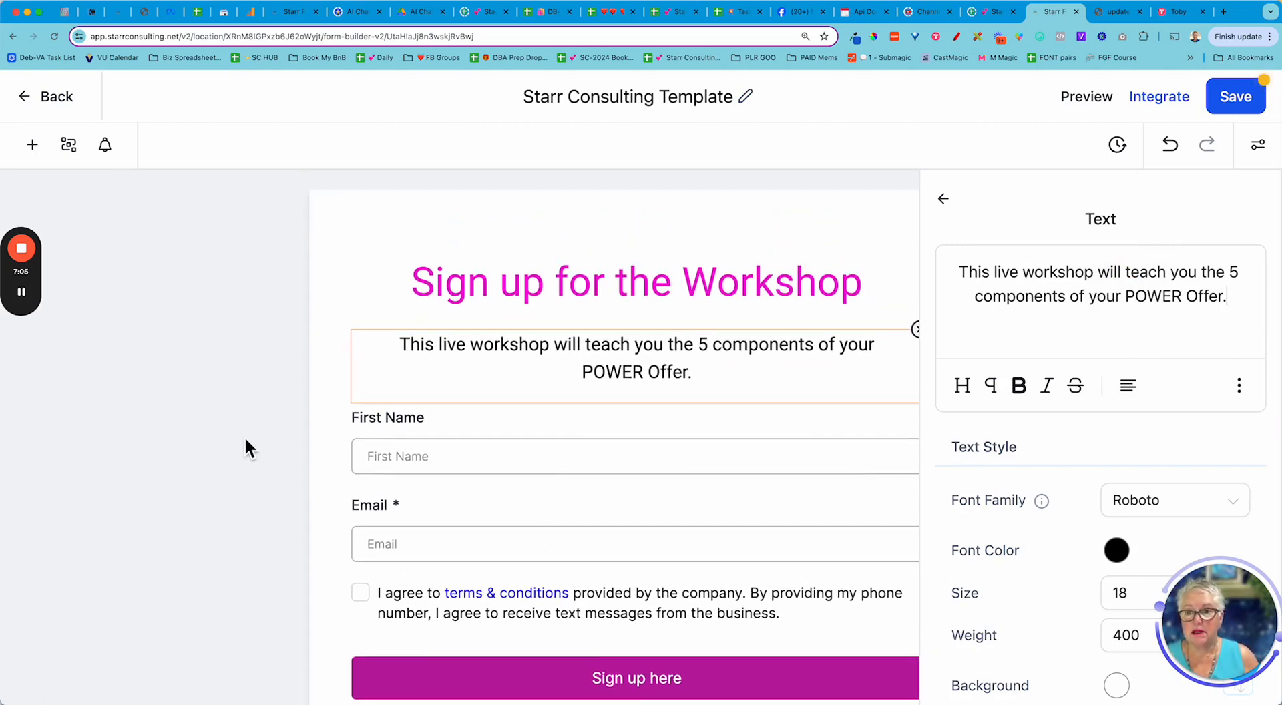
- Drag a Payment field from the Integration section below Email, above the consent checkbox
click(32, 149)
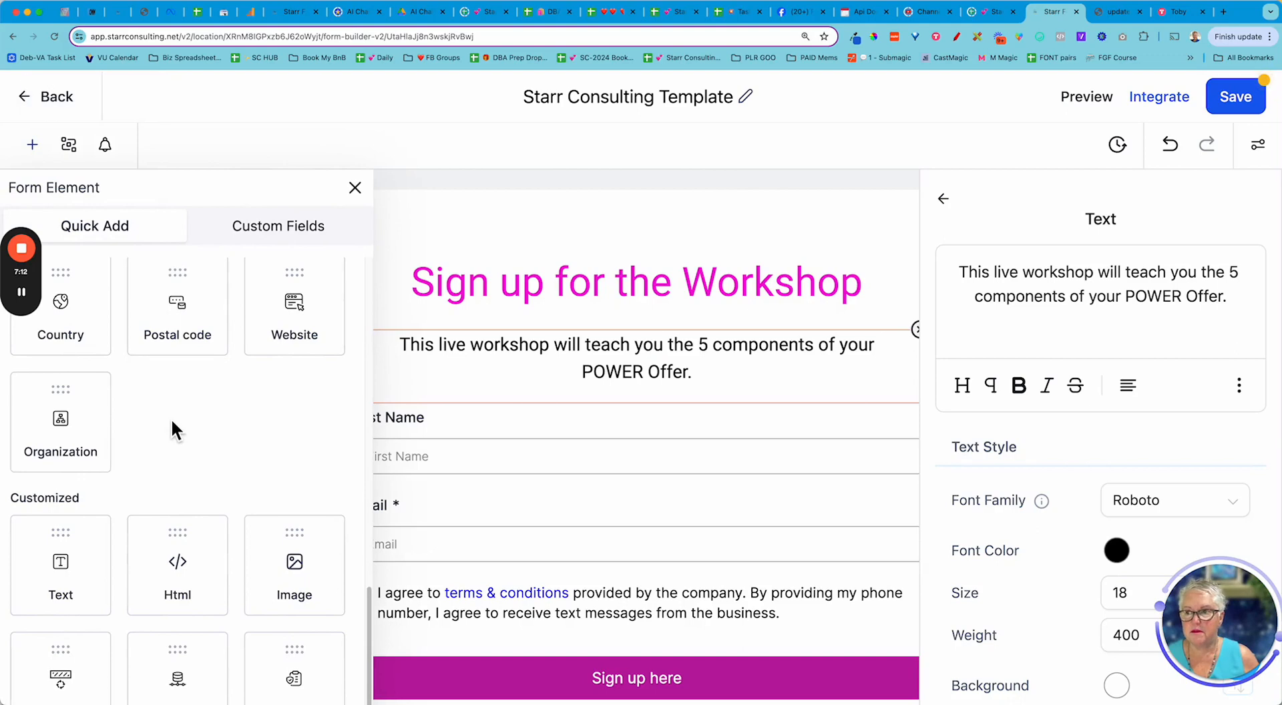
scroll(241, 473, up, 3)
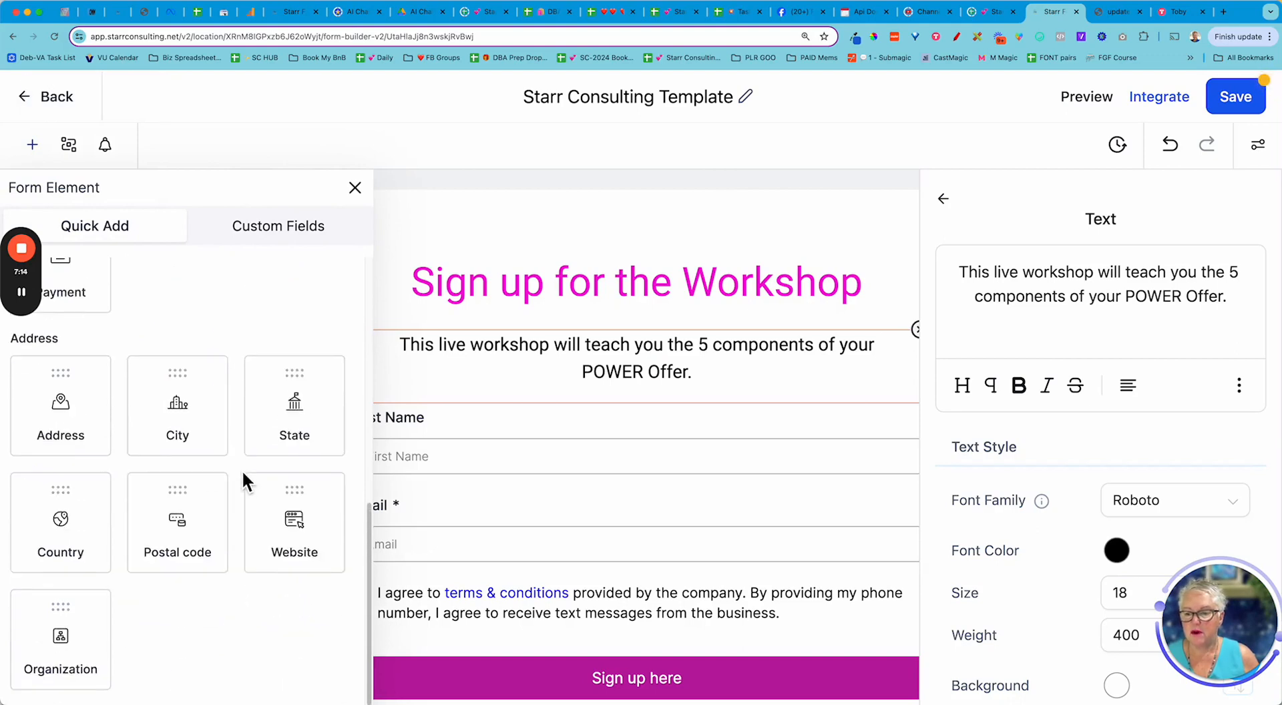
scroll(242, 472, down, 3)
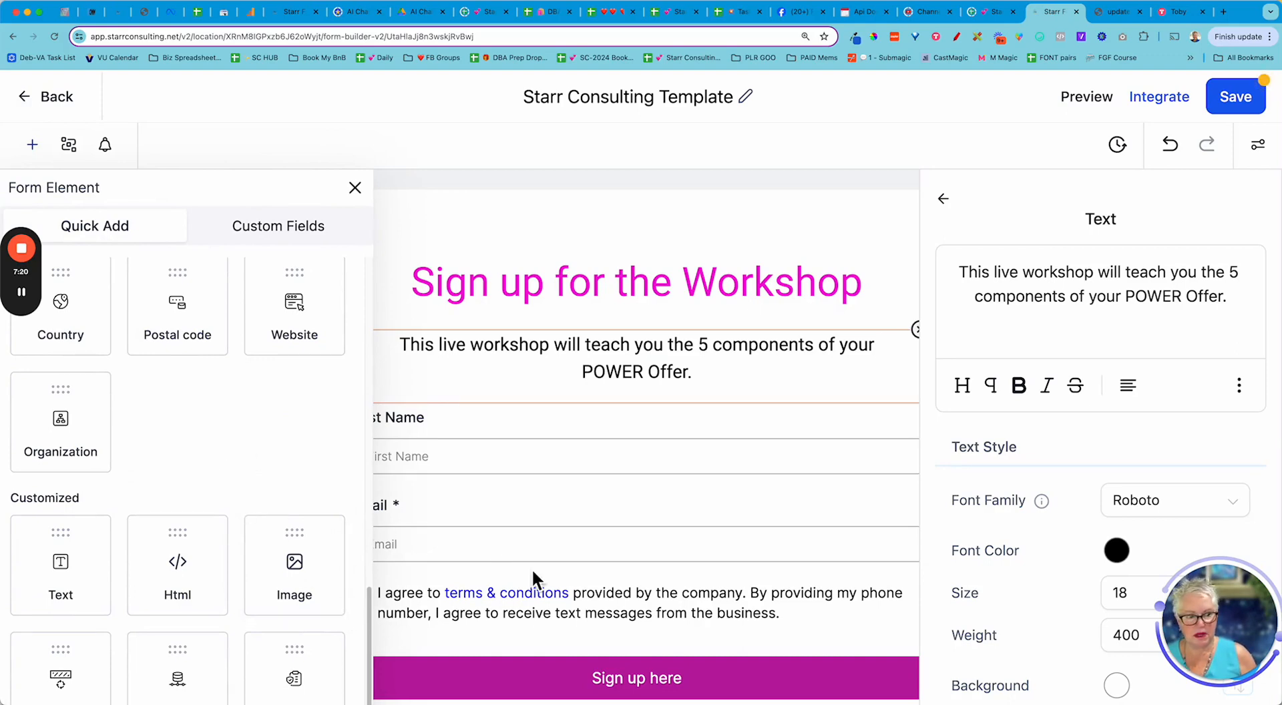
scroll(302, 486, up, 3)
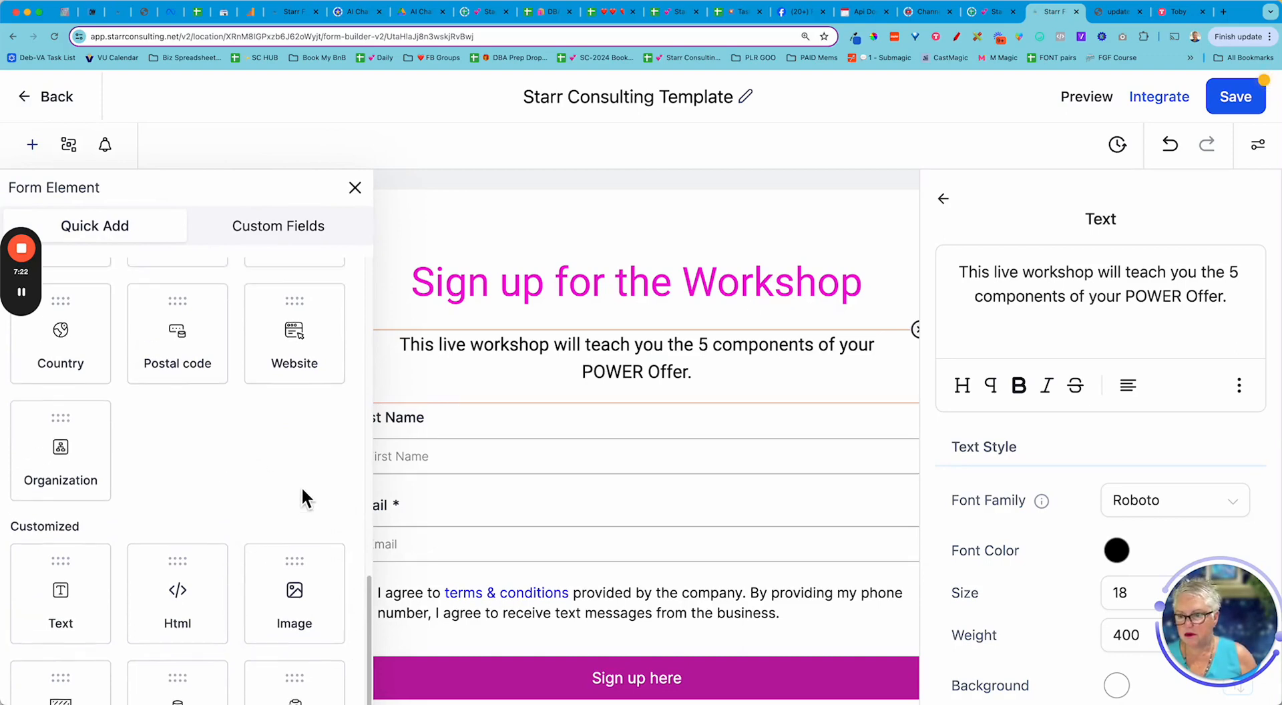
scroll(302, 486, up, 5)
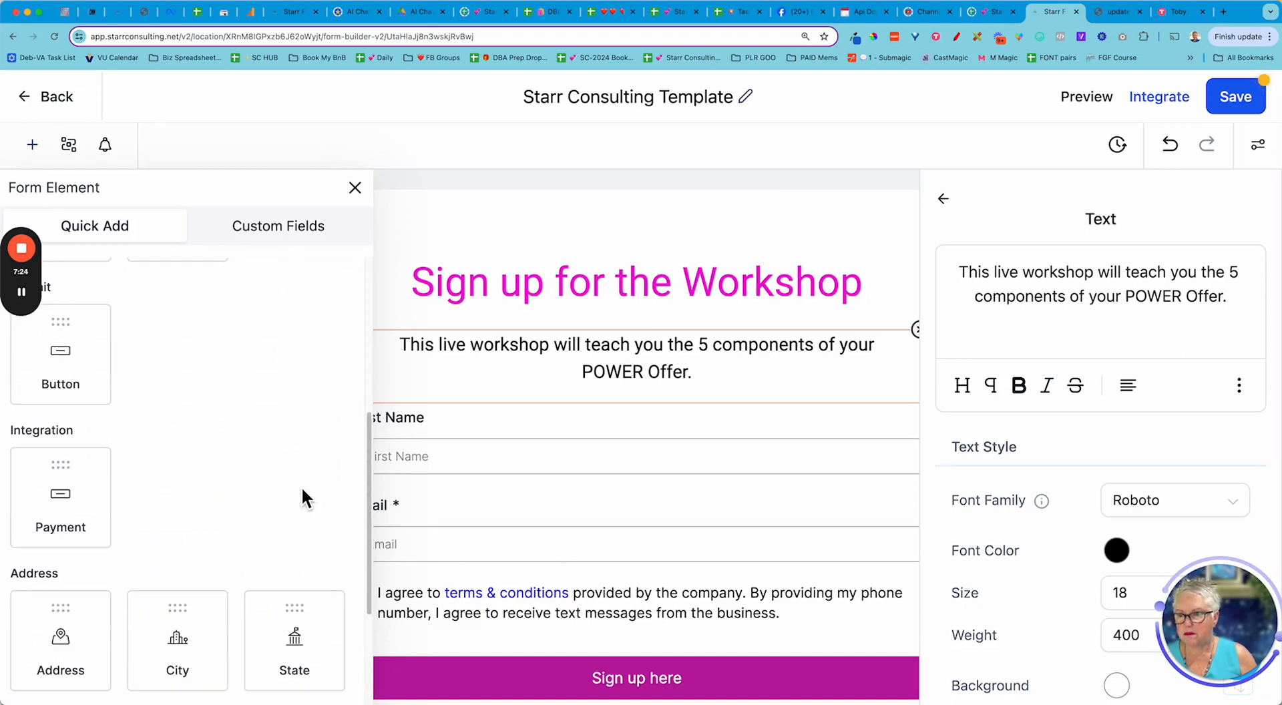
drag(70, 510, 622, 650)
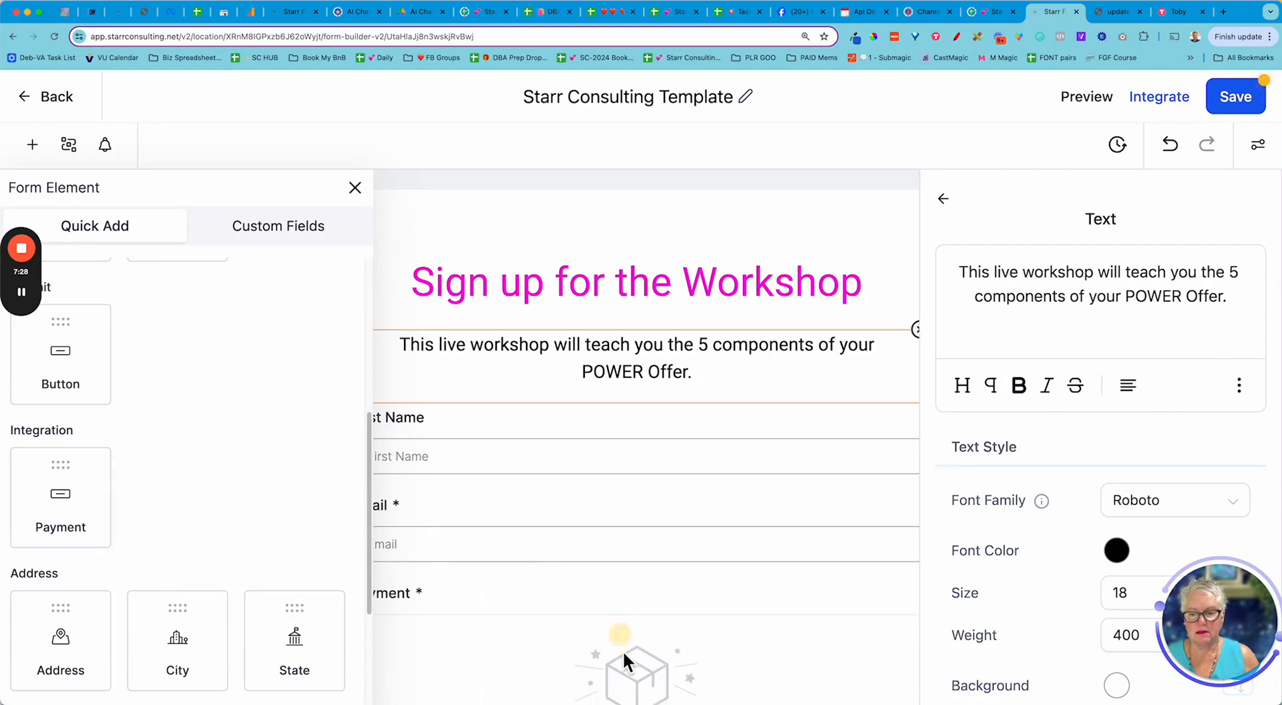
click(355, 188)
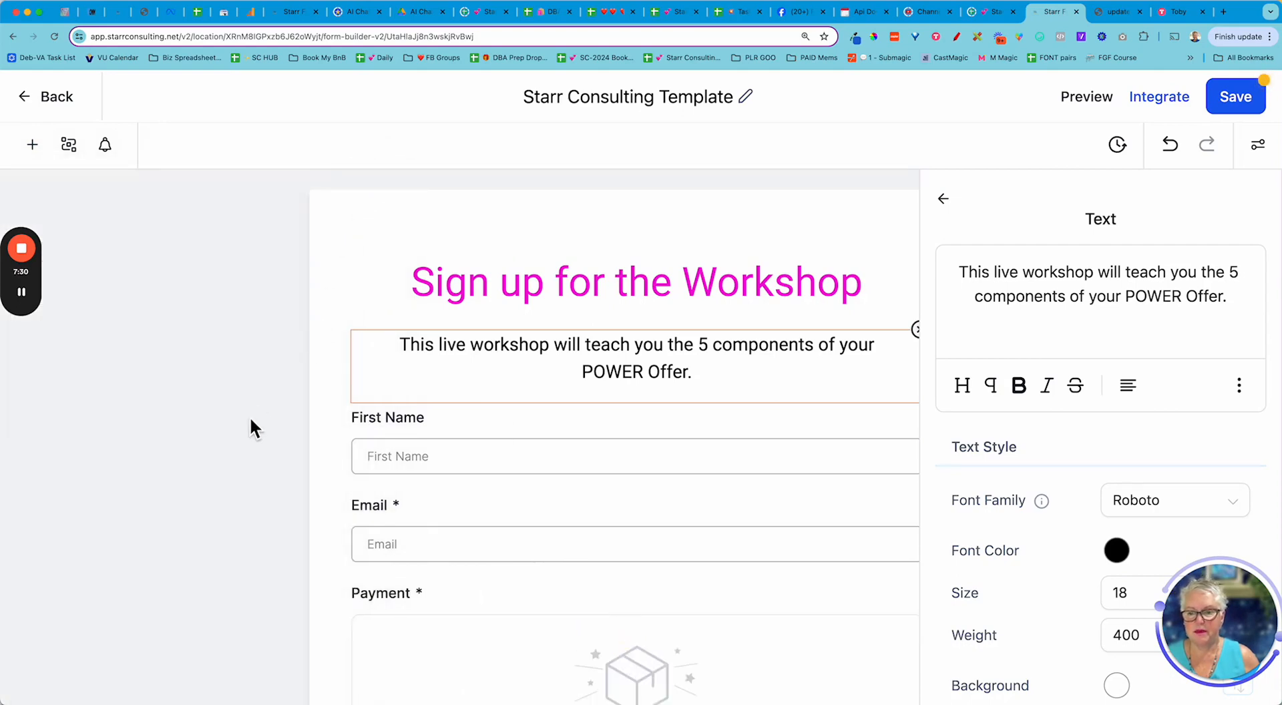
- Zoom the browser out to 125% and select the Payment field to show its settings
scroll(253, 420, down, 5)
scroll(254, 419, down, 3)
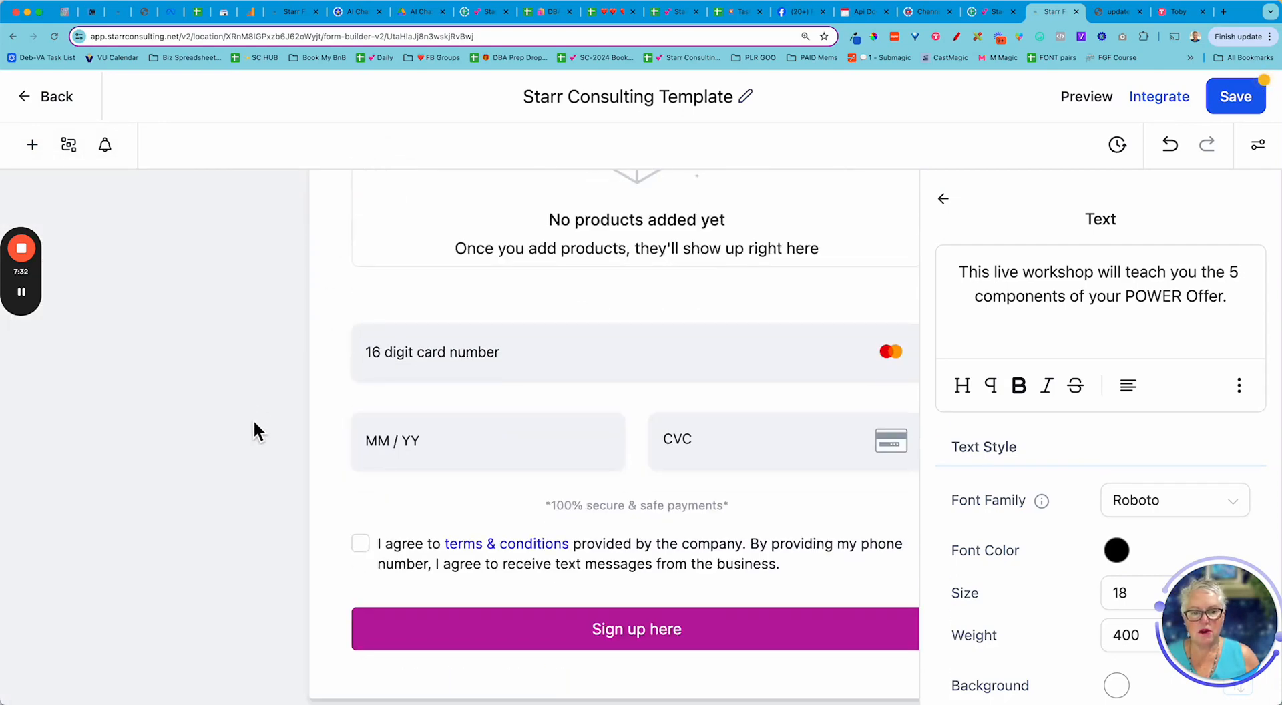
click(139, 8)
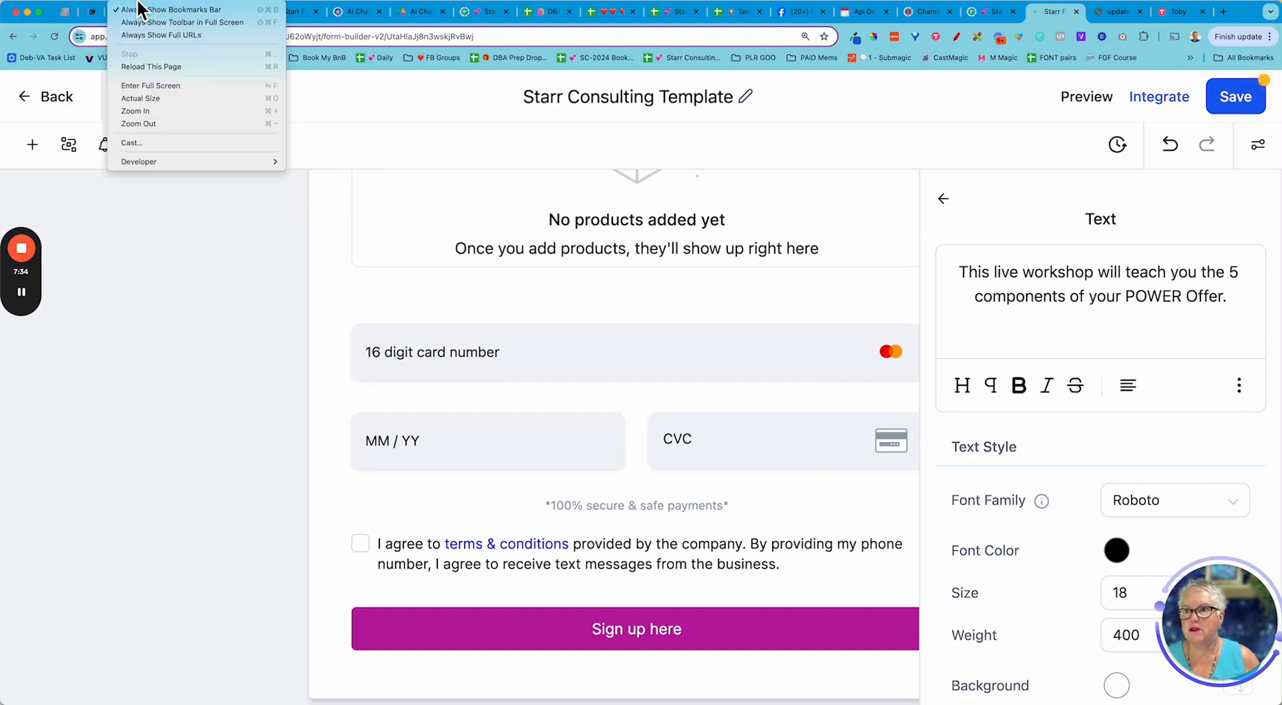
click(164, 124)
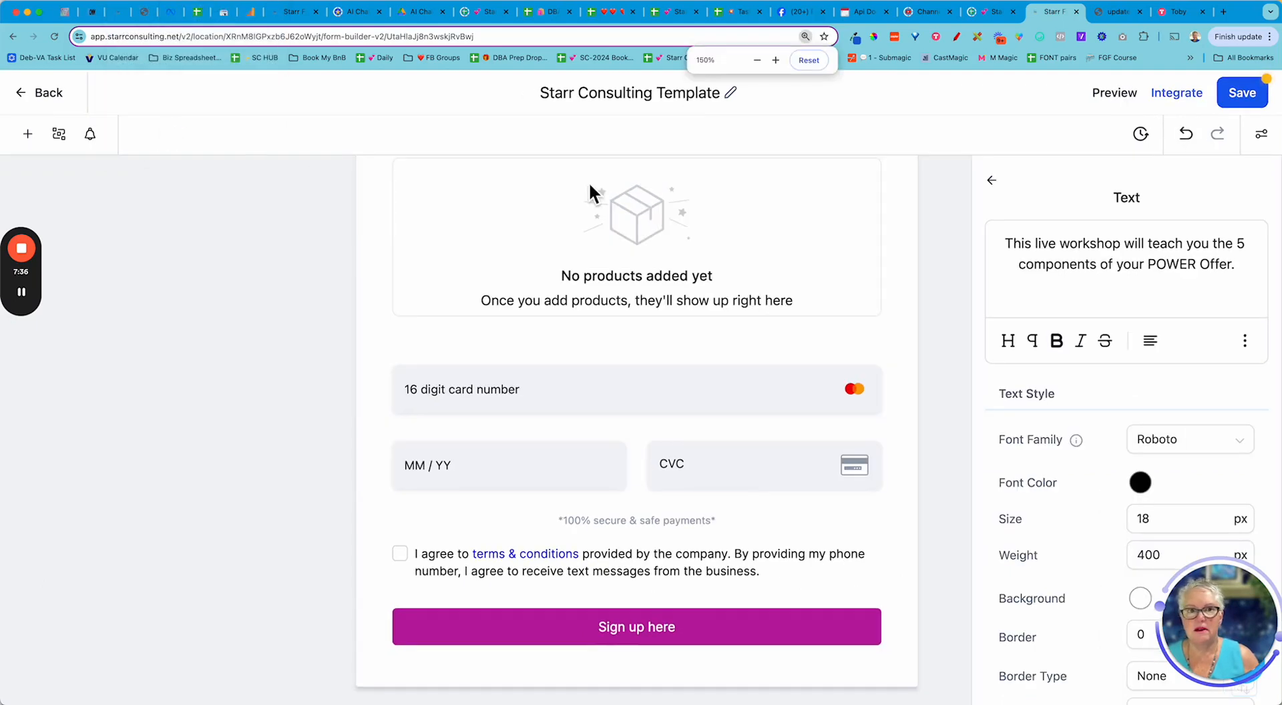
click(757, 60)
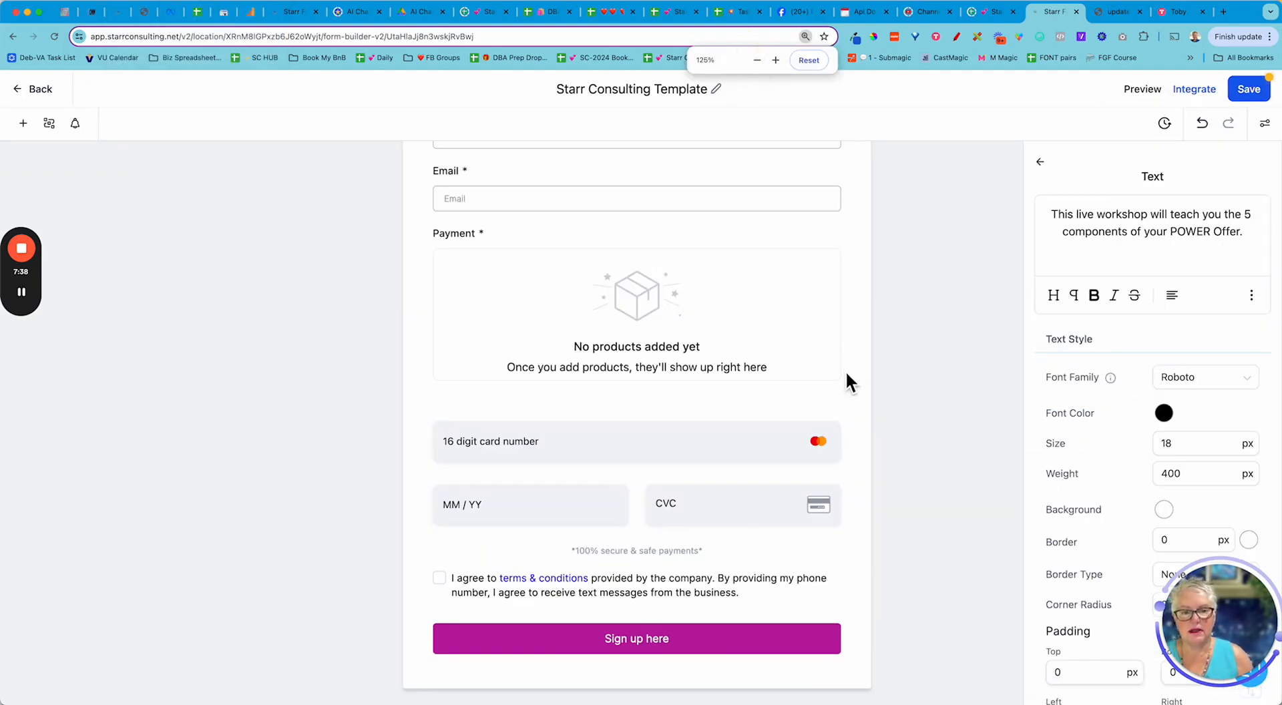
scroll(851, 394, up, 3)
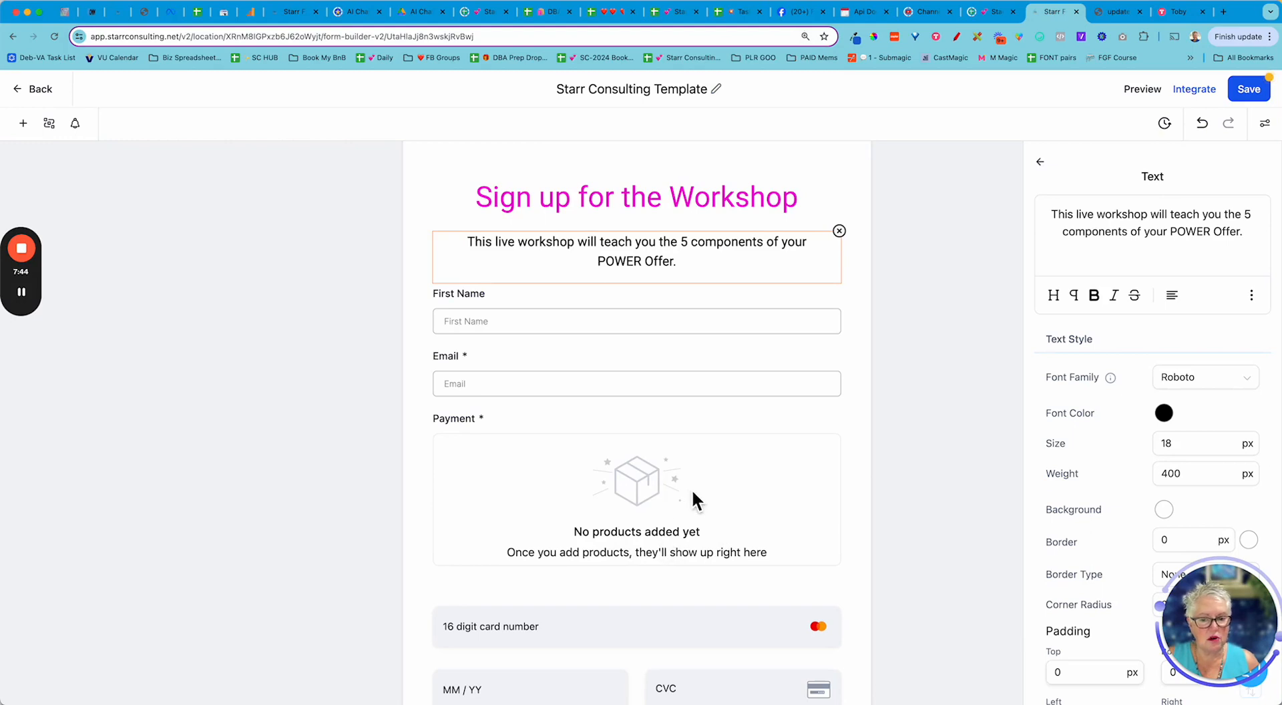
click(641, 497)
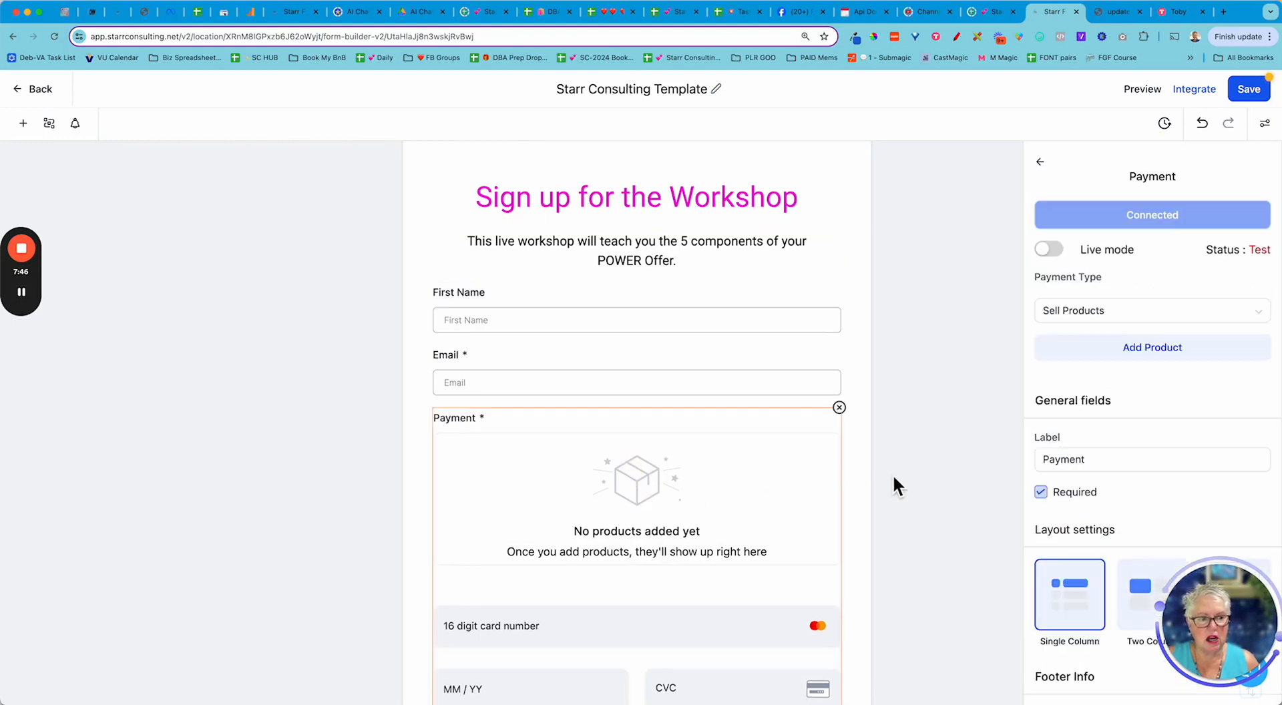
- Keep payment type Sell Products and add the product 'THE Offer Workshop - $50'
click(1185, 323)
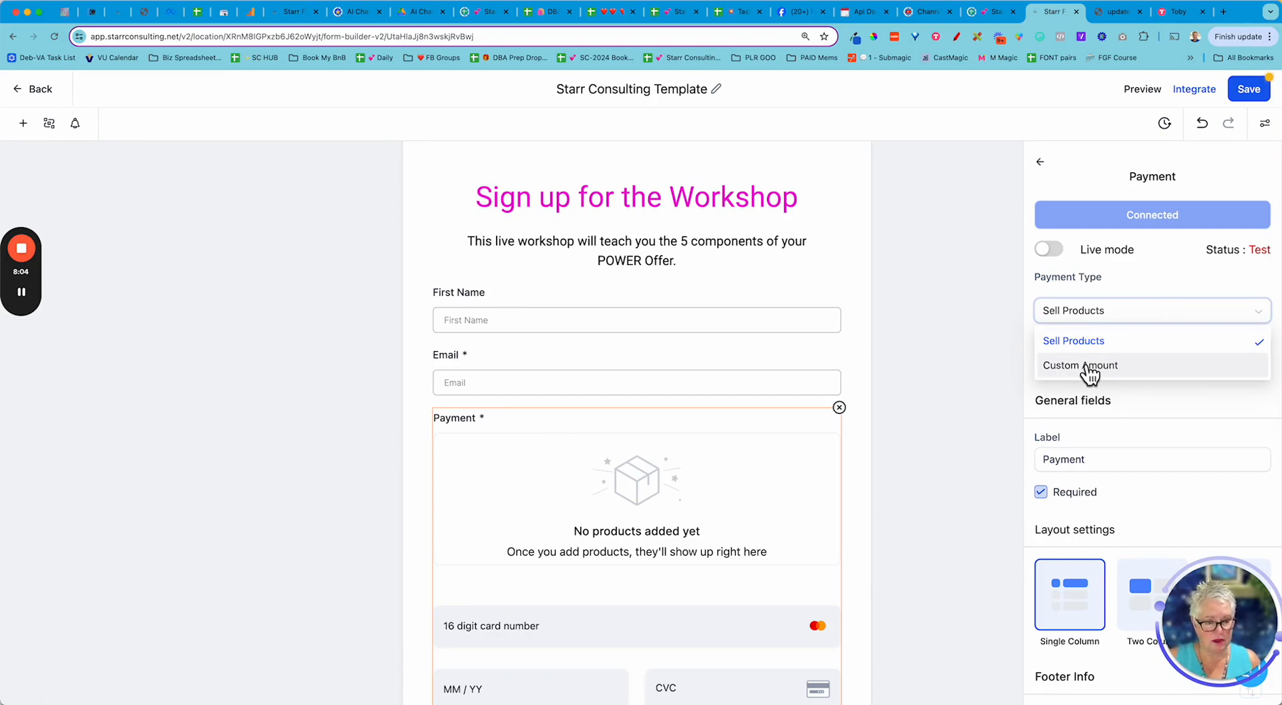
click(975, 360)
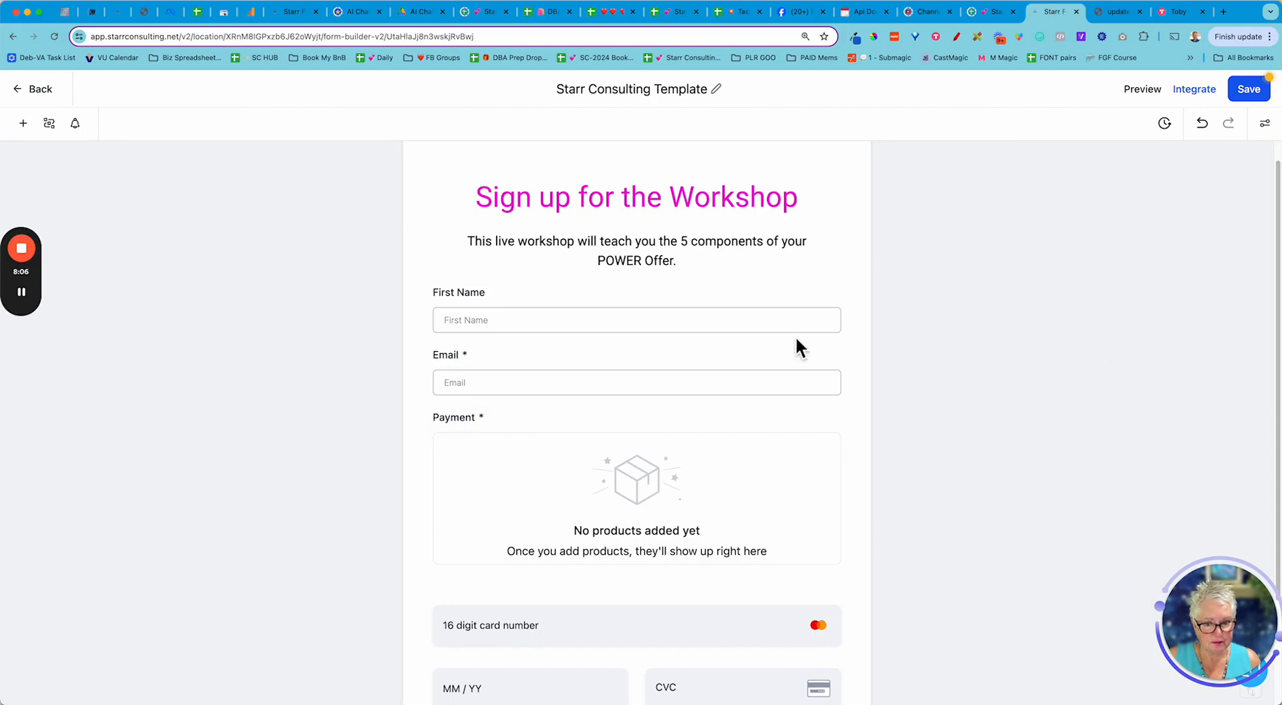
click(667, 500)
click(1219, 316)
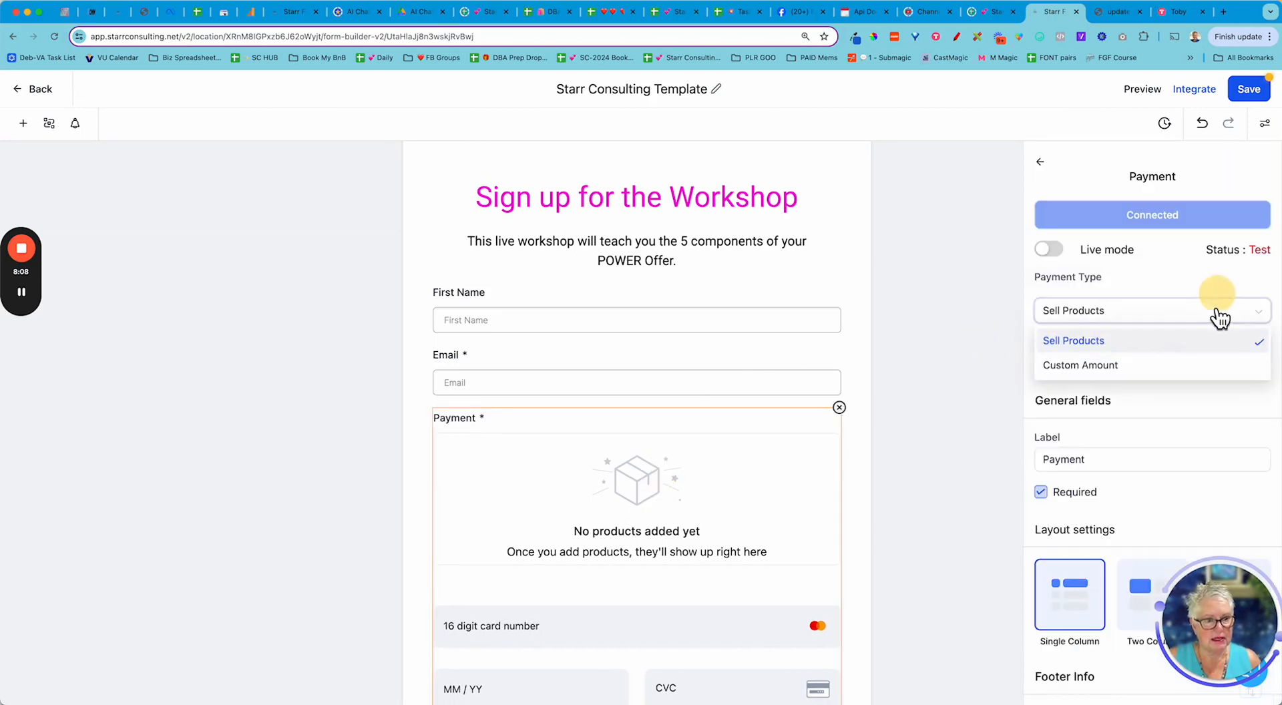
click(1100, 346)
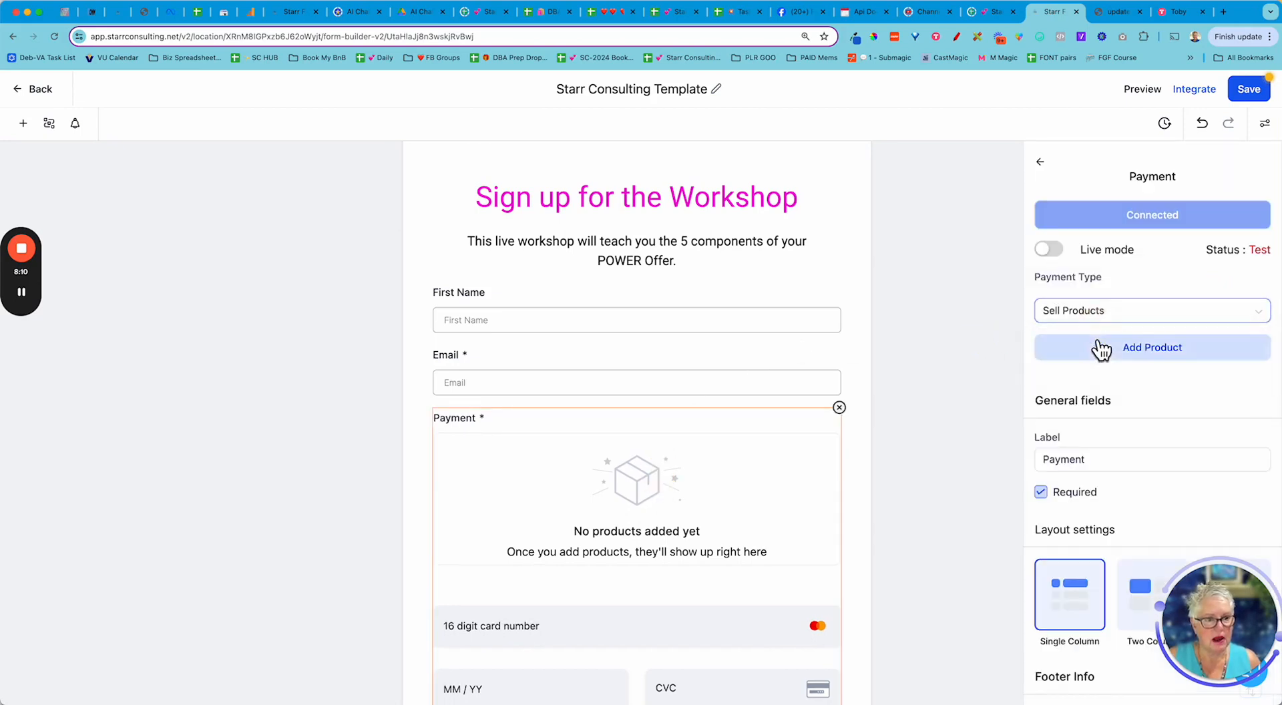
click(1161, 347)
click(1120, 265)
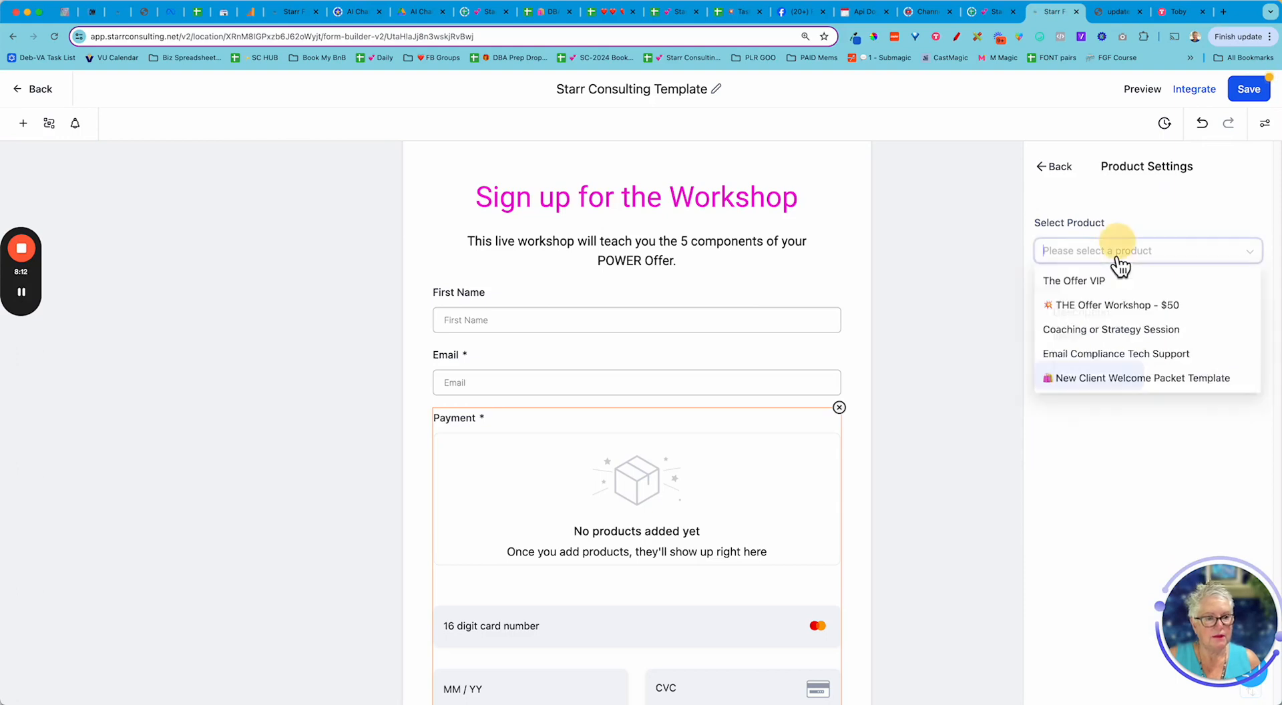
click(1091, 316)
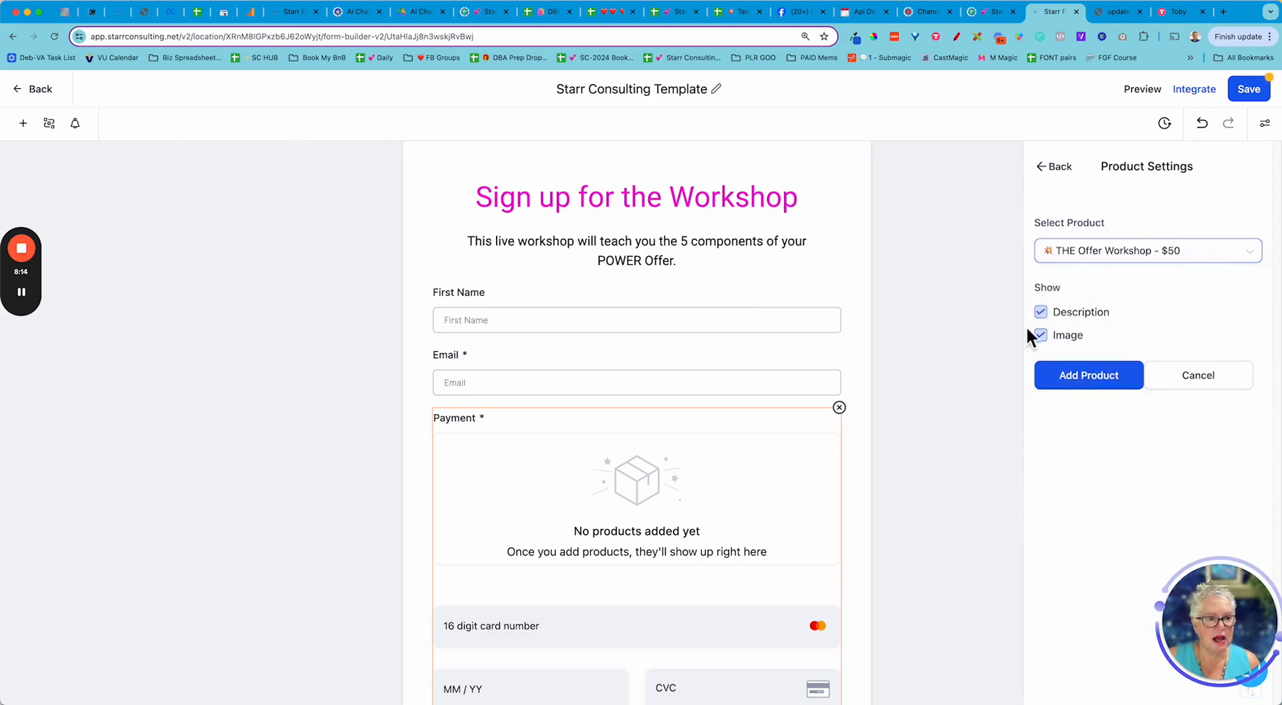
click(1081, 380)
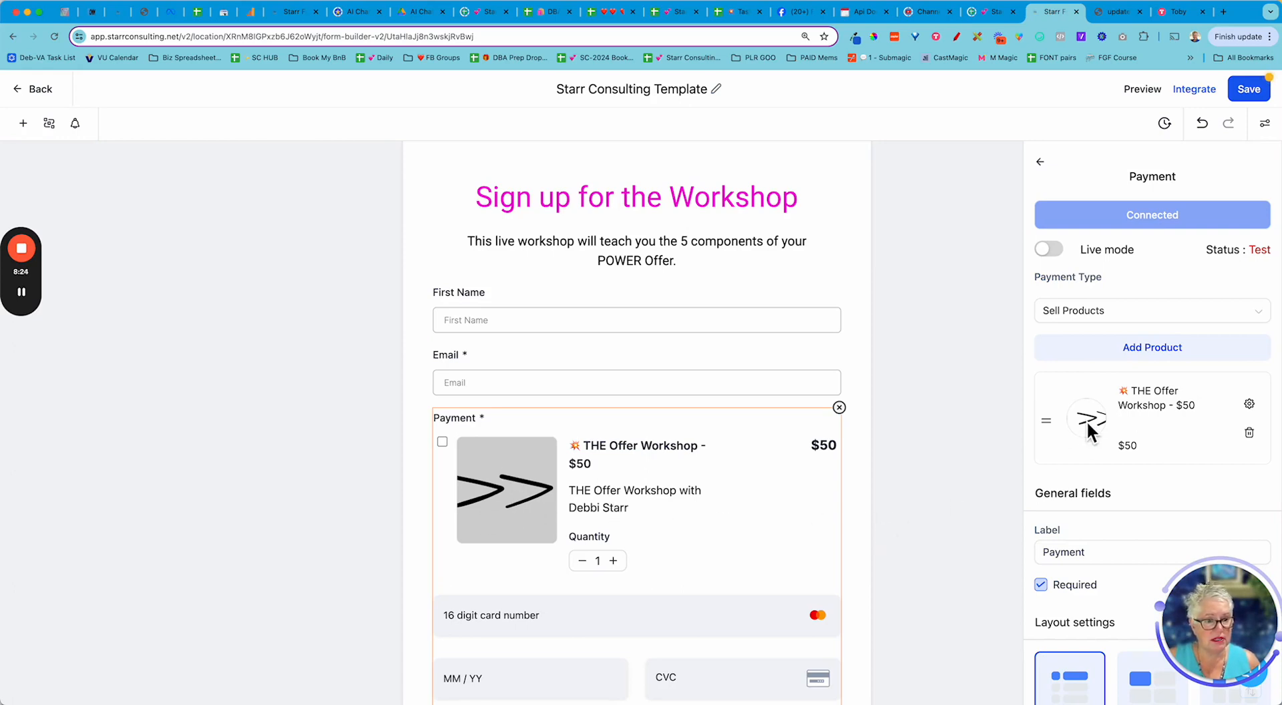
- Hide the workshop product's description and image in the payment block
scroll(1086, 431, down, 3)
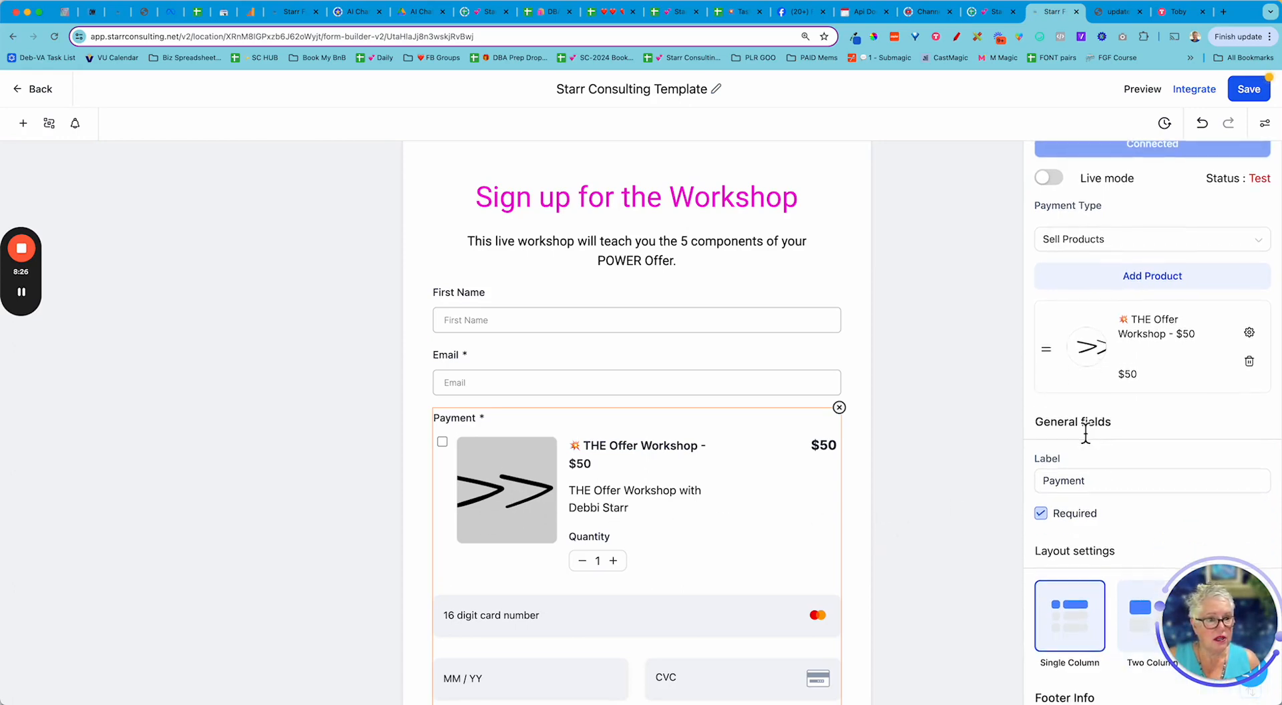
scroll(1086, 432, down, 2)
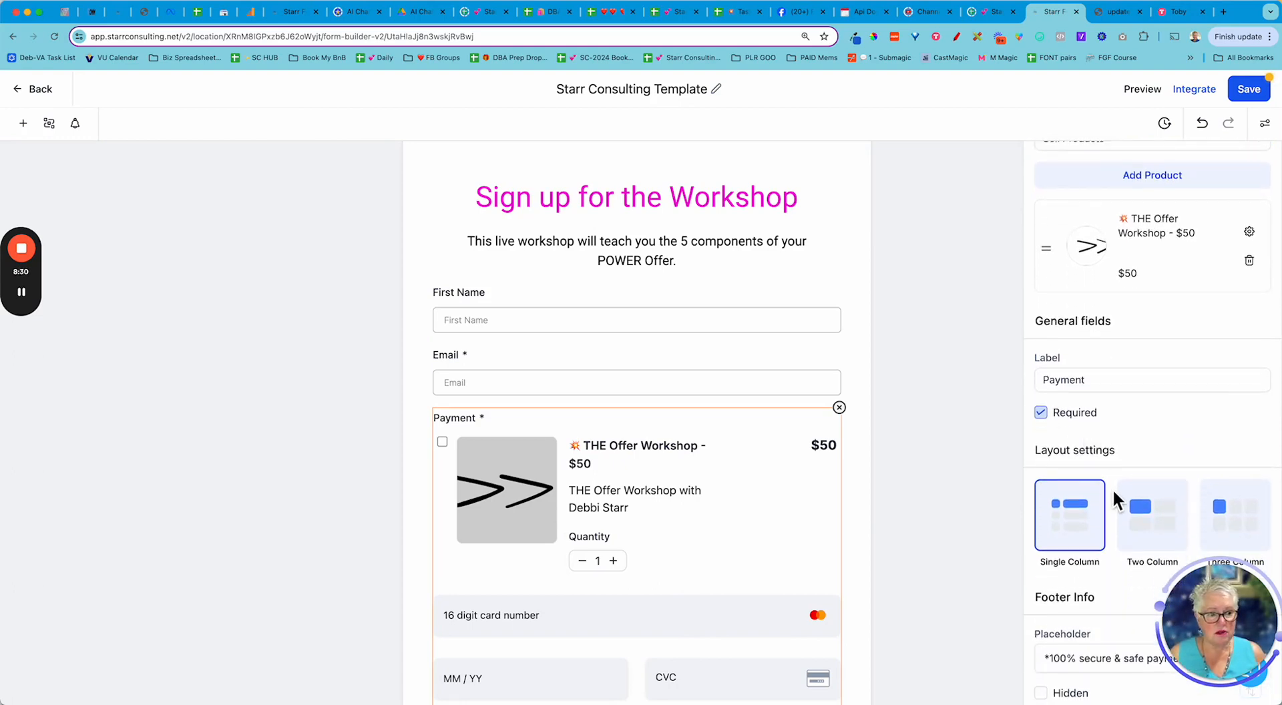
mouse_move(24, 288)
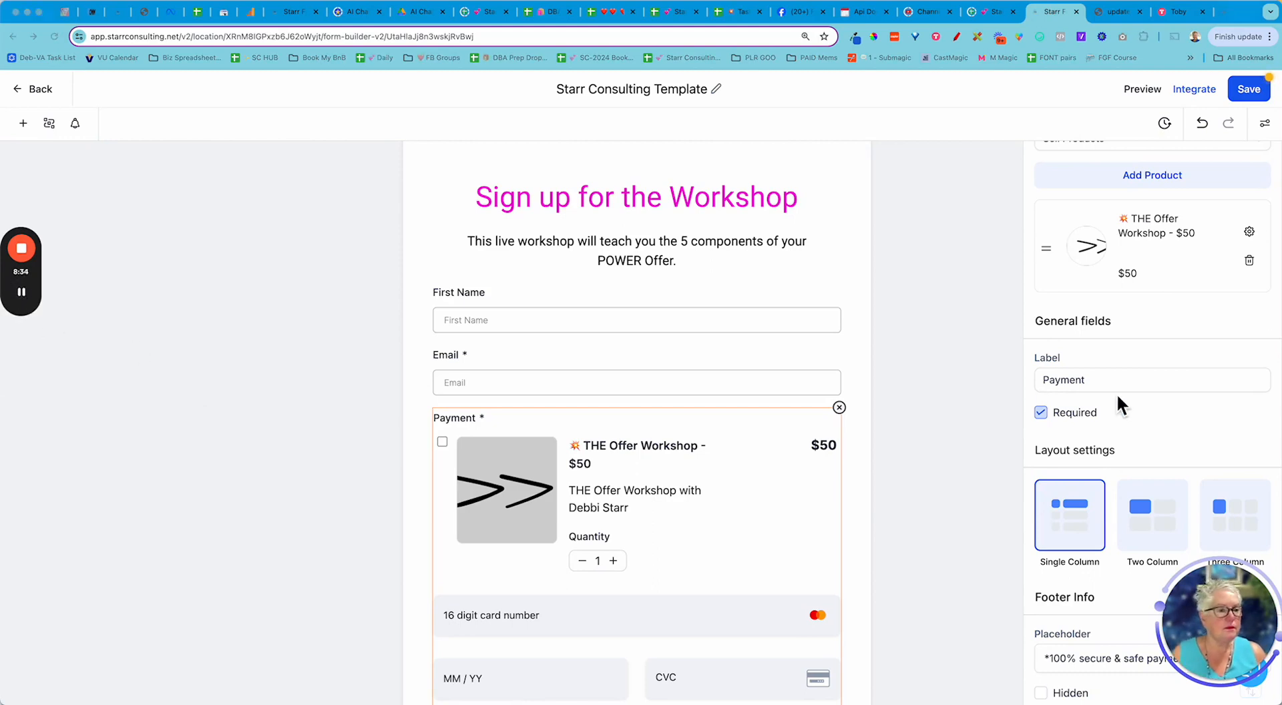
click(1248, 233)
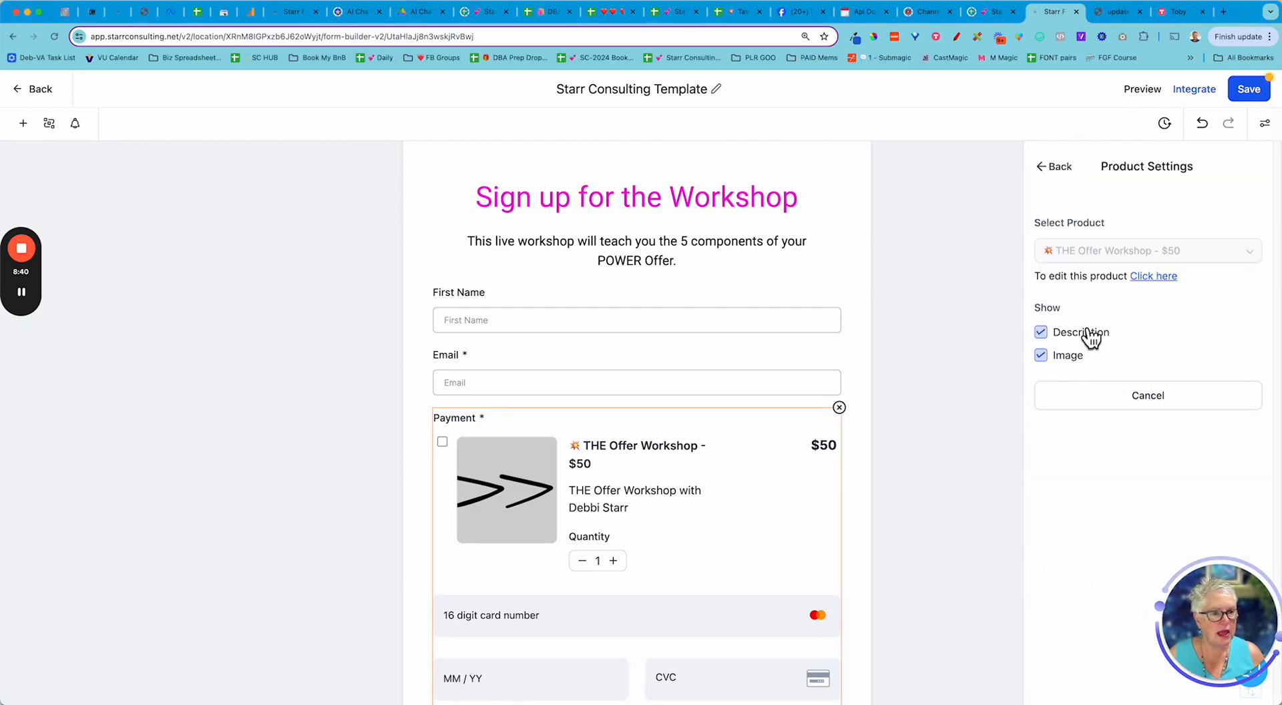
click(1041, 332)
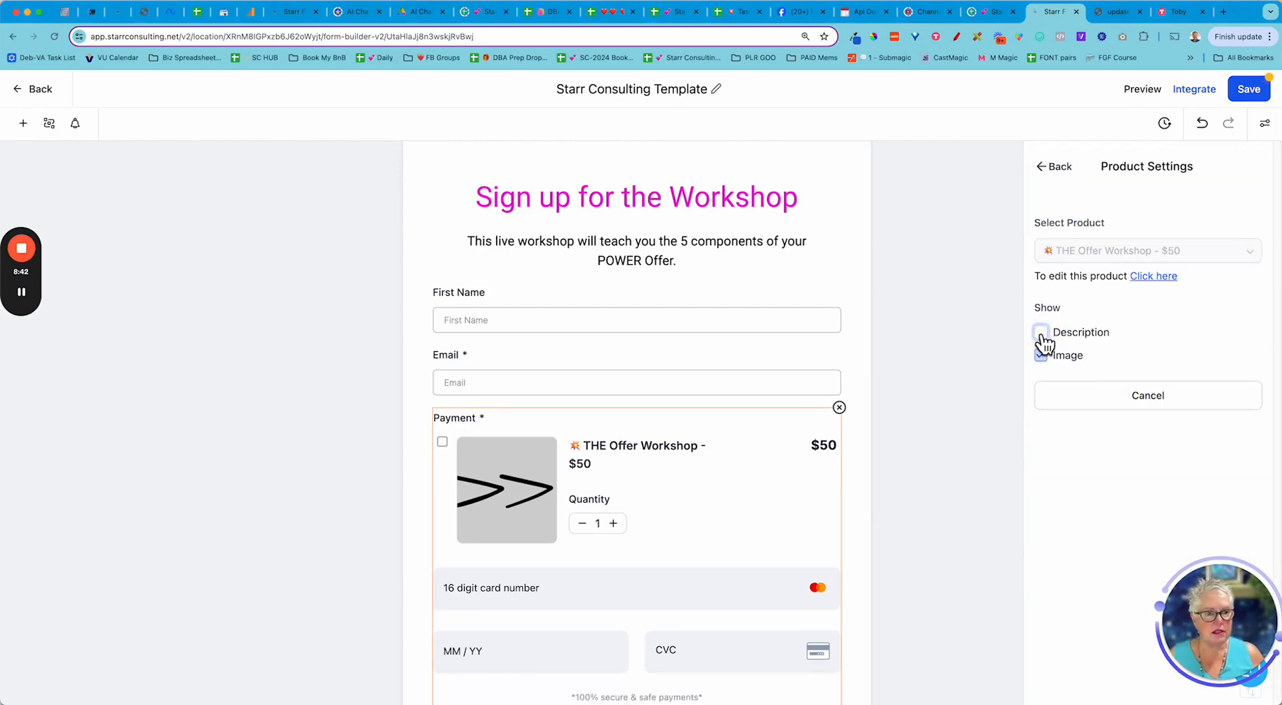
click(1041, 356)
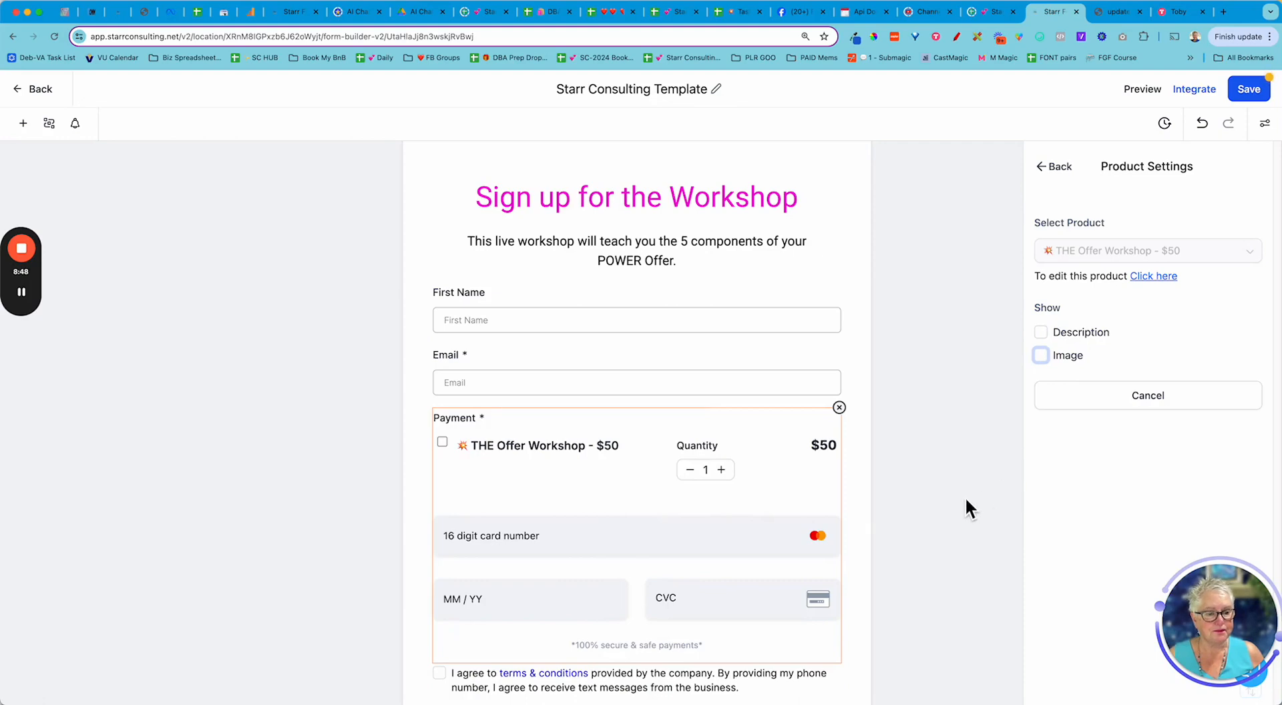
- Save the form changes
scroll(965, 505, down, 2)
scroll(1026, 480, up, 2)
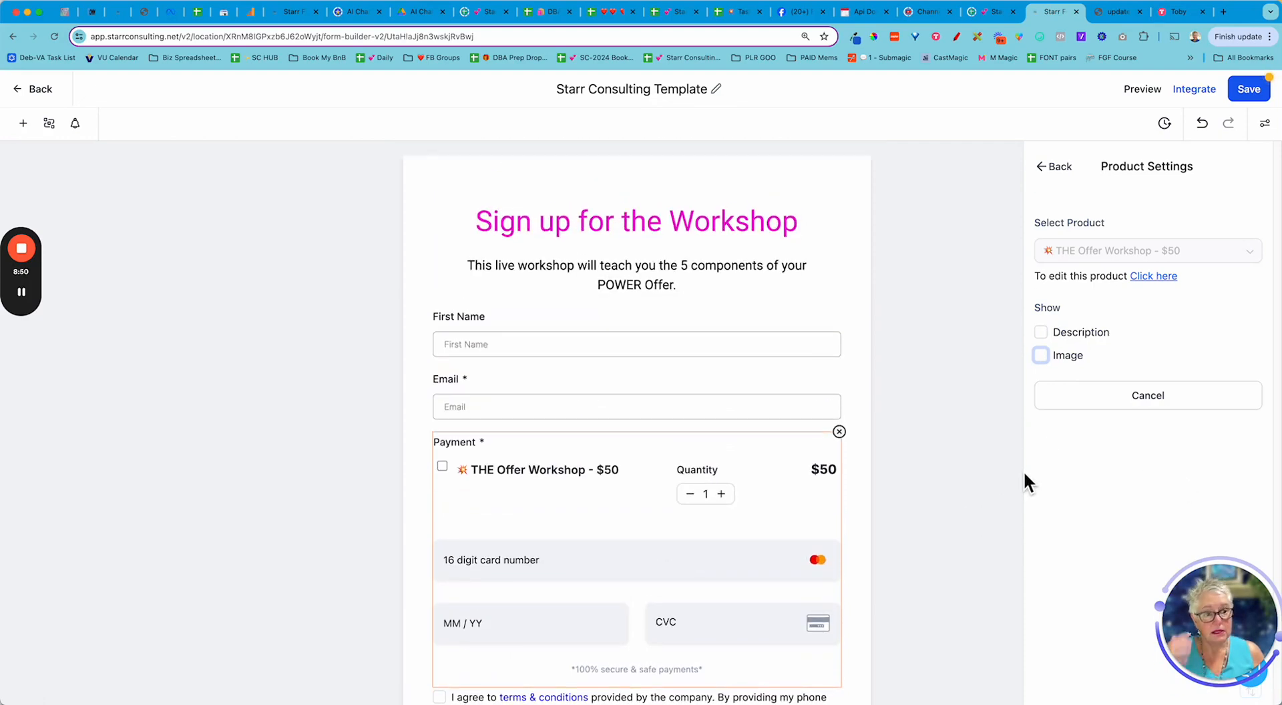
click(1250, 95)
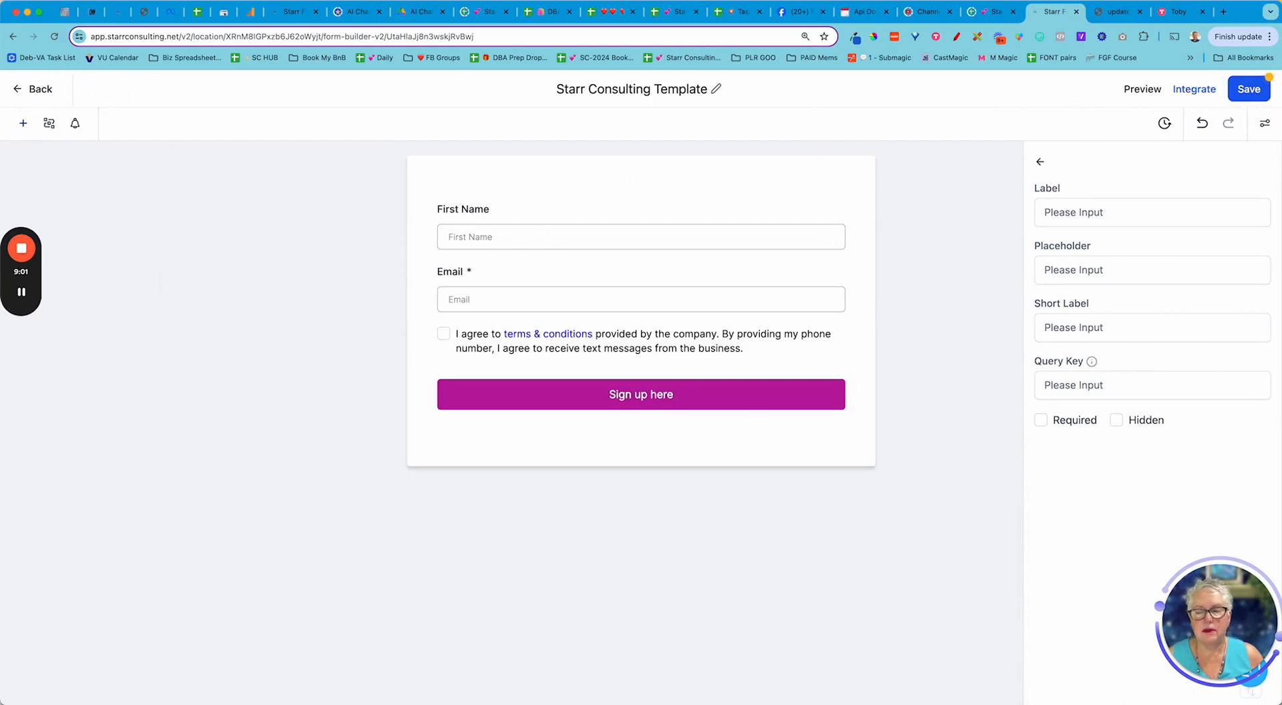
- Reload the builder and check the 'Sign up for the Offer Workshop' heading, intro and $50 payment block
click(22, 291)
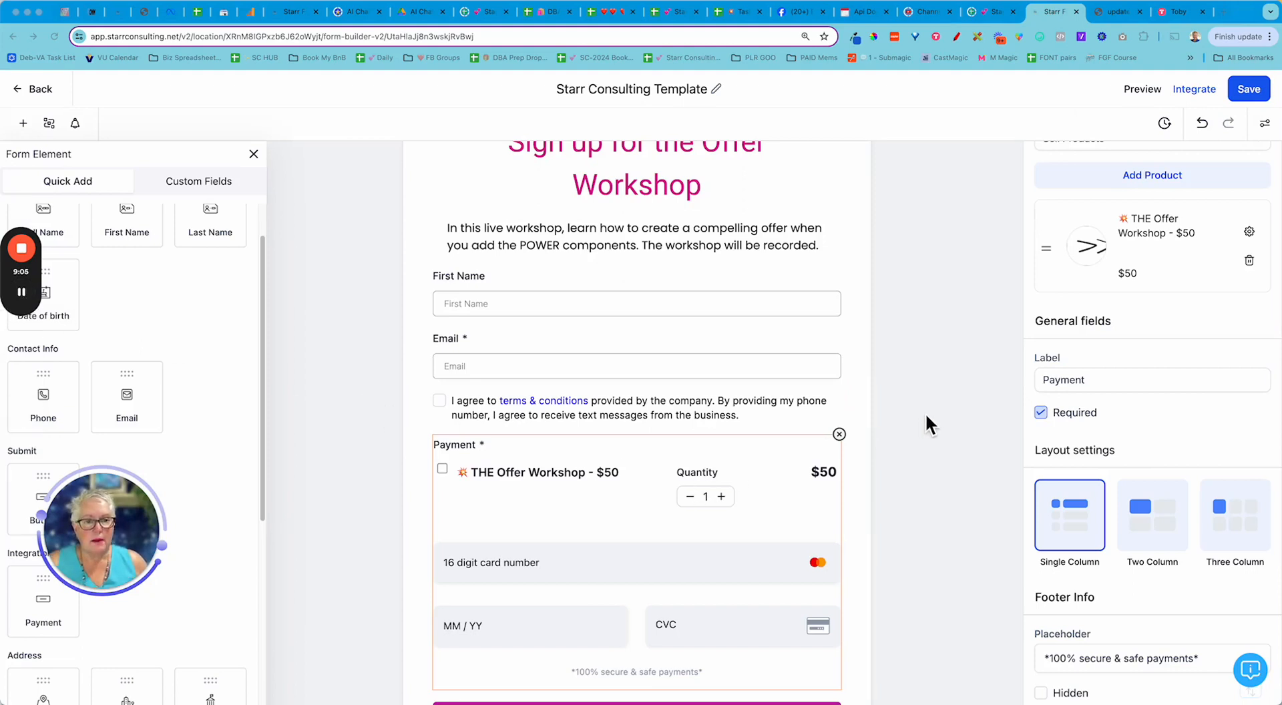
scroll(926, 416, up, 2)
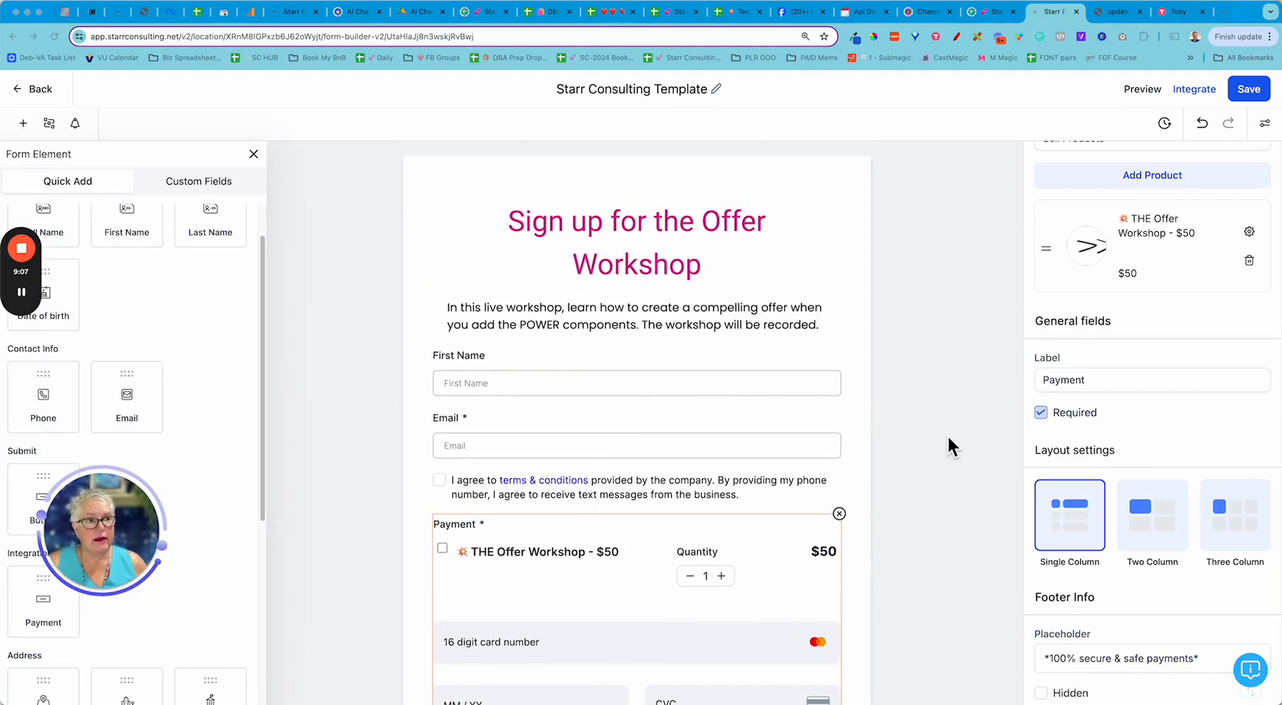
scroll(947, 438, down, 2)
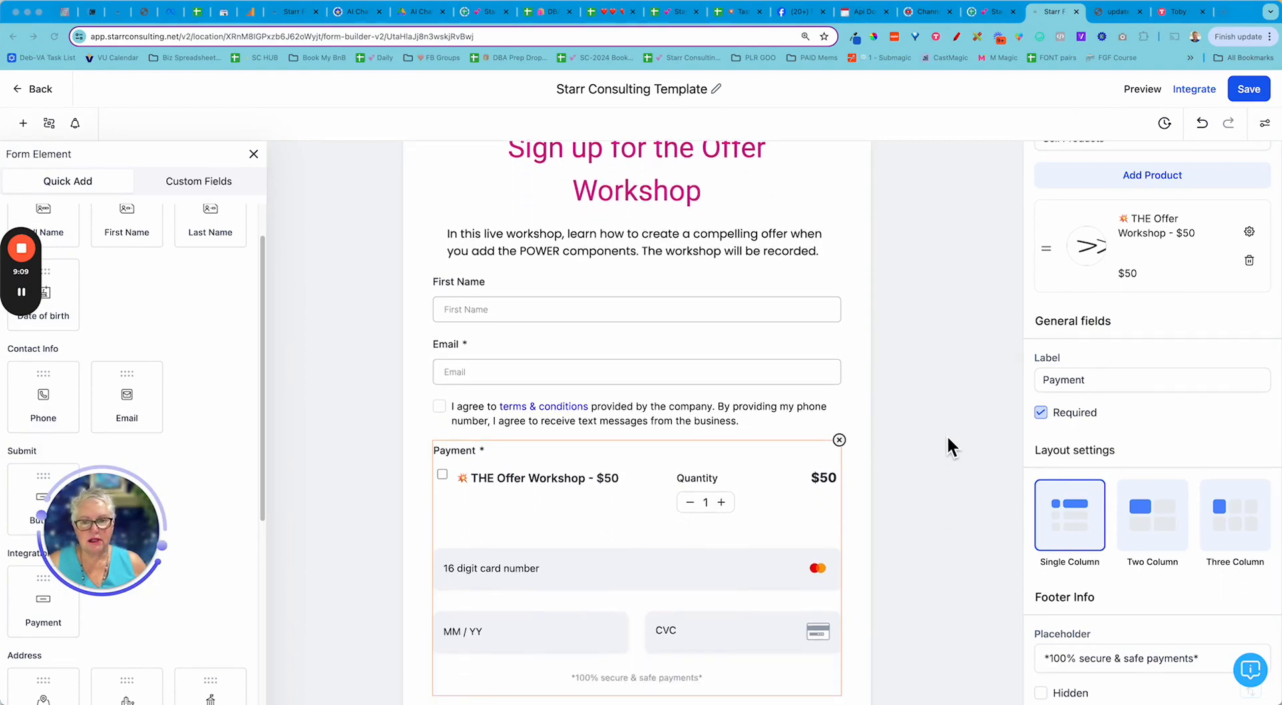
scroll(946, 434, up, 2)
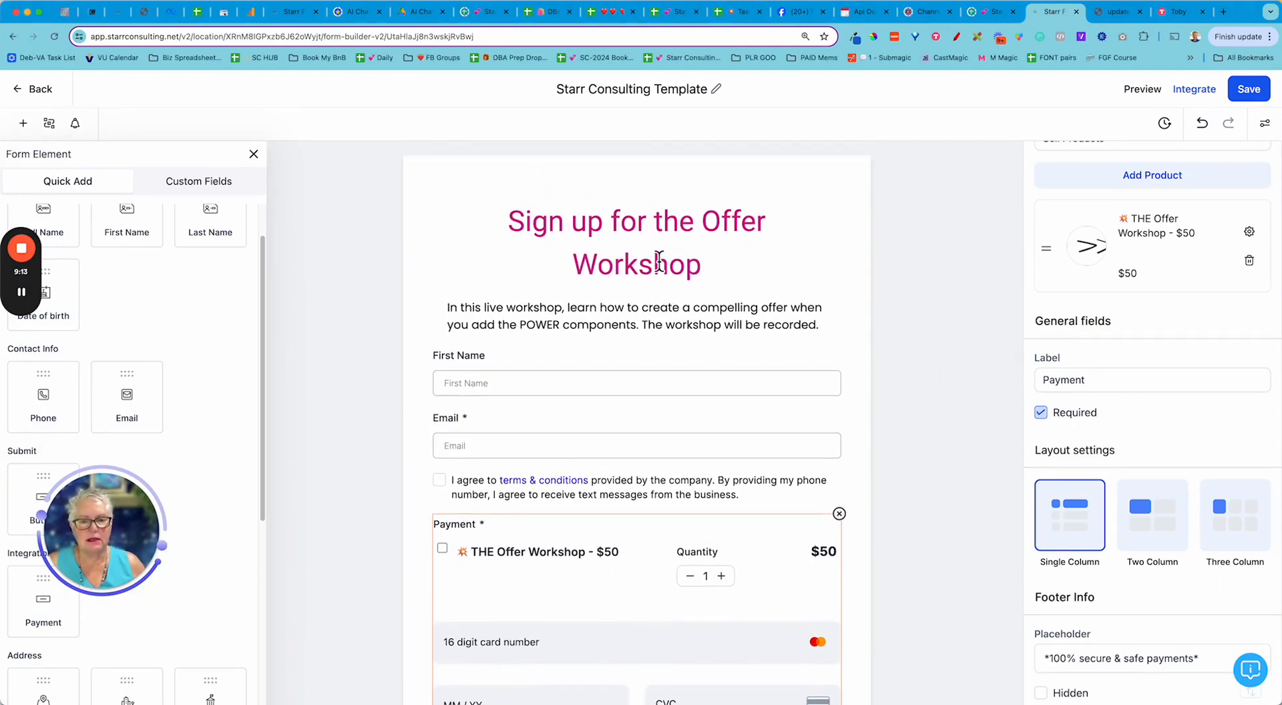
scroll(695, 347, down, 2)
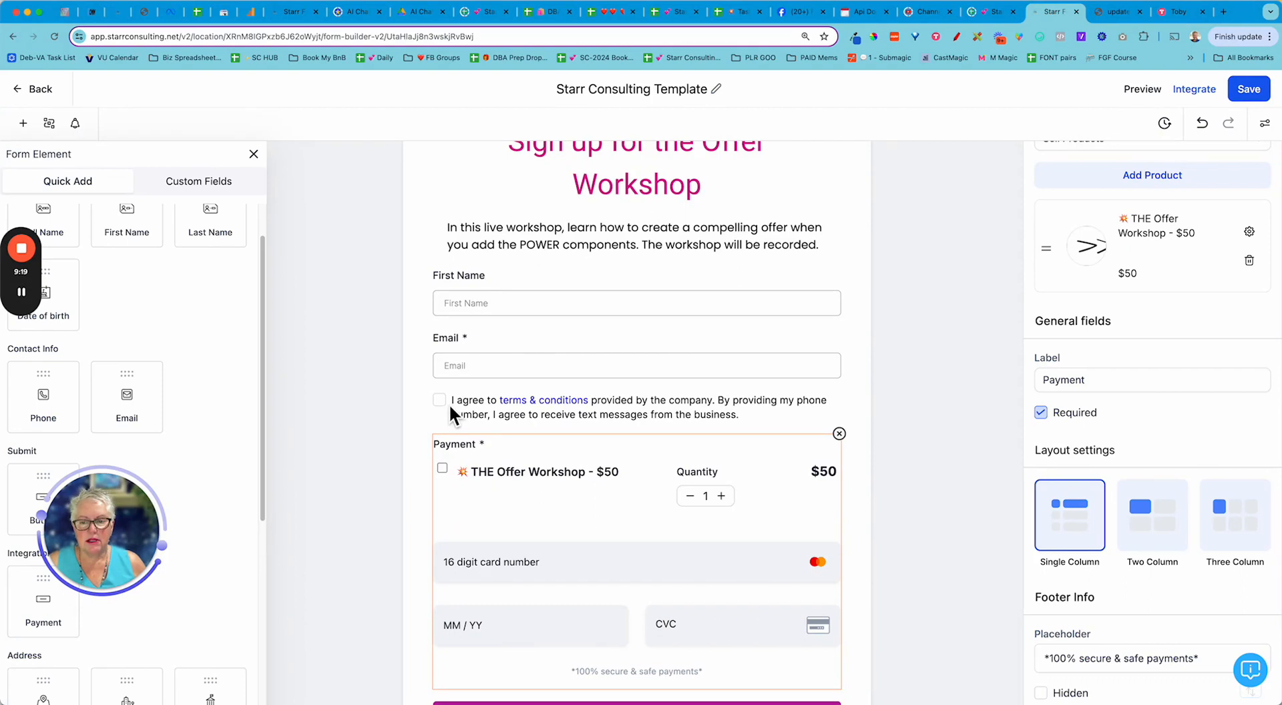
- Drag the T & C agreement below the Payment block, just above the sign-up button
click(739, 415)
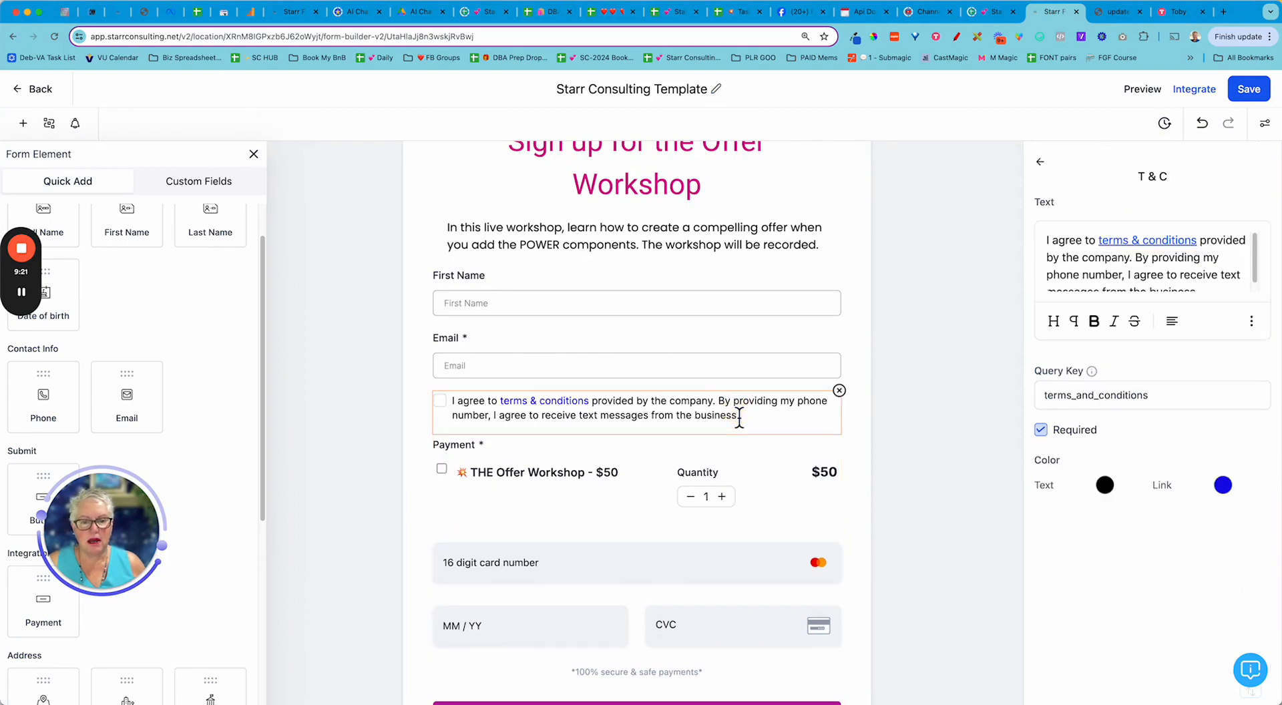
scroll(772, 438, down, 2)
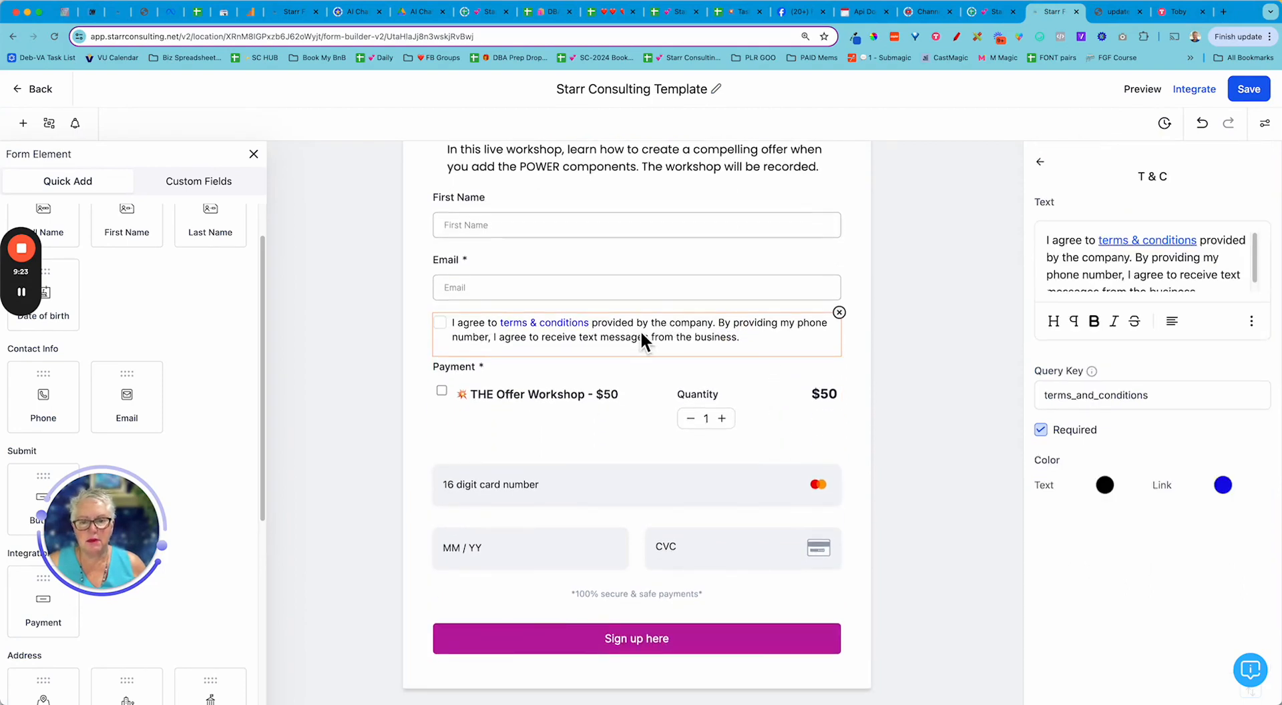
drag(629, 327, 627, 567)
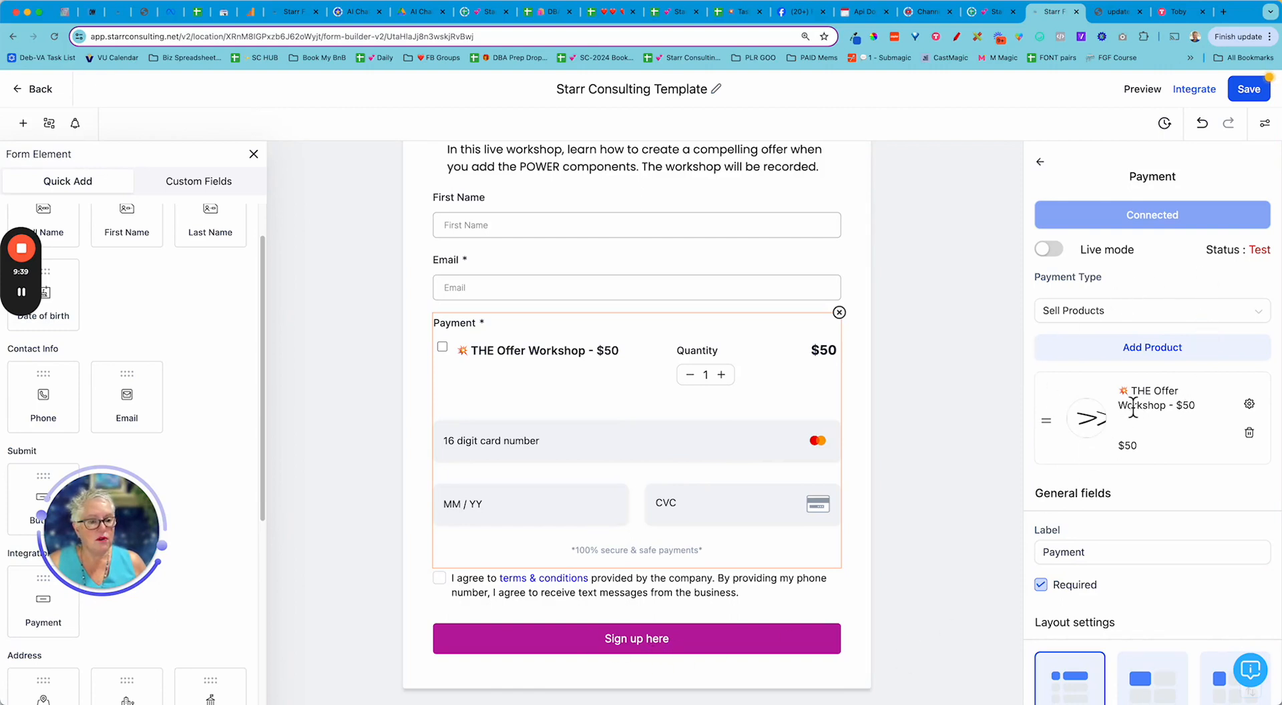
scroll(1121, 564, down, 3)
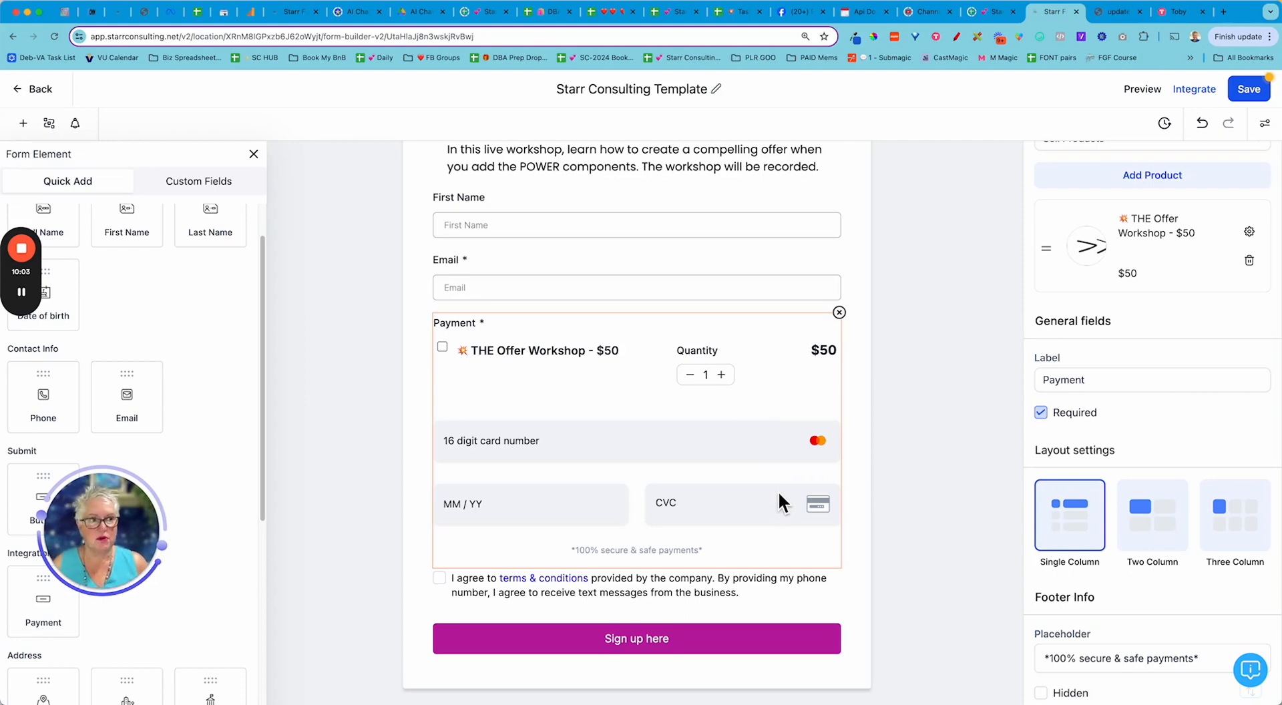
scroll(919, 507, up, 3)
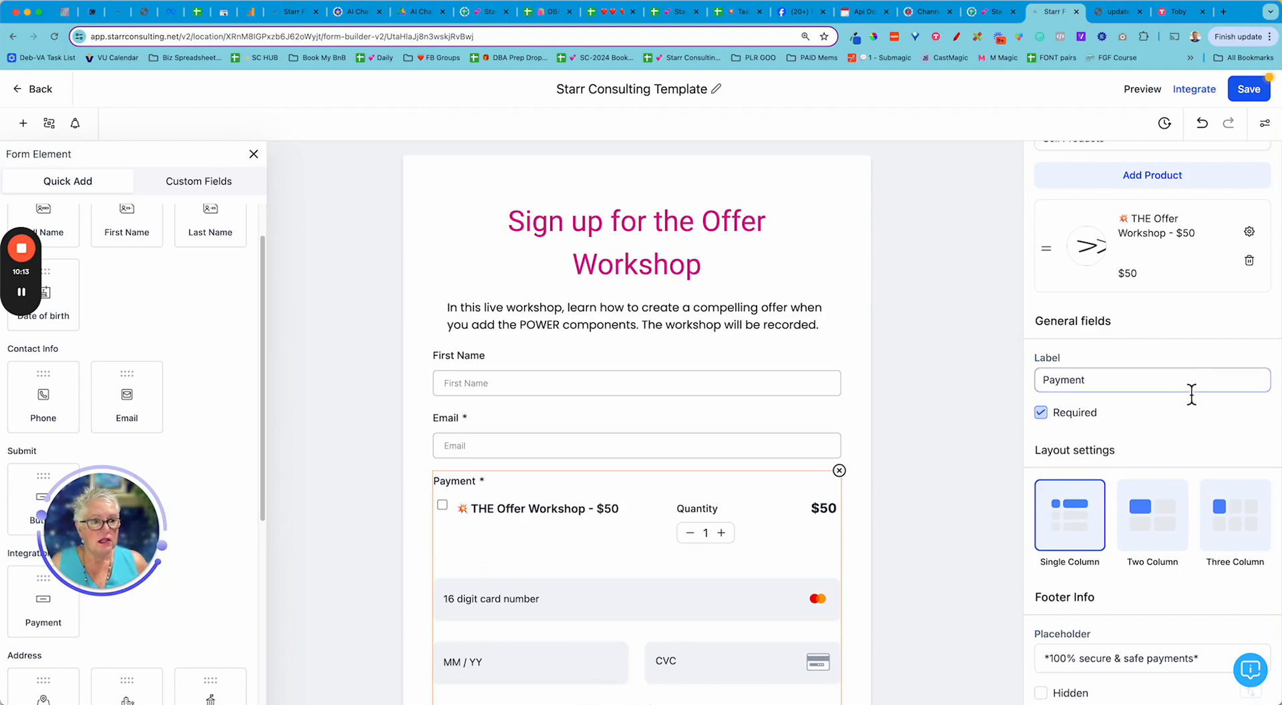
scroll(1200, 407, up, 3)
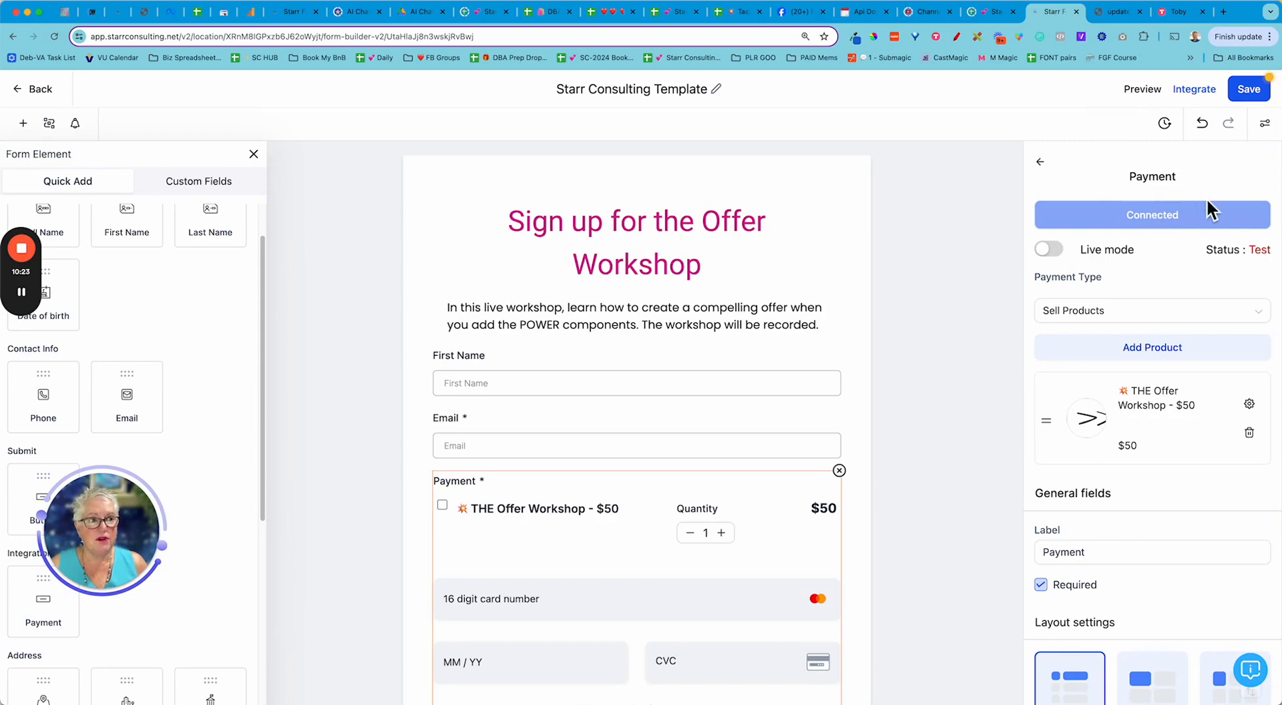
- Save the form, preview it in a new tab, then go back to the builder tab
click(1242, 93)
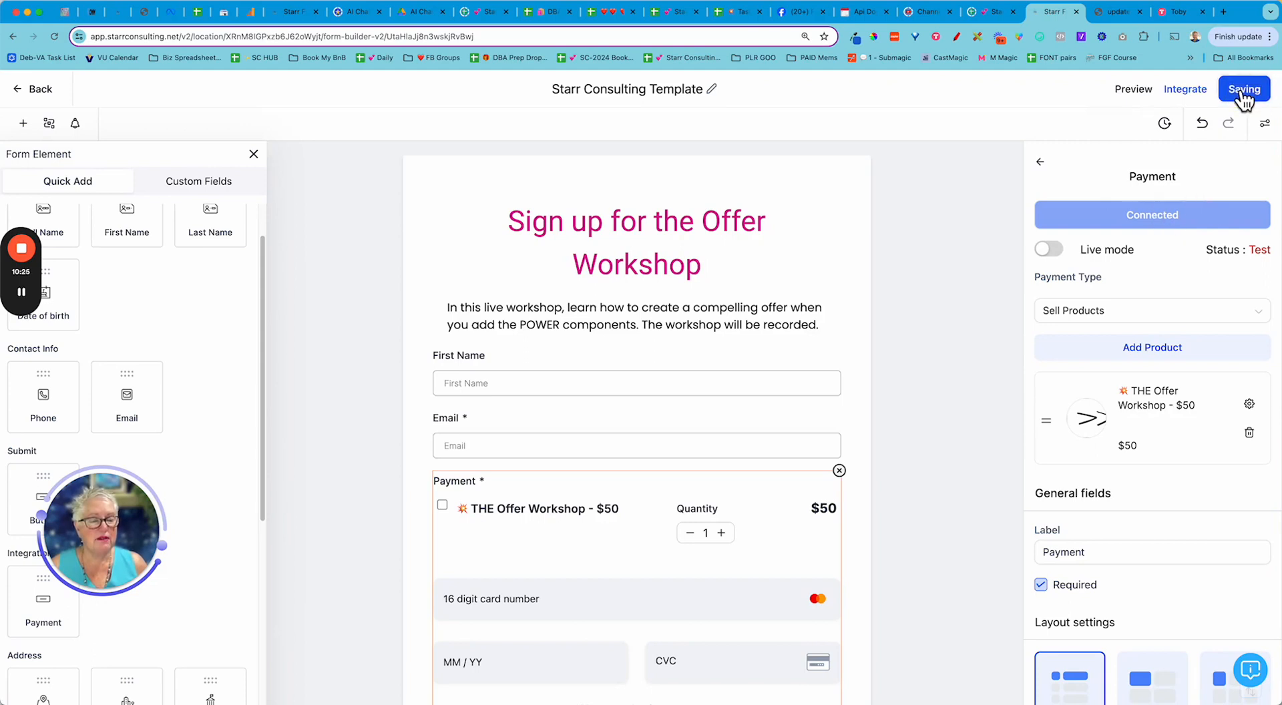
click(1135, 92)
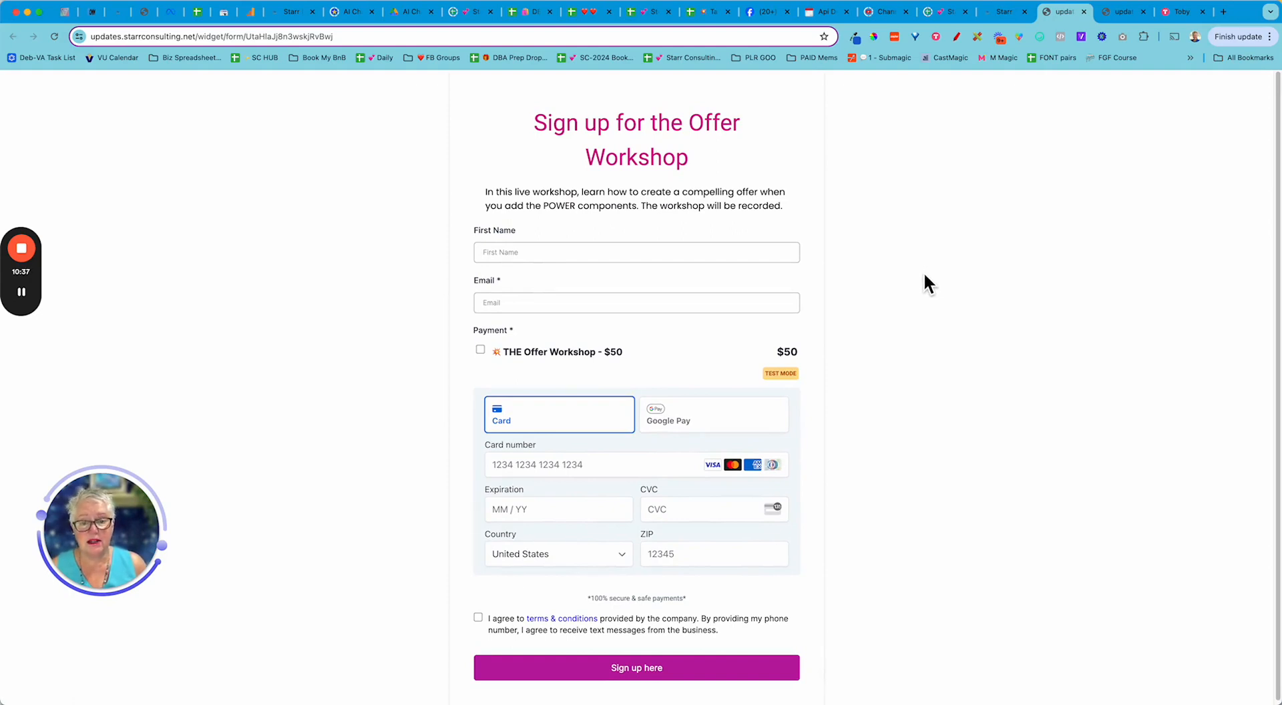
click(1005, 13)
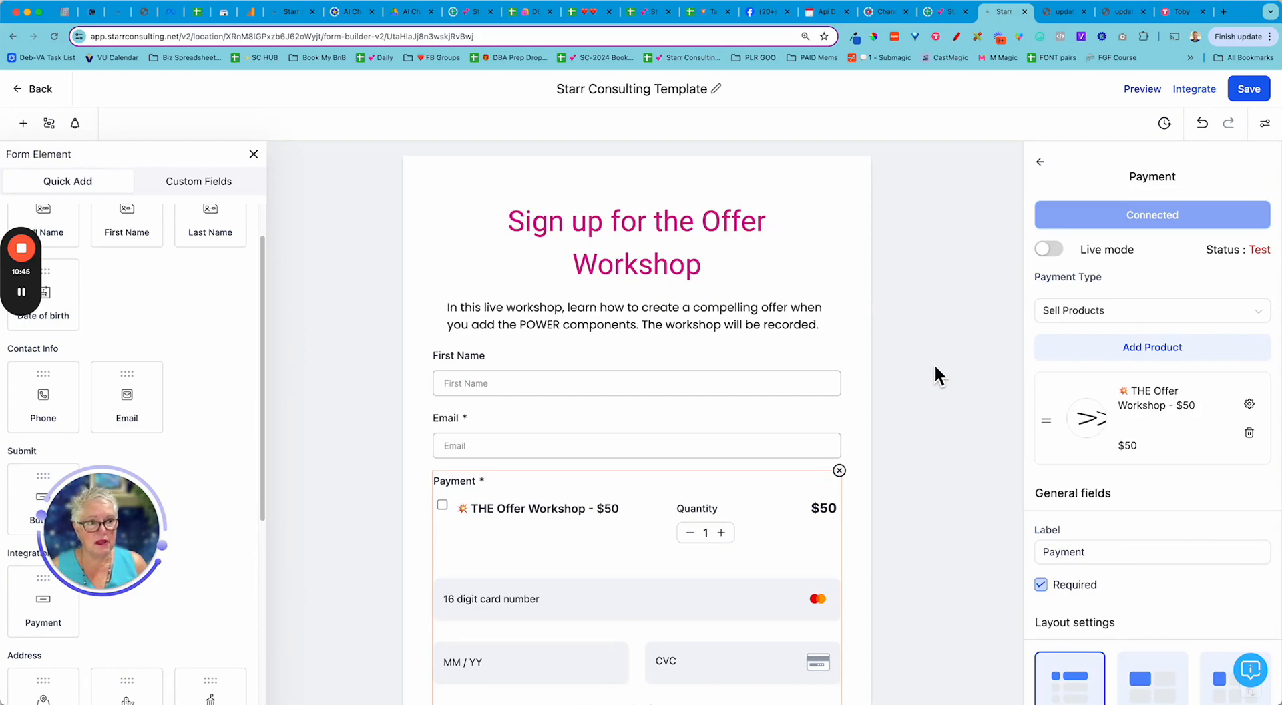
- In the Integrate Form options, choose Inline and copy the form's shareable link
click(1189, 93)
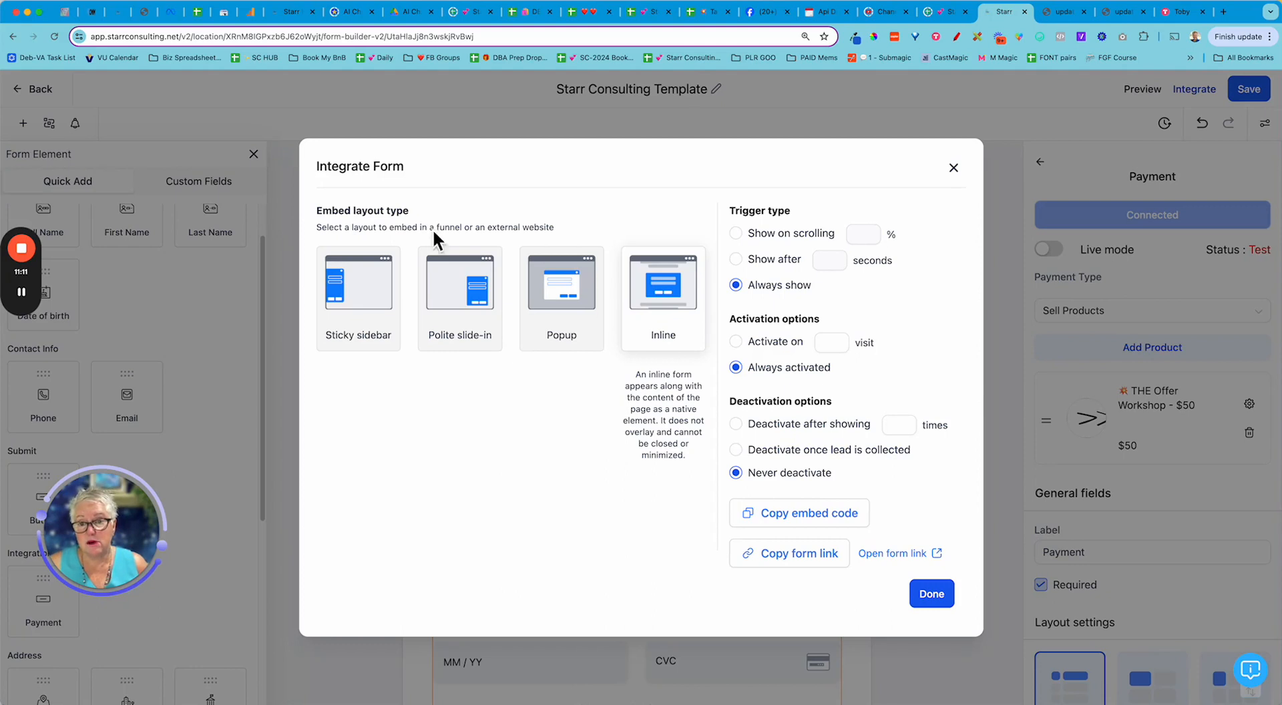
mouse_move(381, 289)
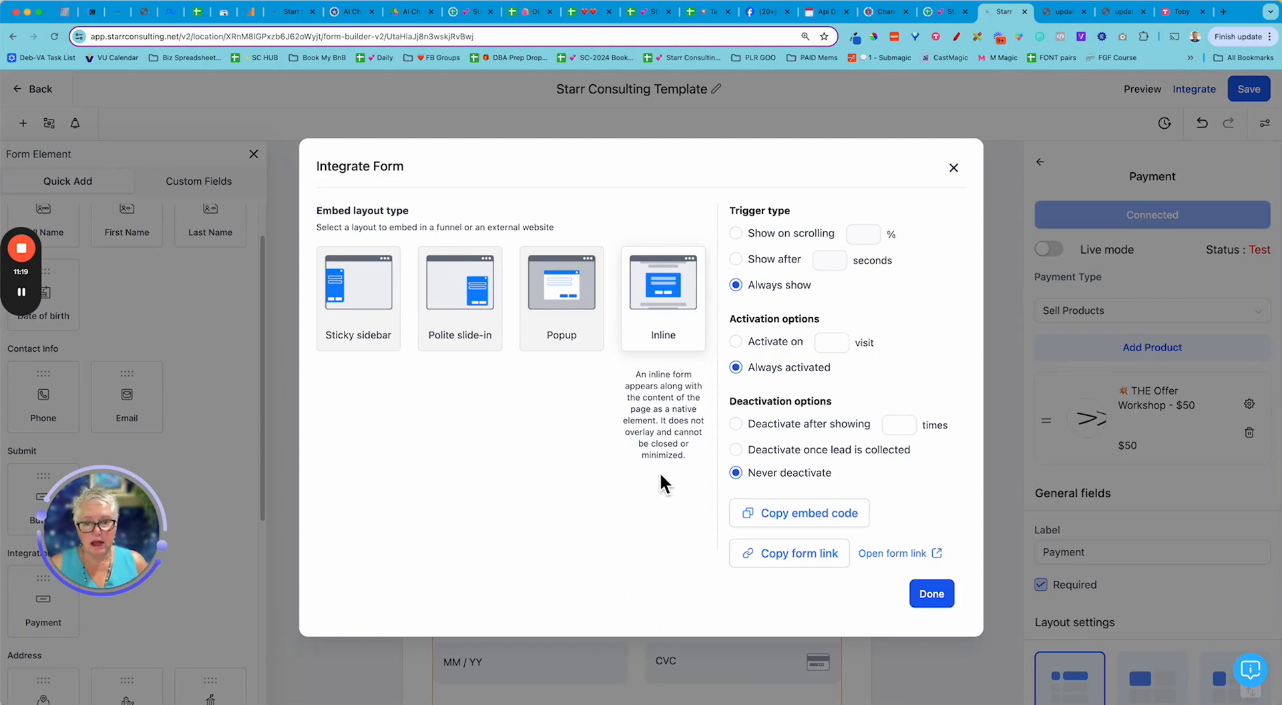
mouse_move(566, 343)
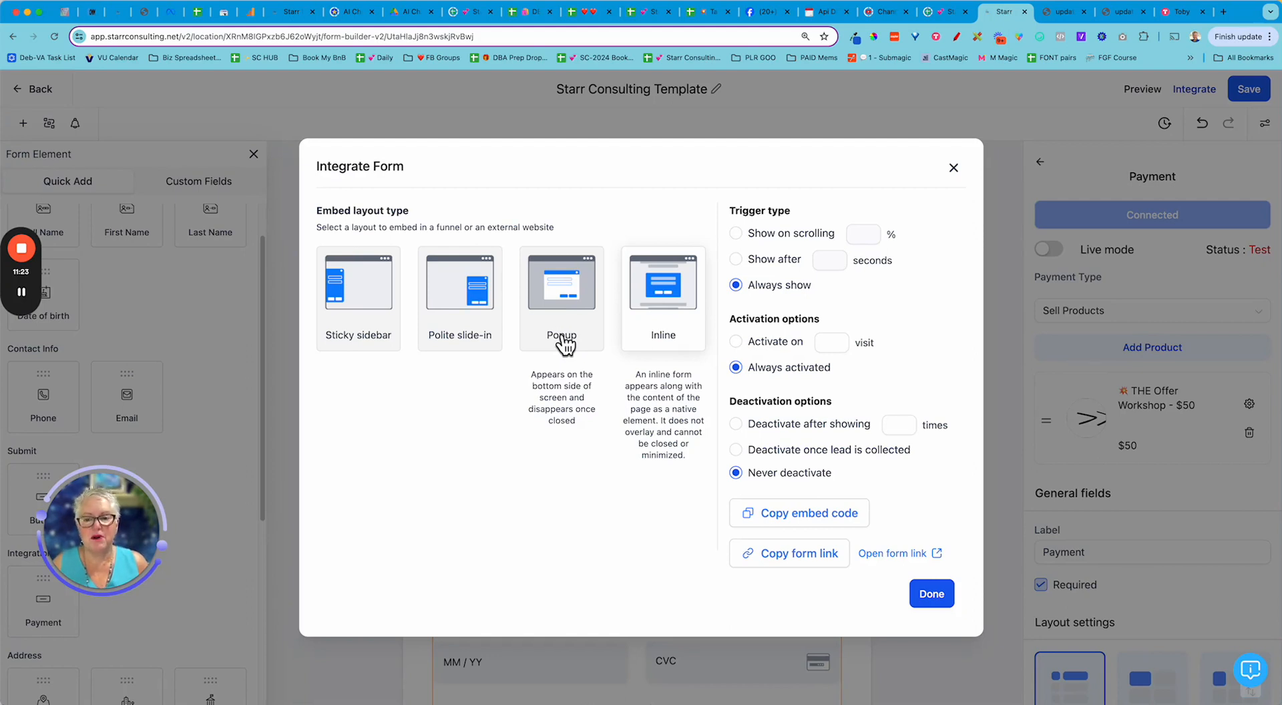
mouse_move(458, 315)
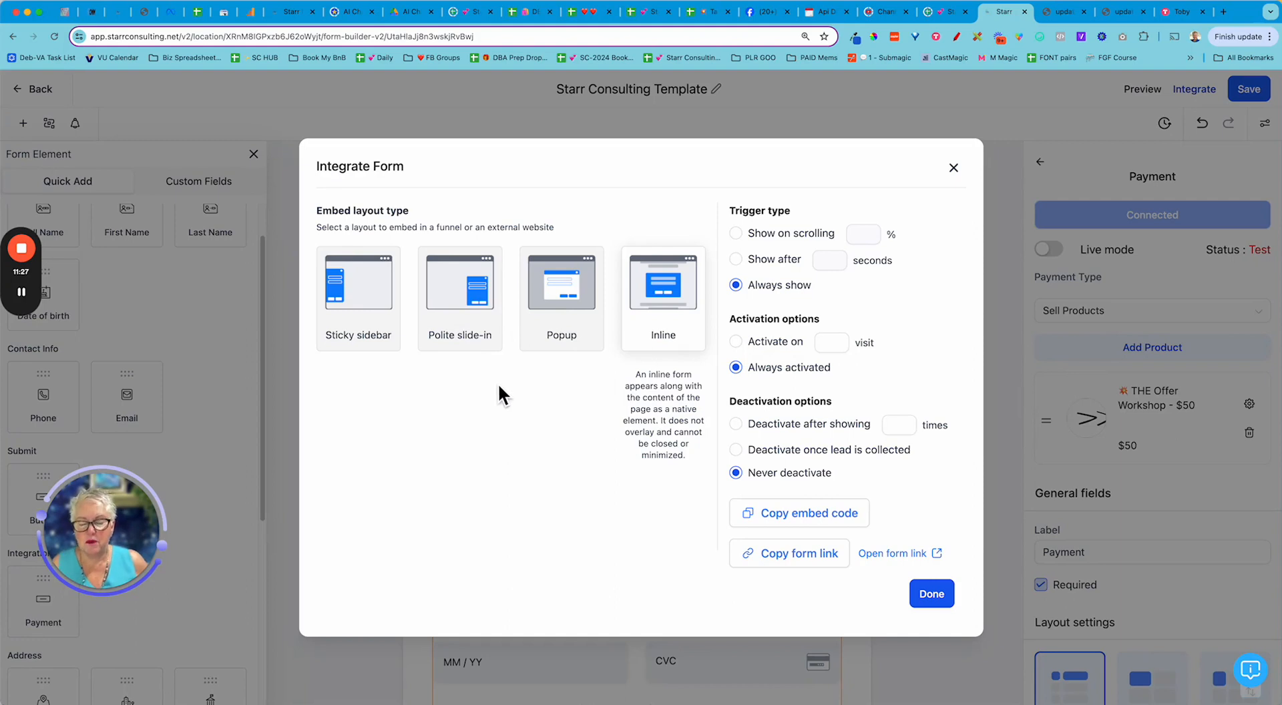
mouse_move(391, 353)
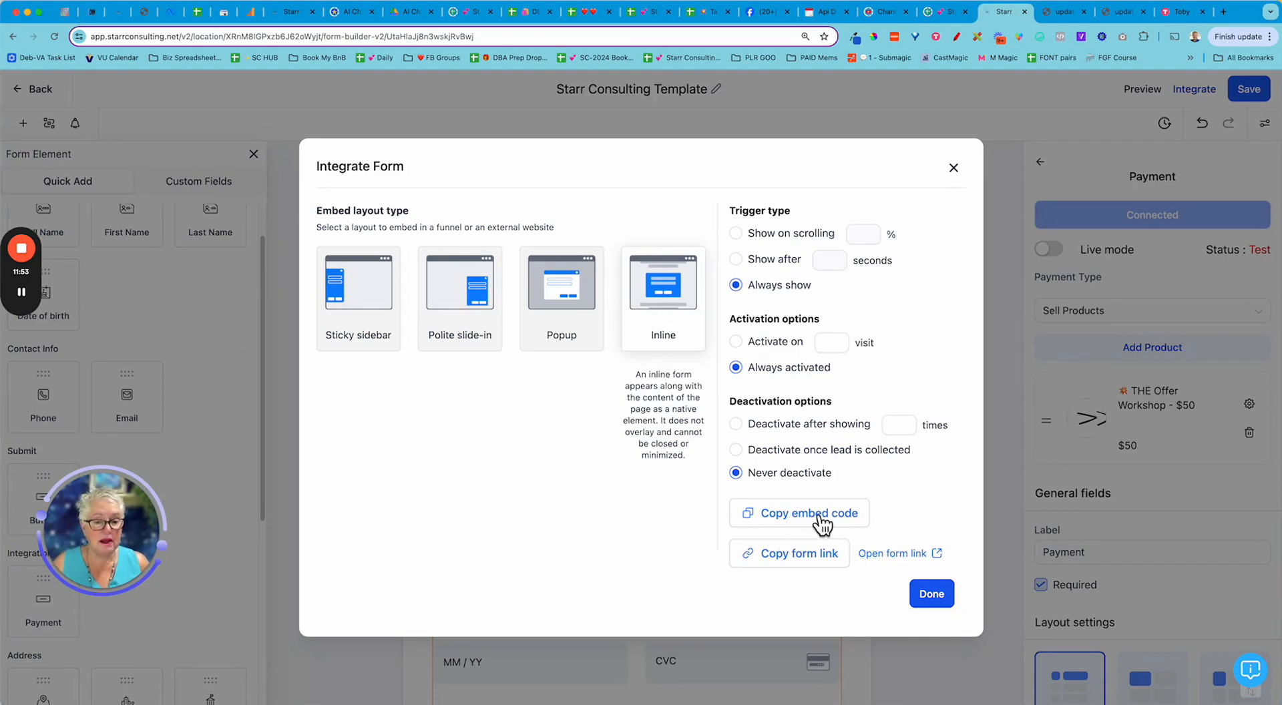
click(783, 561)
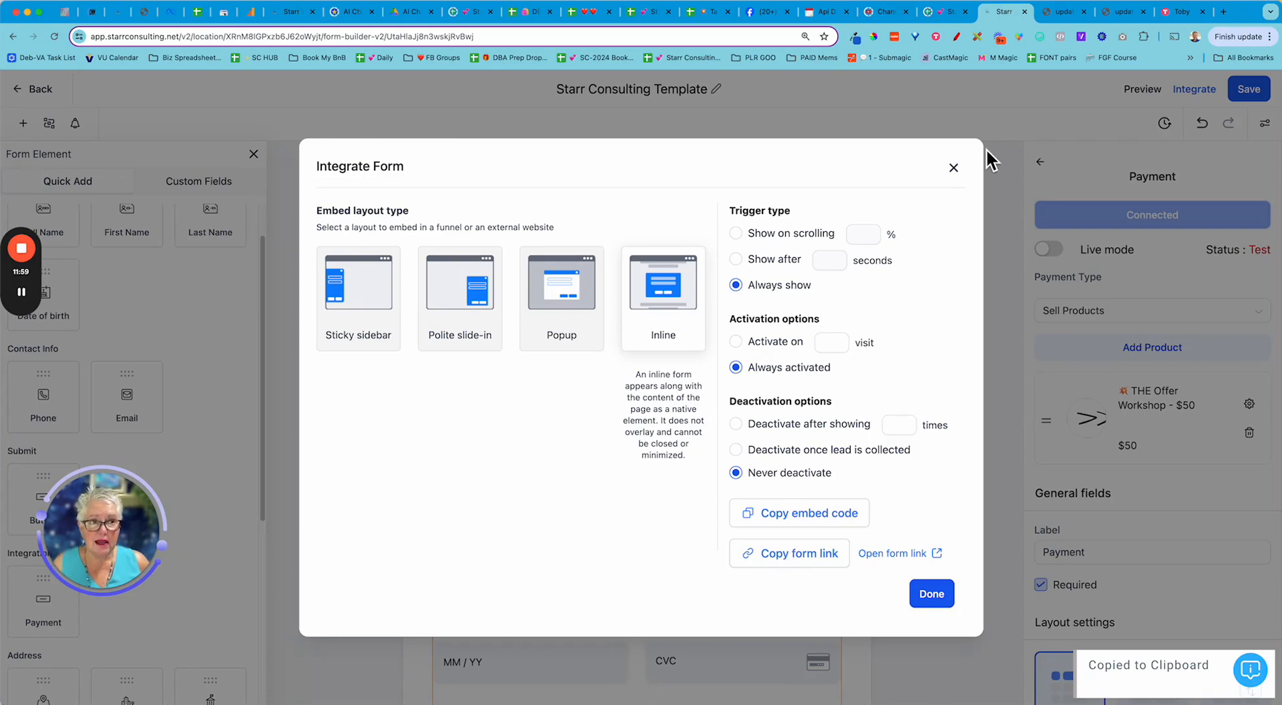
- Paste the copied form link into a new Chrome tab and load it
click(1227, 17)
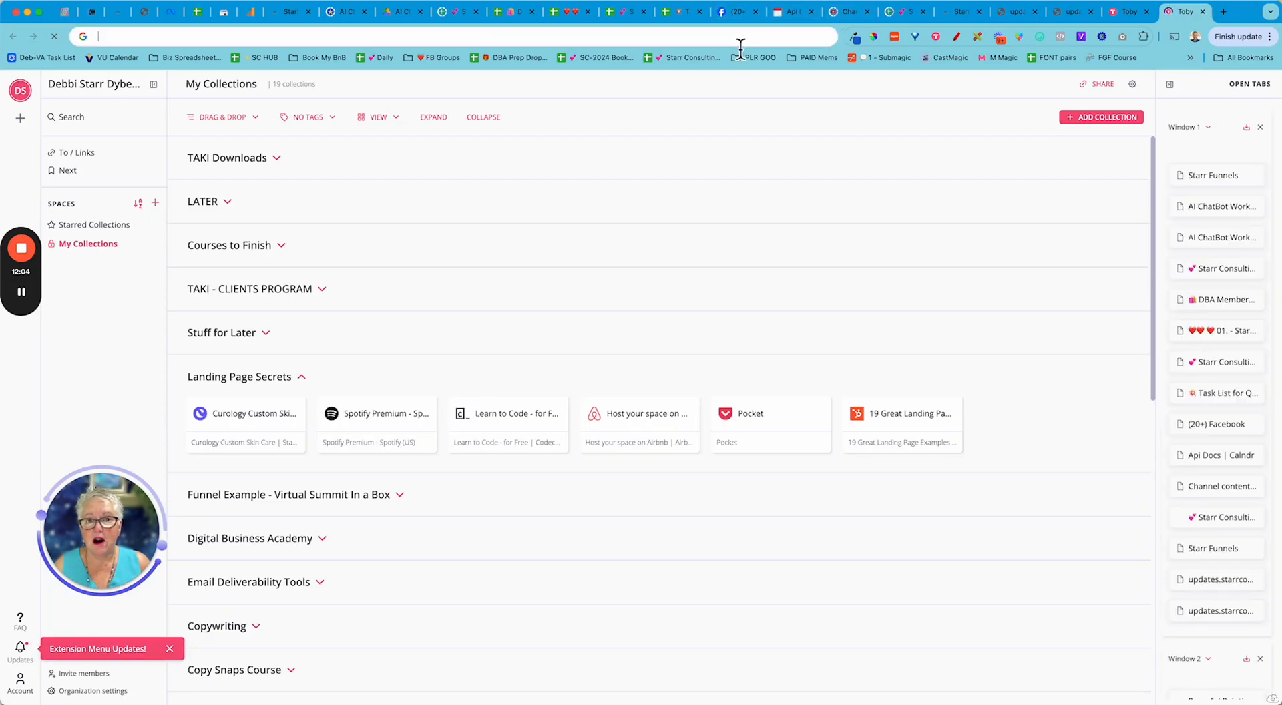
click(740, 48)
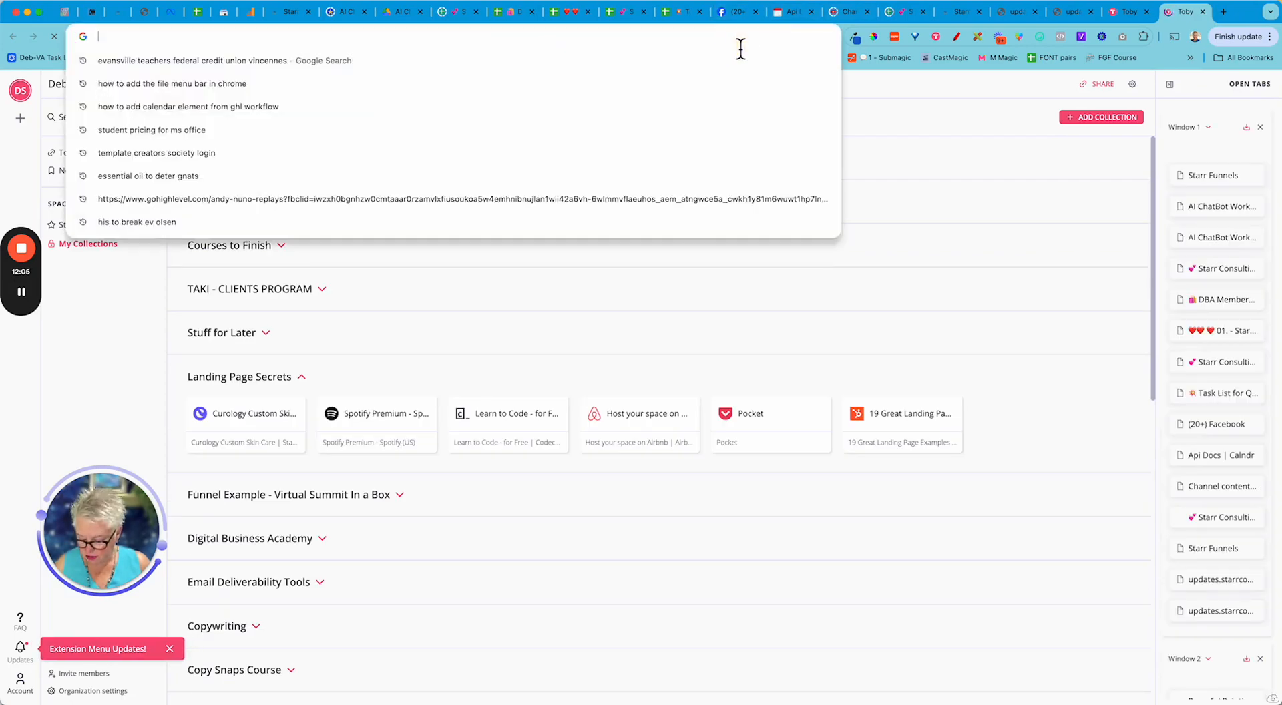
key(super+v)
key(Return)
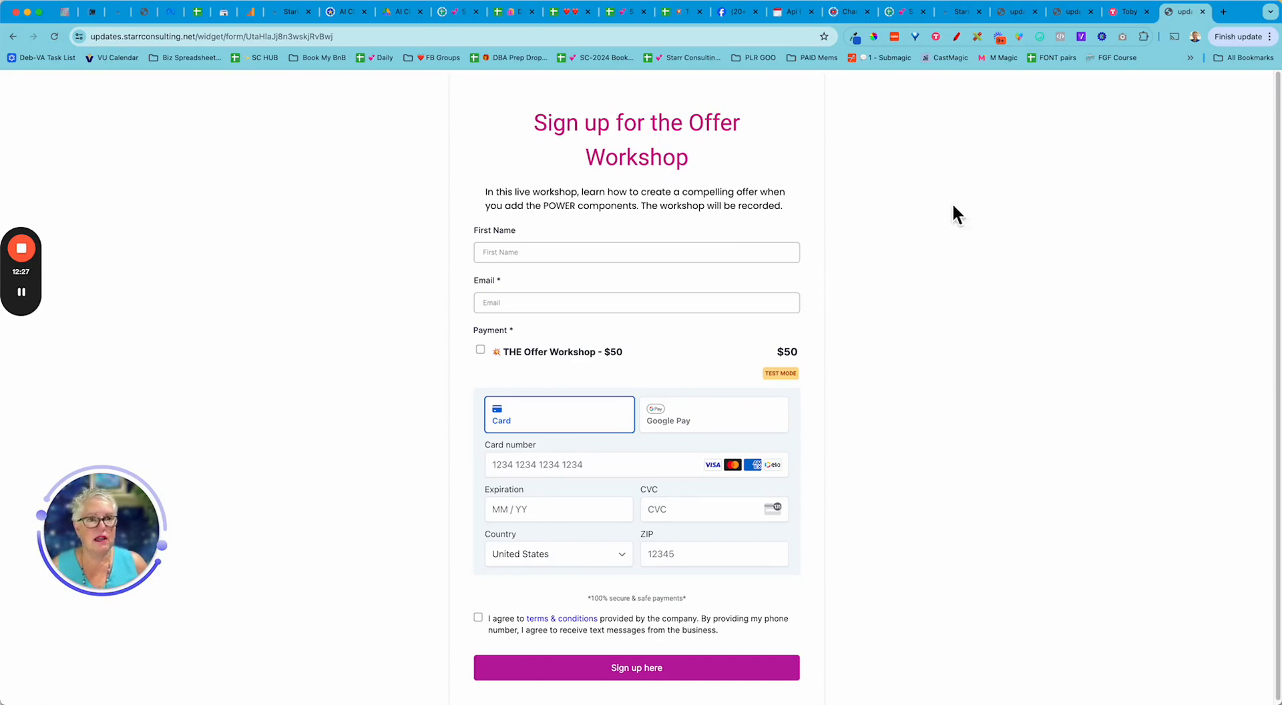
- Return to the Starr Funnels tab and dismiss the Integrate Form dialog with Done
click(970, 14)
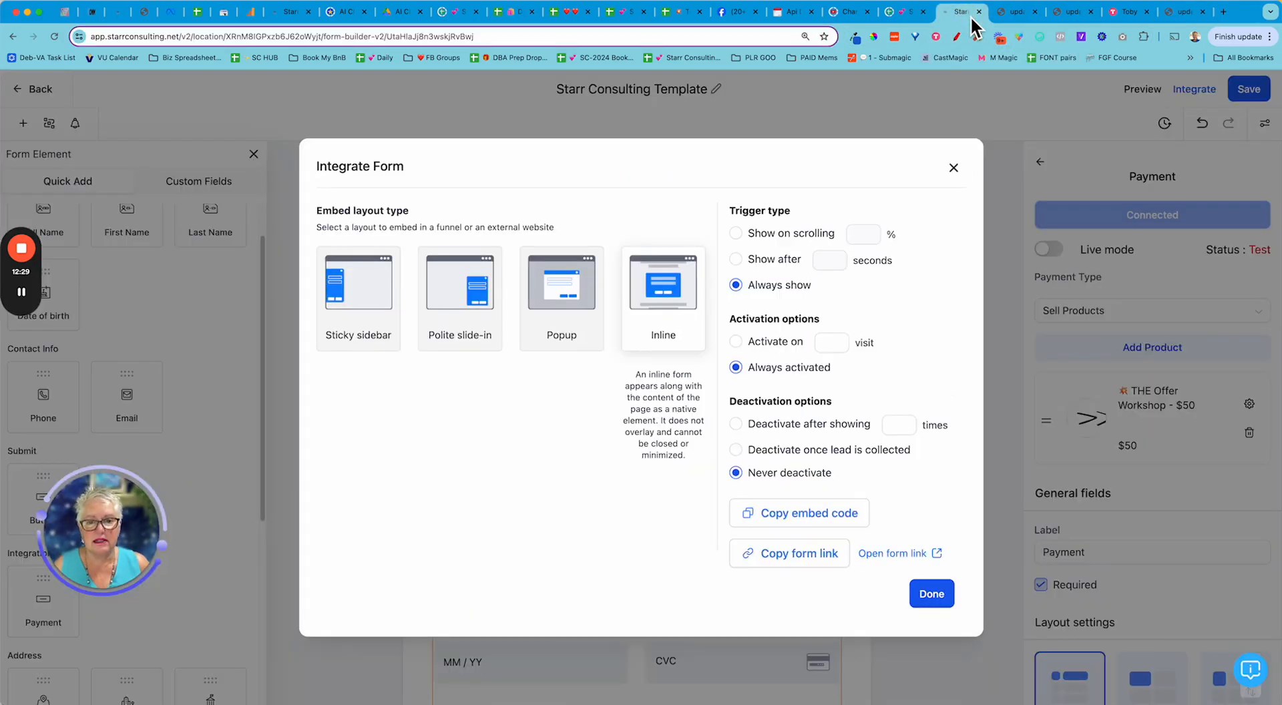
click(934, 593)
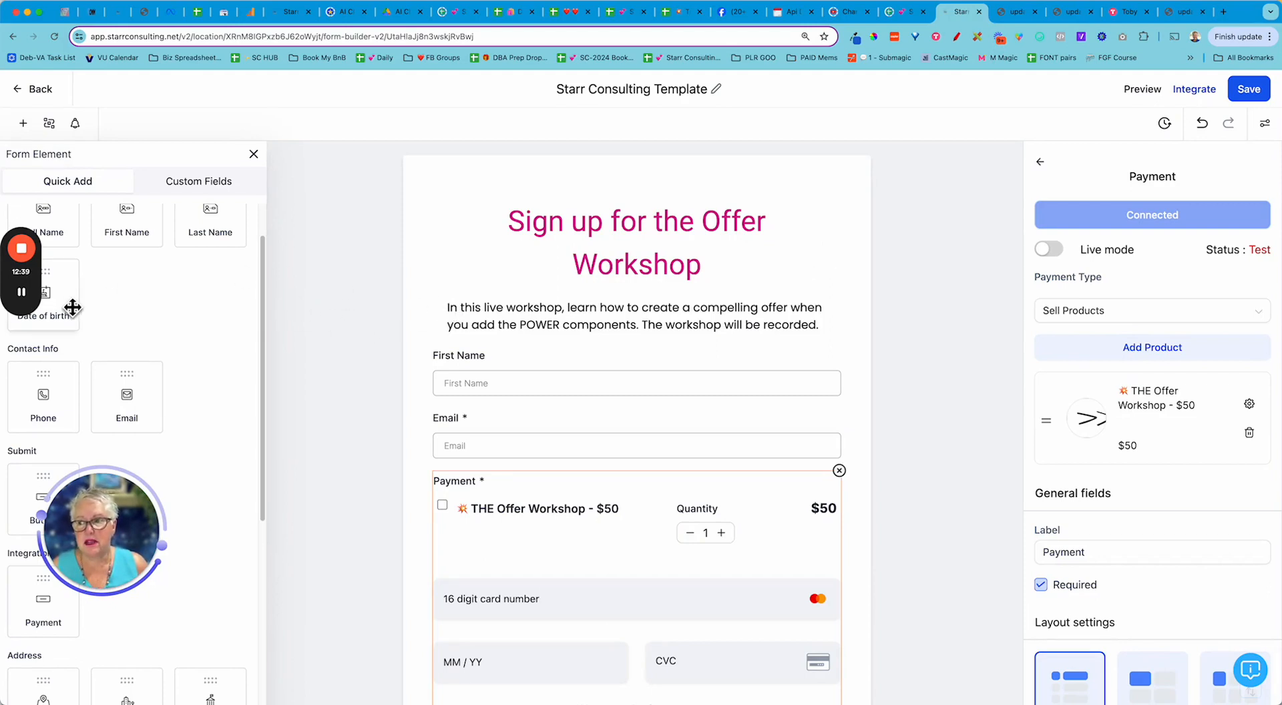
mouse_move(24, 294)
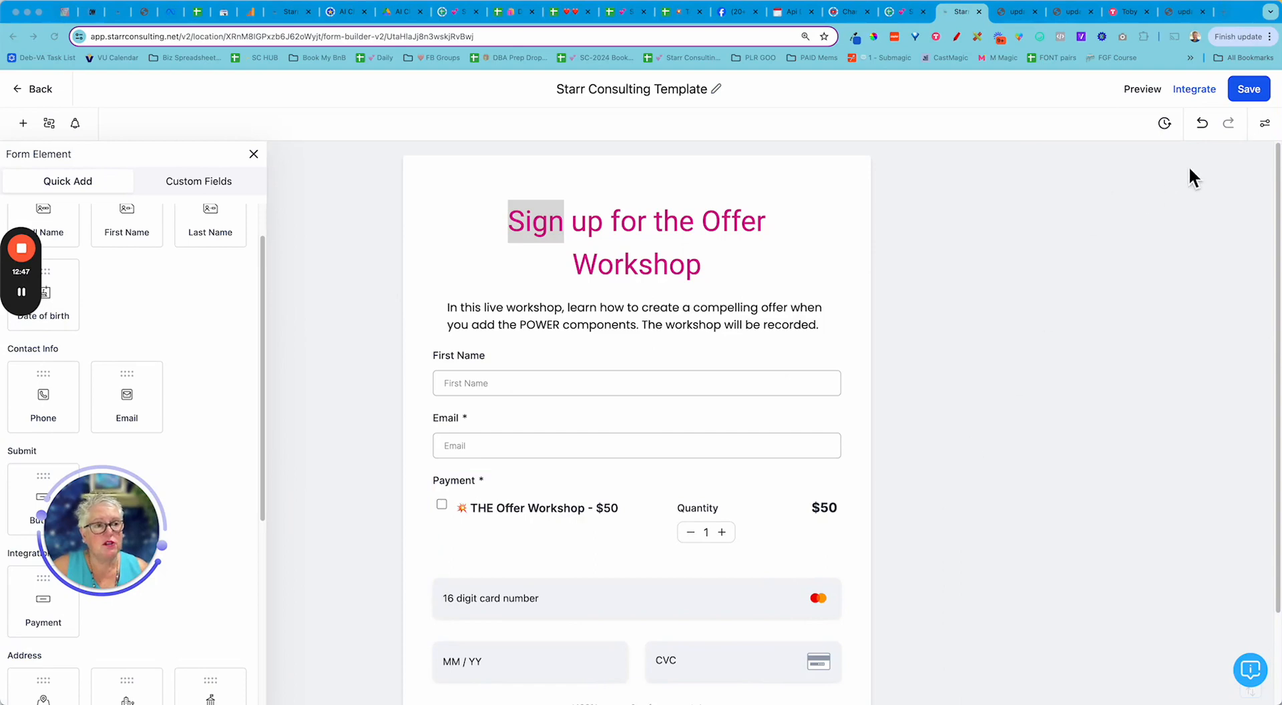
- Open Styles & Options and scroll the Styles tab to the Background Image setting
click(1265, 124)
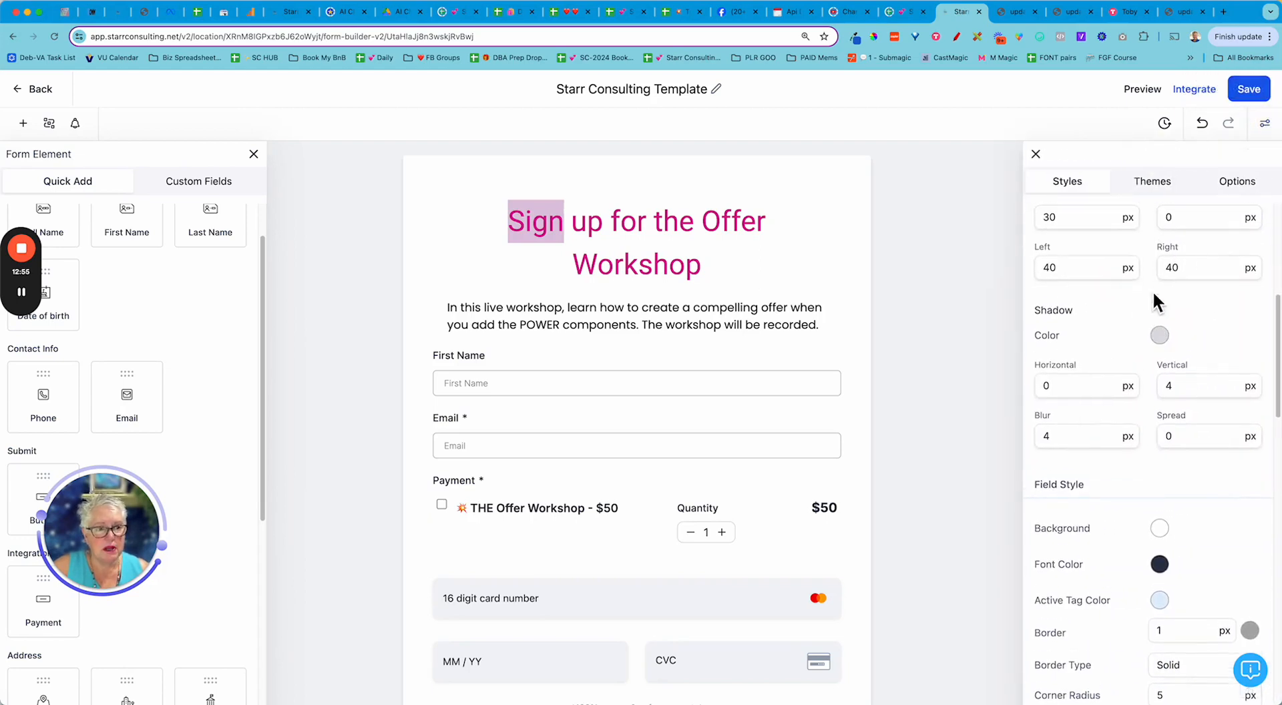
scroll(1200, 351, down, 1)
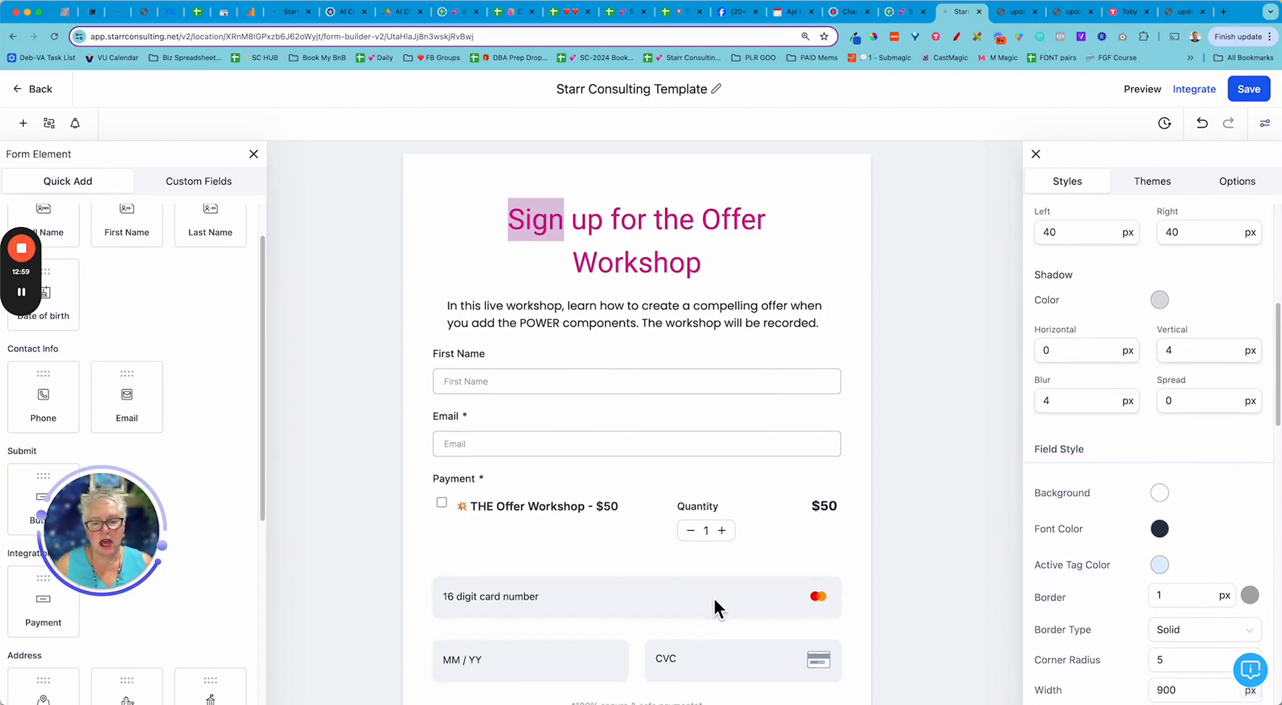
scroll(712, 594, down, 3)
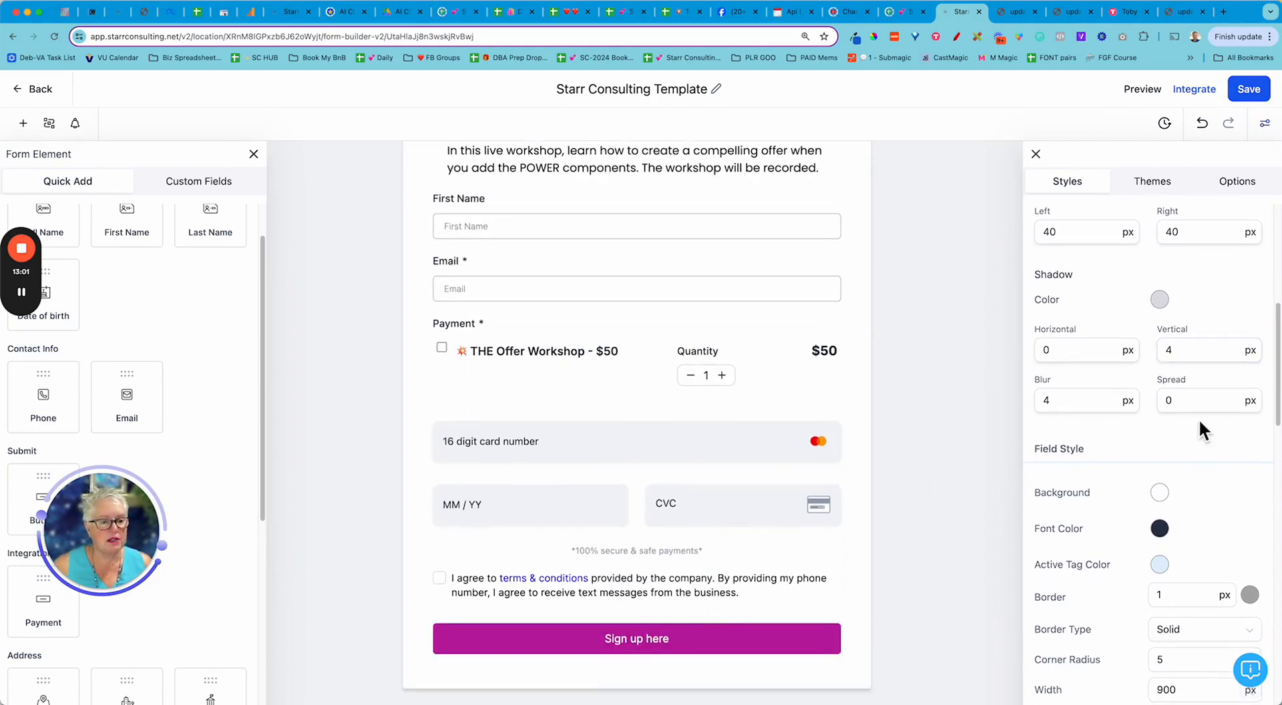
scroll(1197, 418, down, 5)
scroll(1199, 424, down, 8)
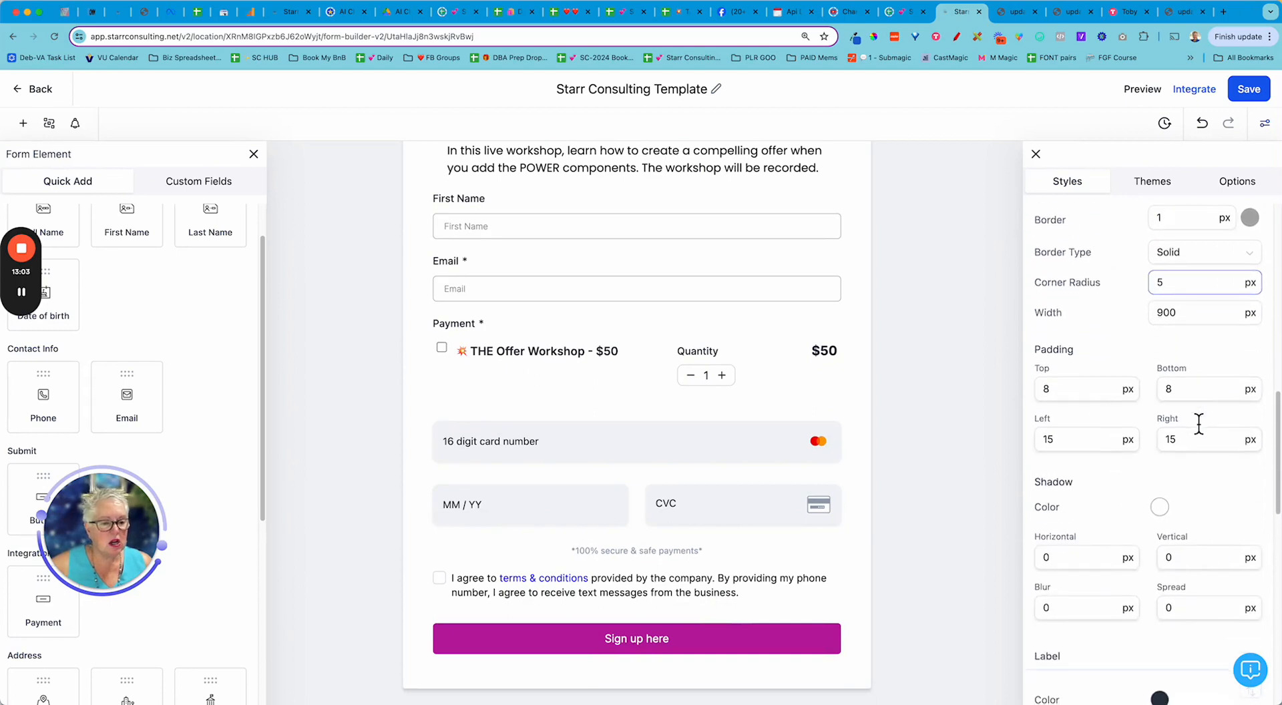
scroll(1198, 423, down, 6)
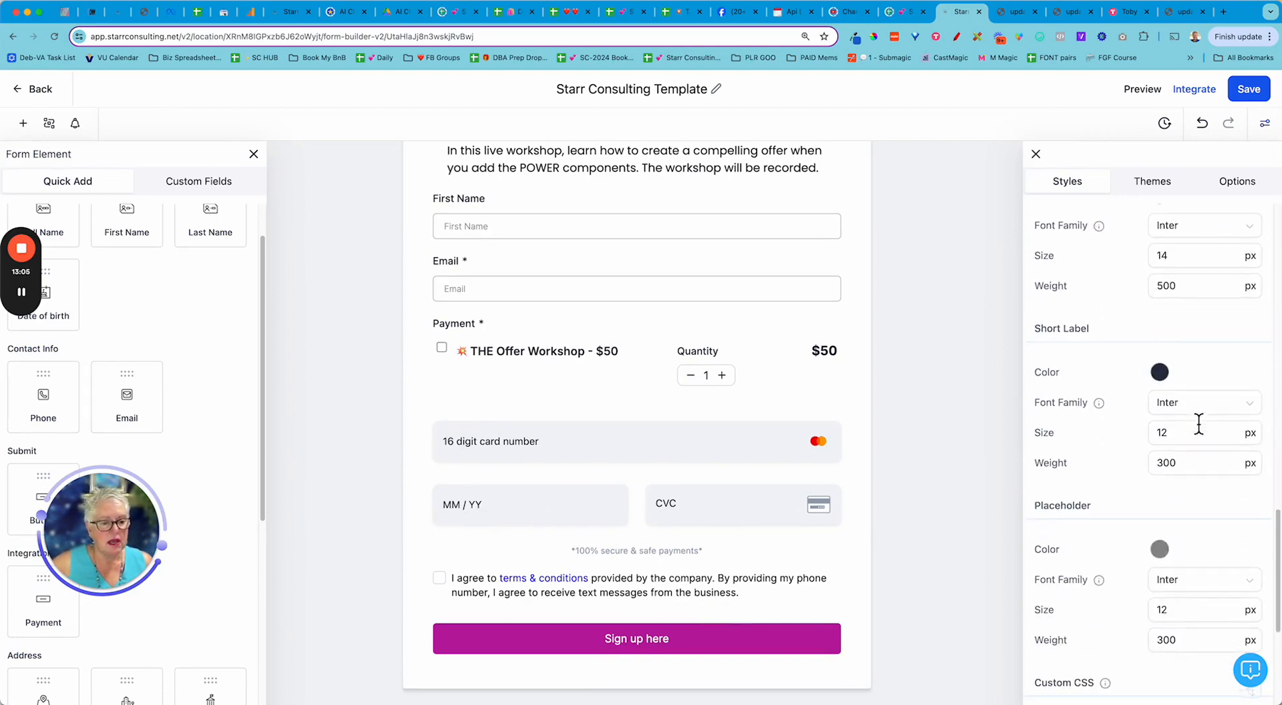
scroll(1198, 423, down, 3)
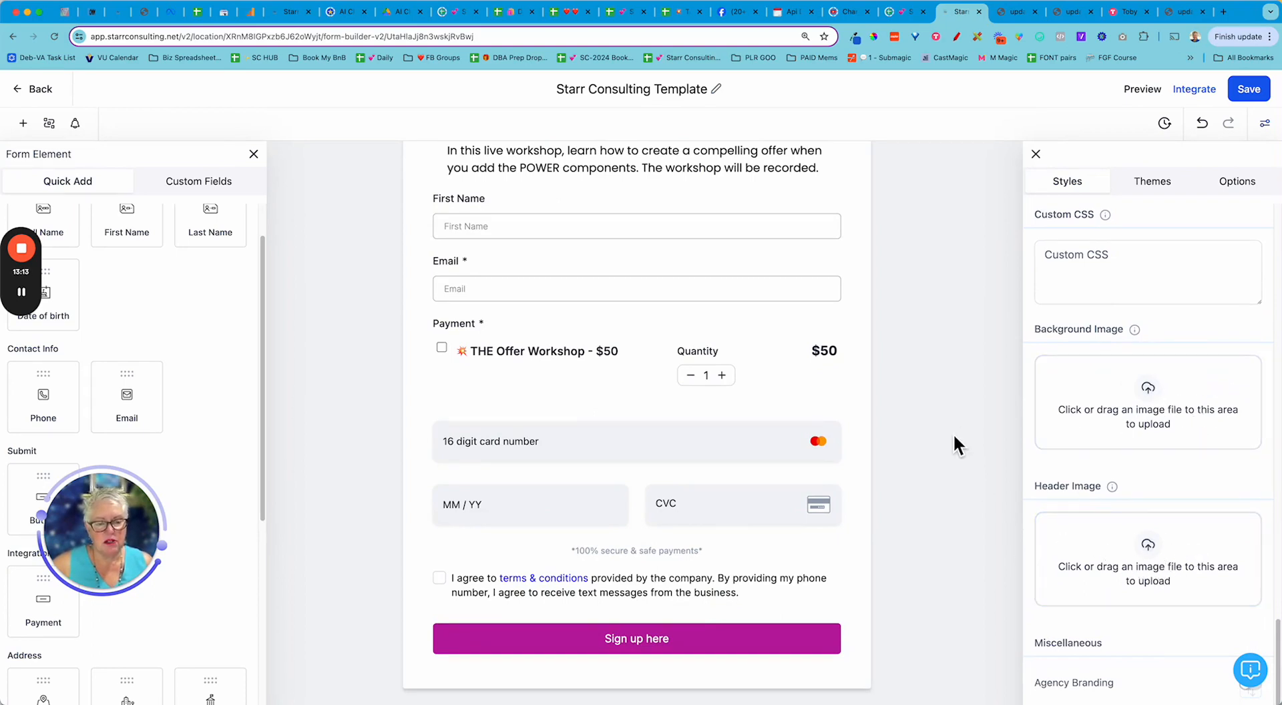
scroll(952, 433, up, 3)
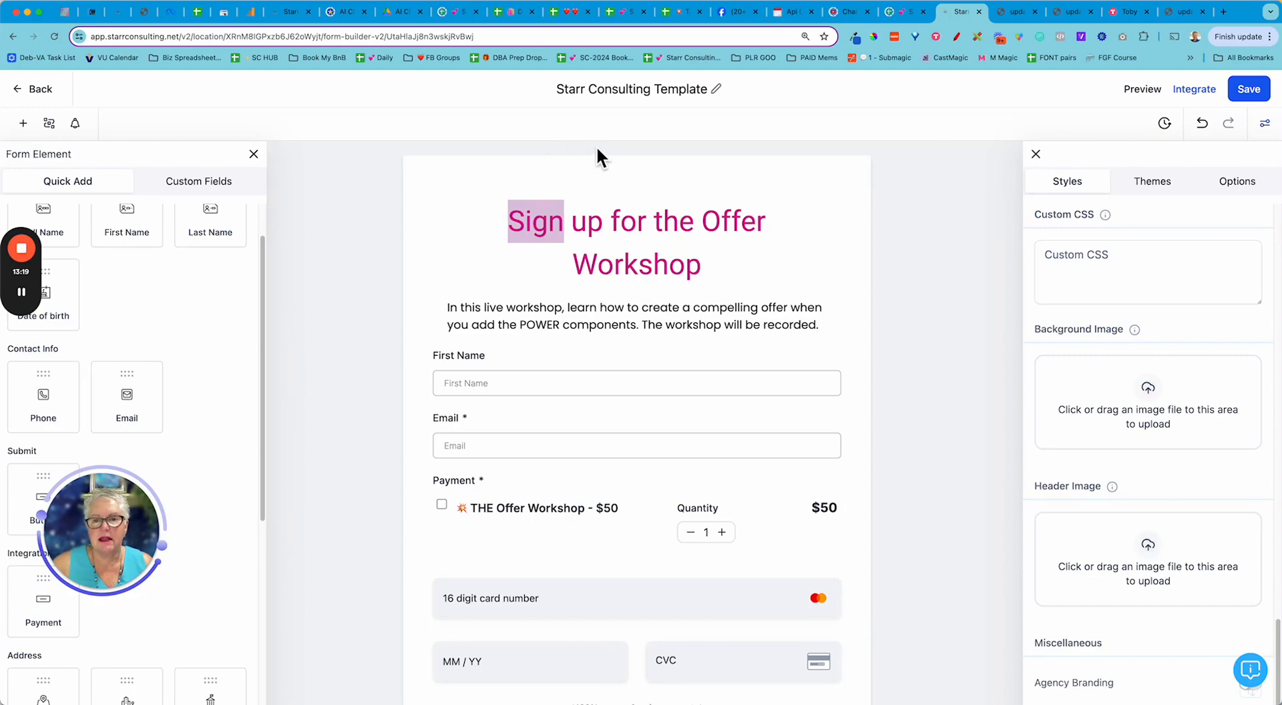
- Upload computer book glasses light pink.jpg as the form's background image
click(1148, 398)
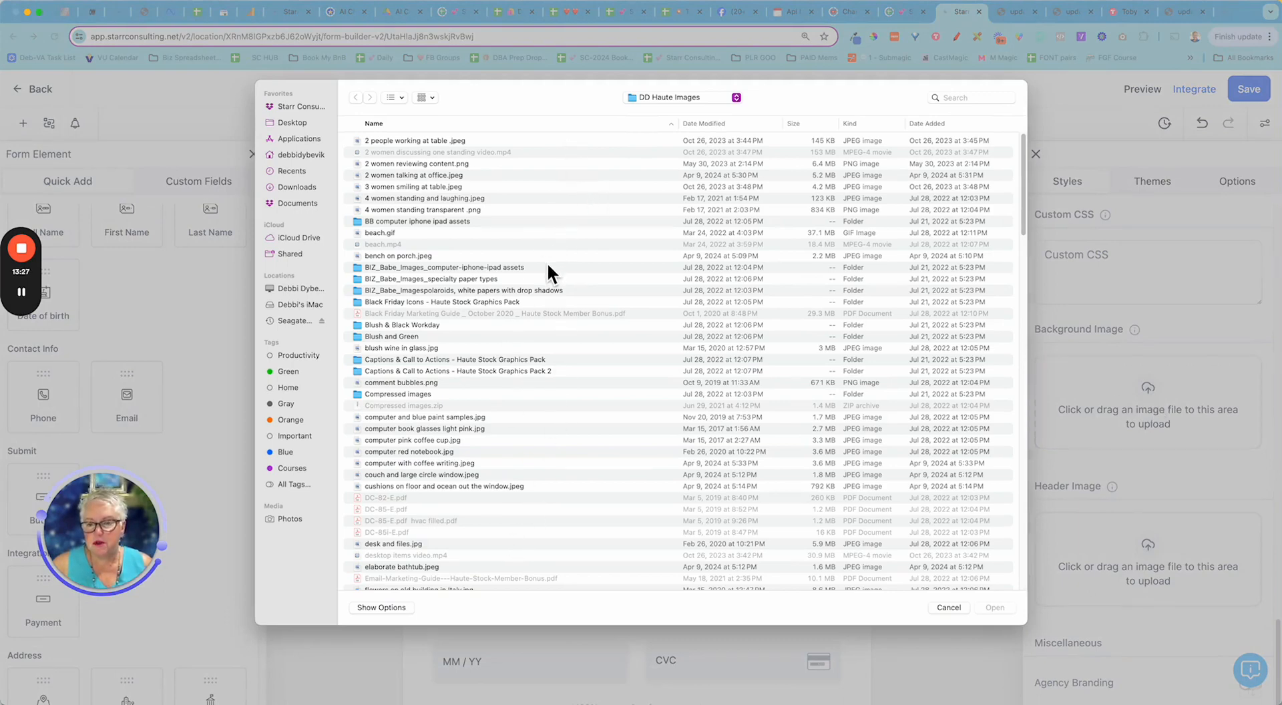
double_click(480, 427)
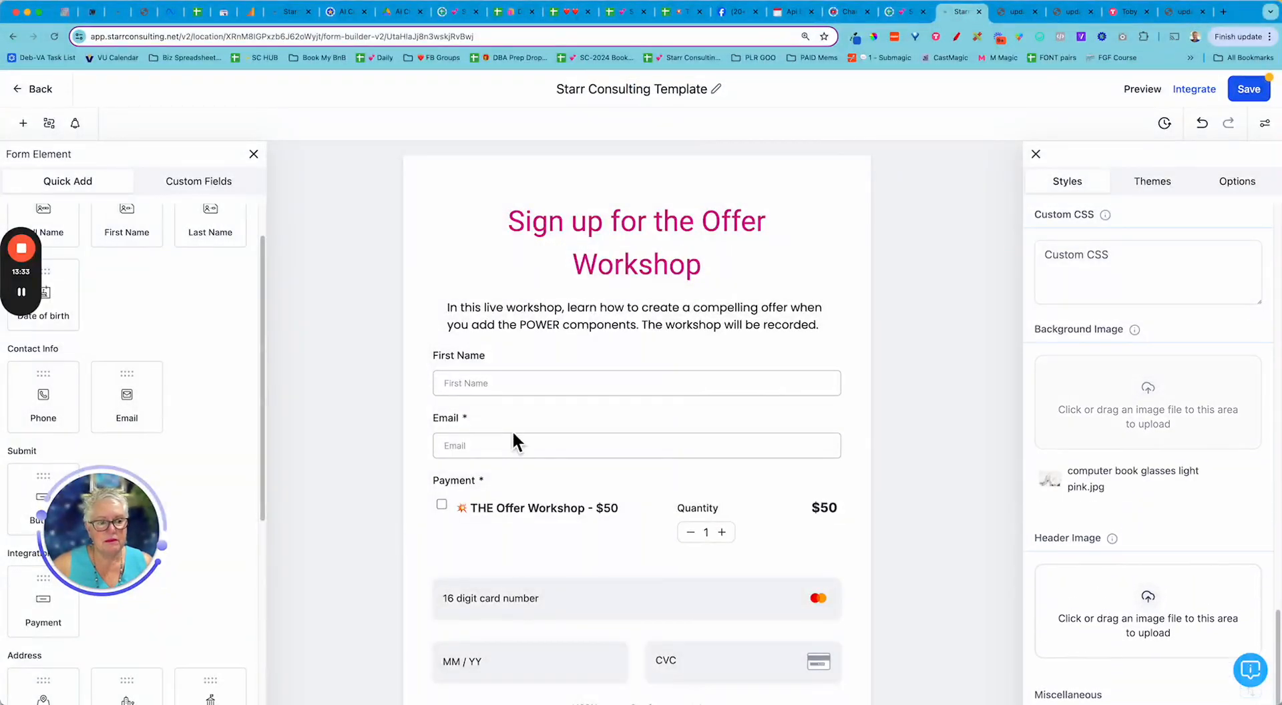
scroll(954, 534, down, 2)
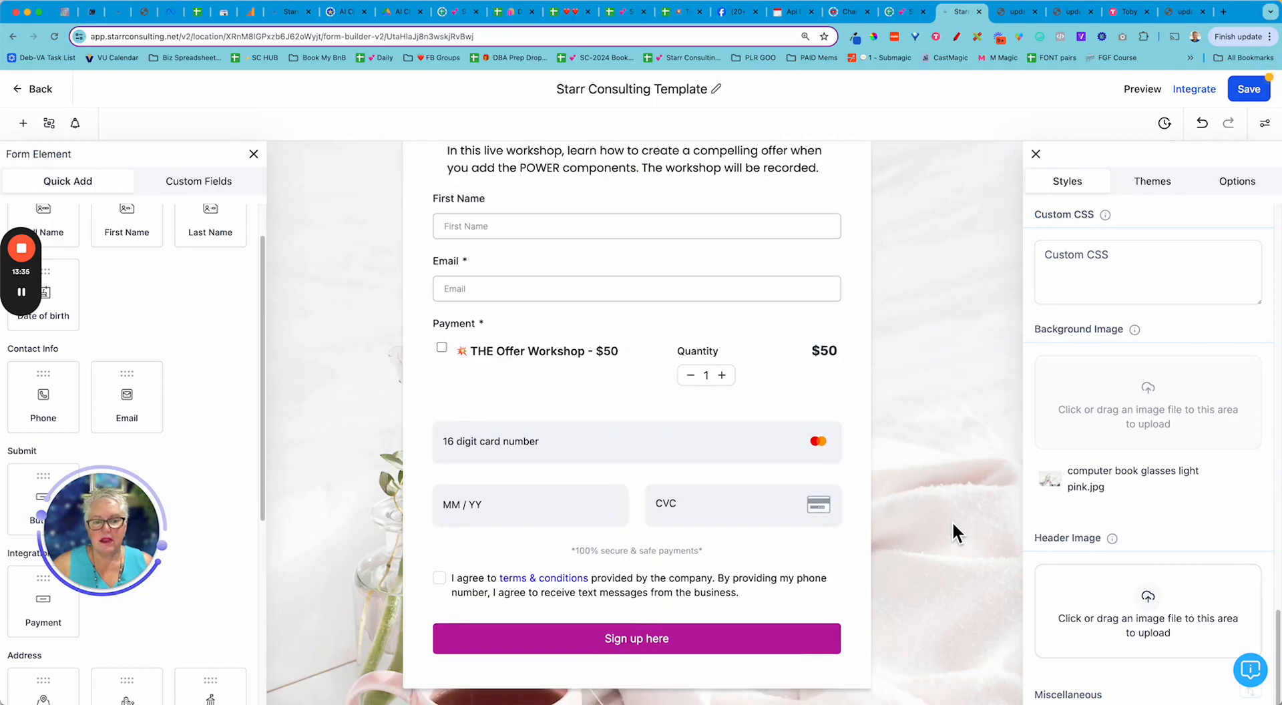
scroll(1258, 640, down, 1)
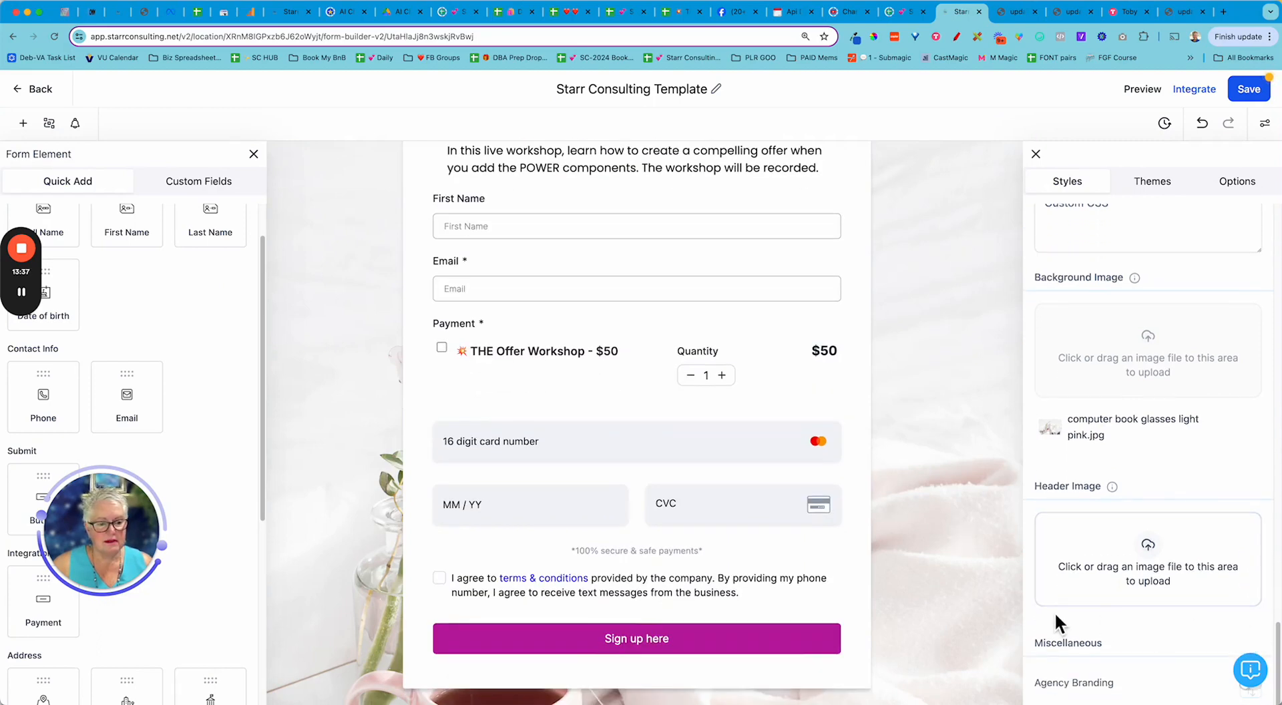
scroll(986, 607, up, 3)
scroll(987, 607, down, 3)
scroll(988, 610, down, 1)
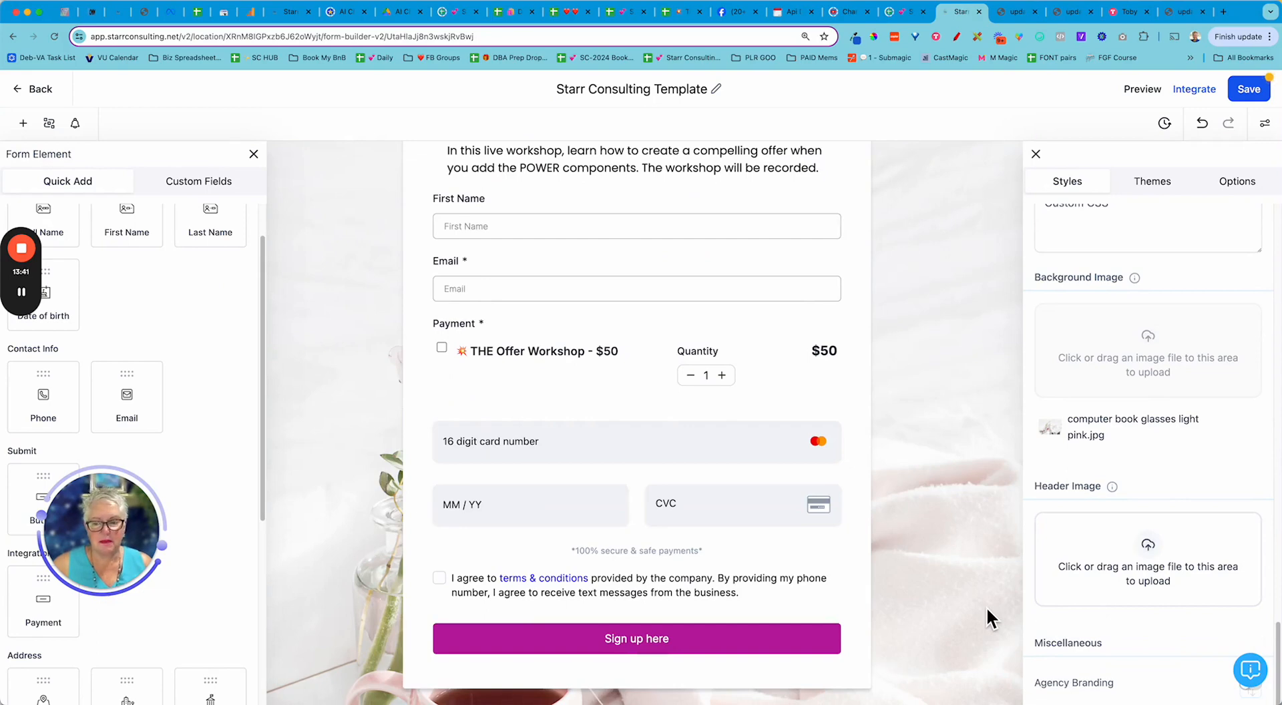
scroll(987, 606, up, 3)
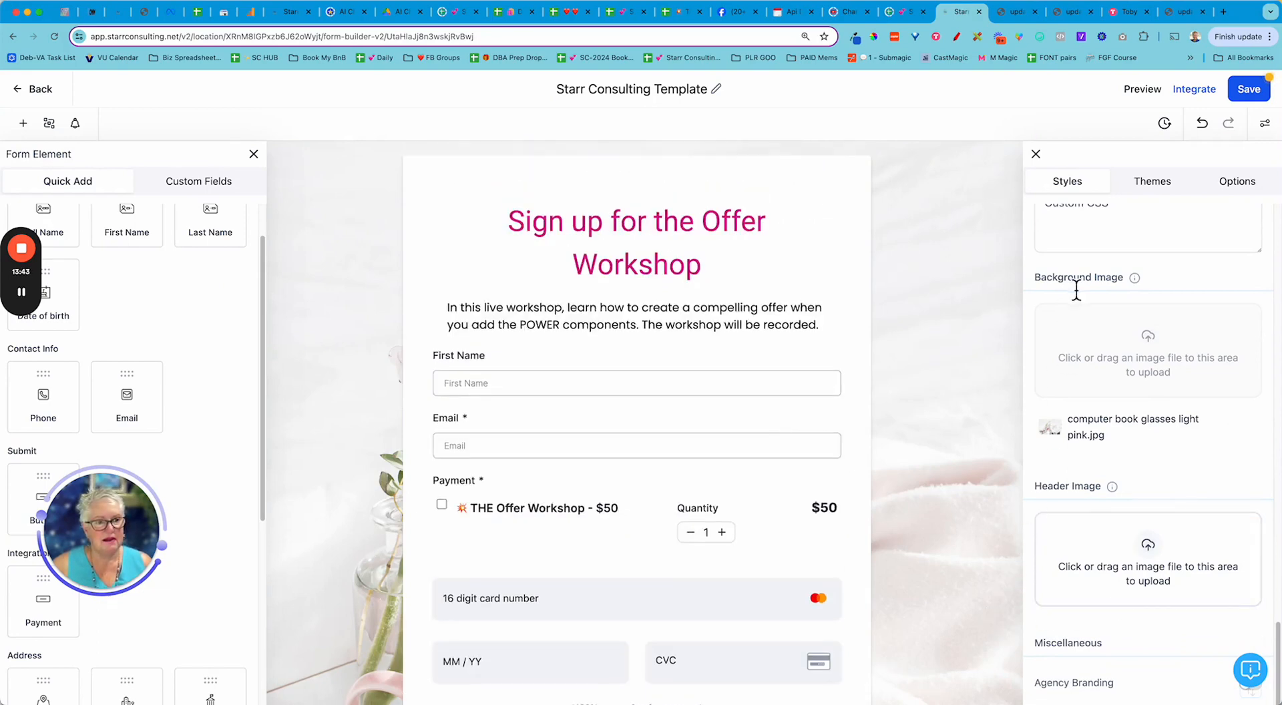
- Close the Styles panel, save the form, and open its live preview
click(1036, 154)
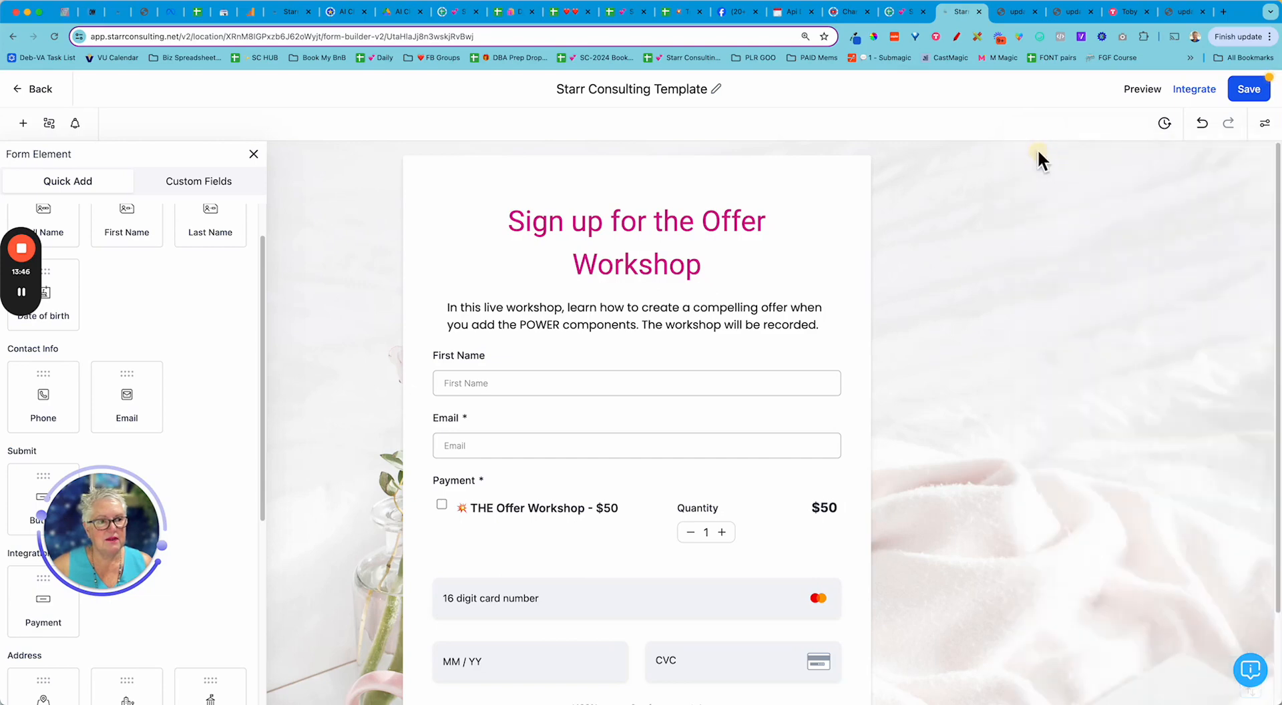
click(1247, 90)
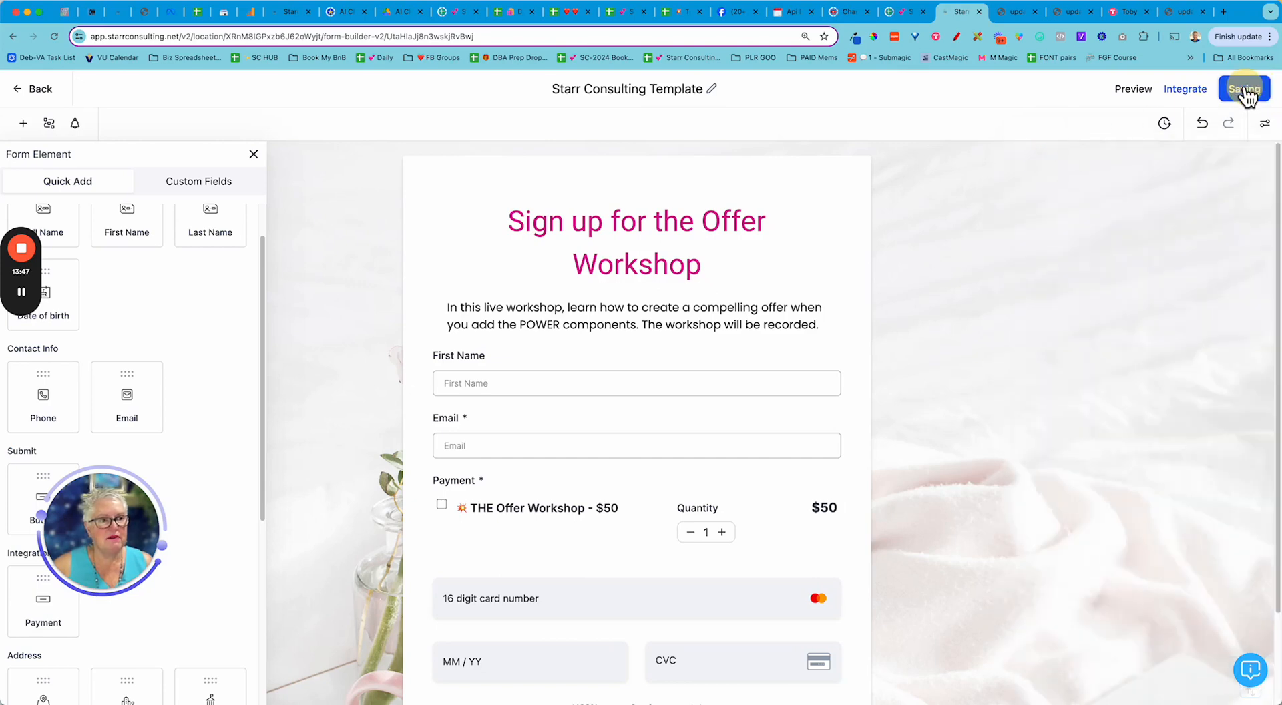
click(1134, 89)
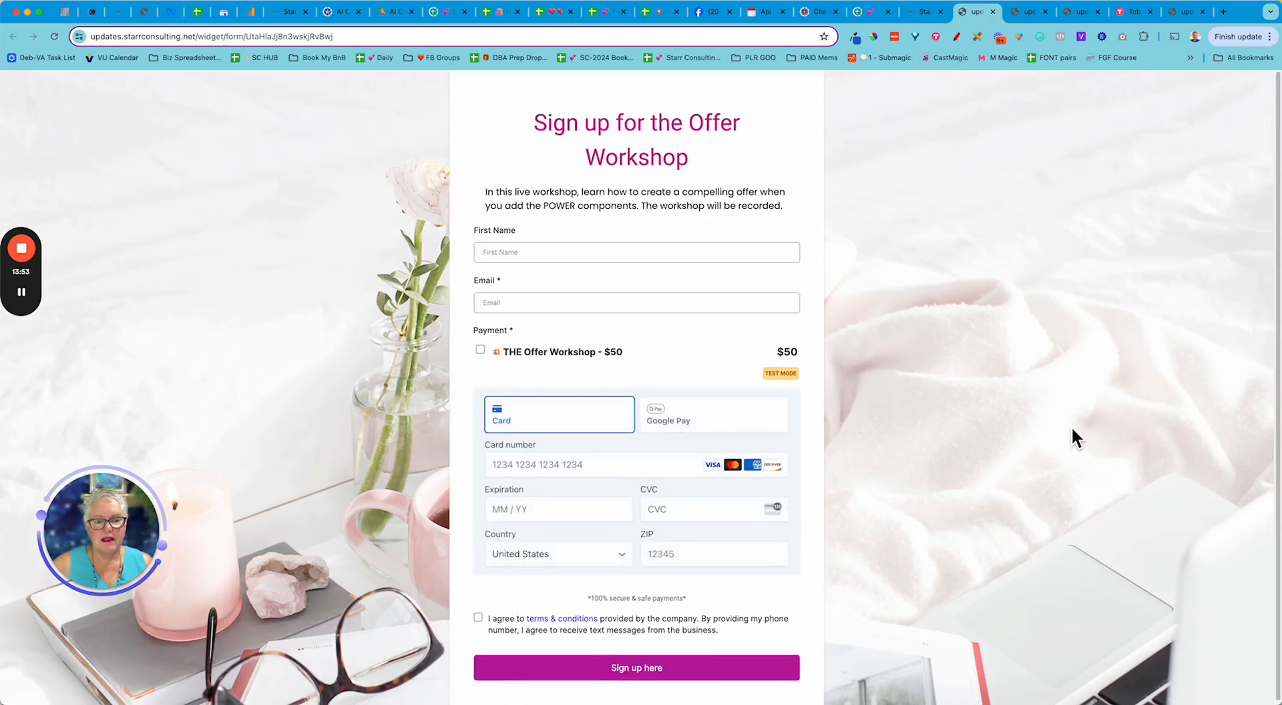
scroll(1072, 428, down, 1)
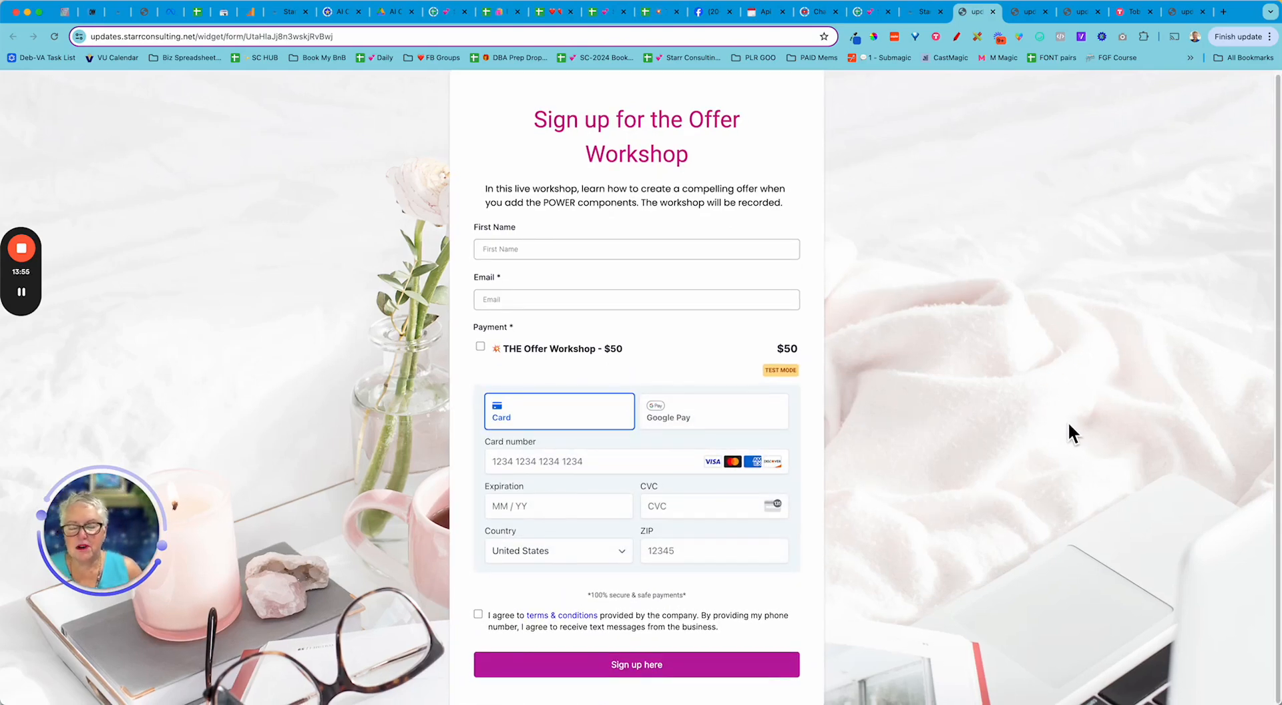